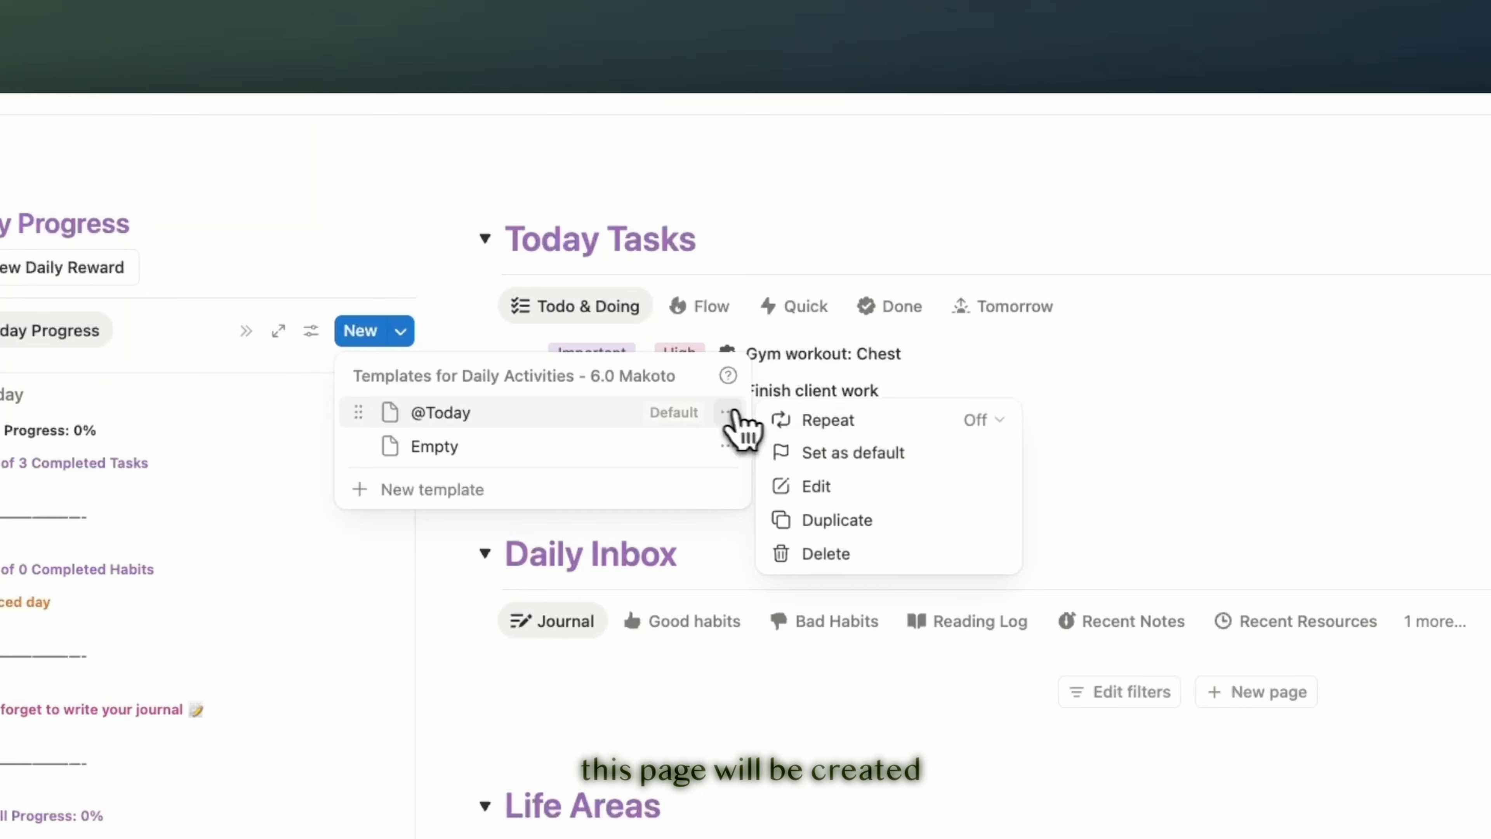
{"action": "left_click", "coordinate": [783, 419]}
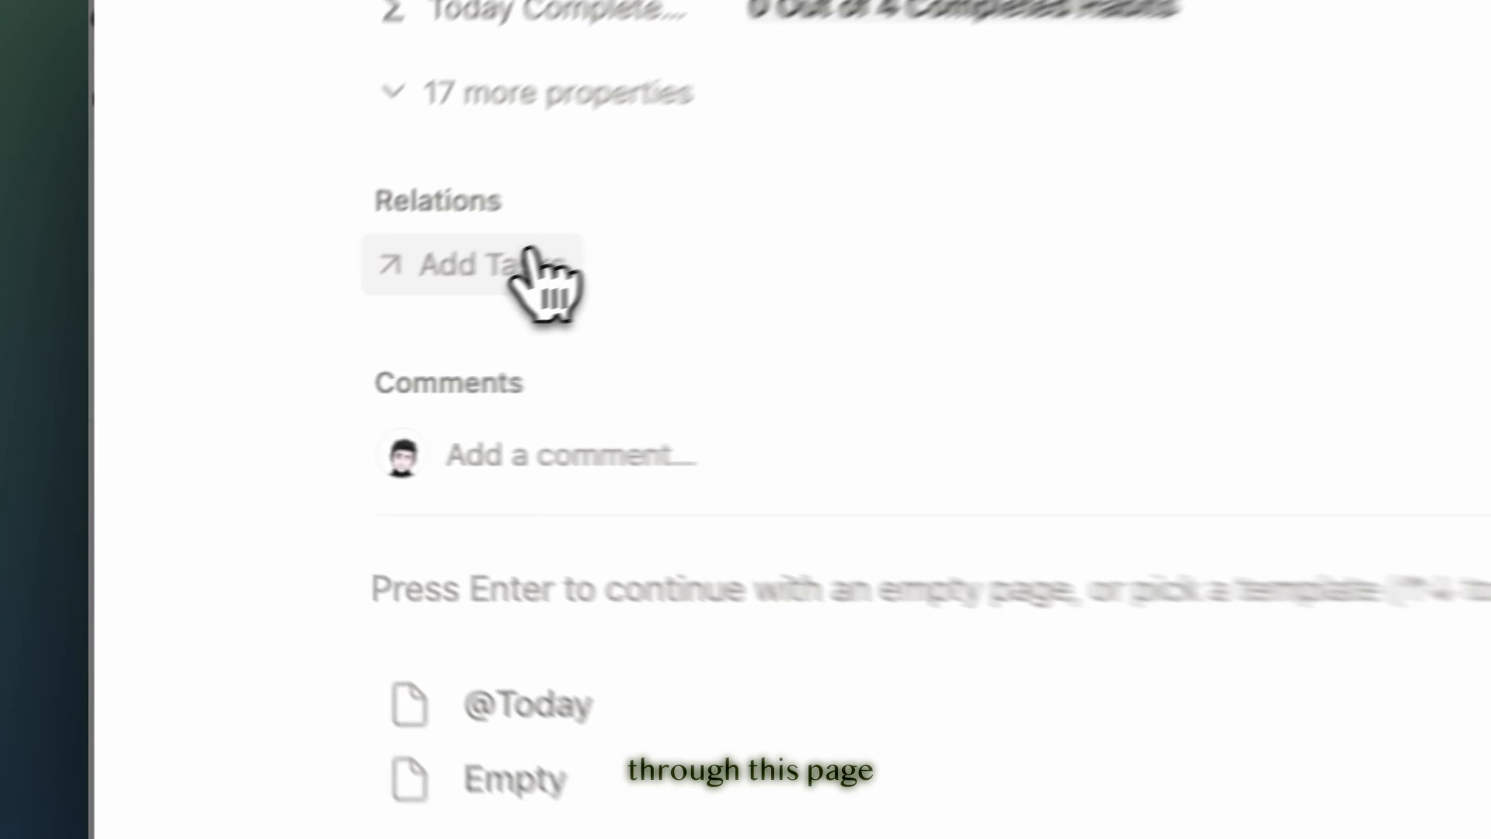
{"action": "left_click", "coordinate": [530, 259]}
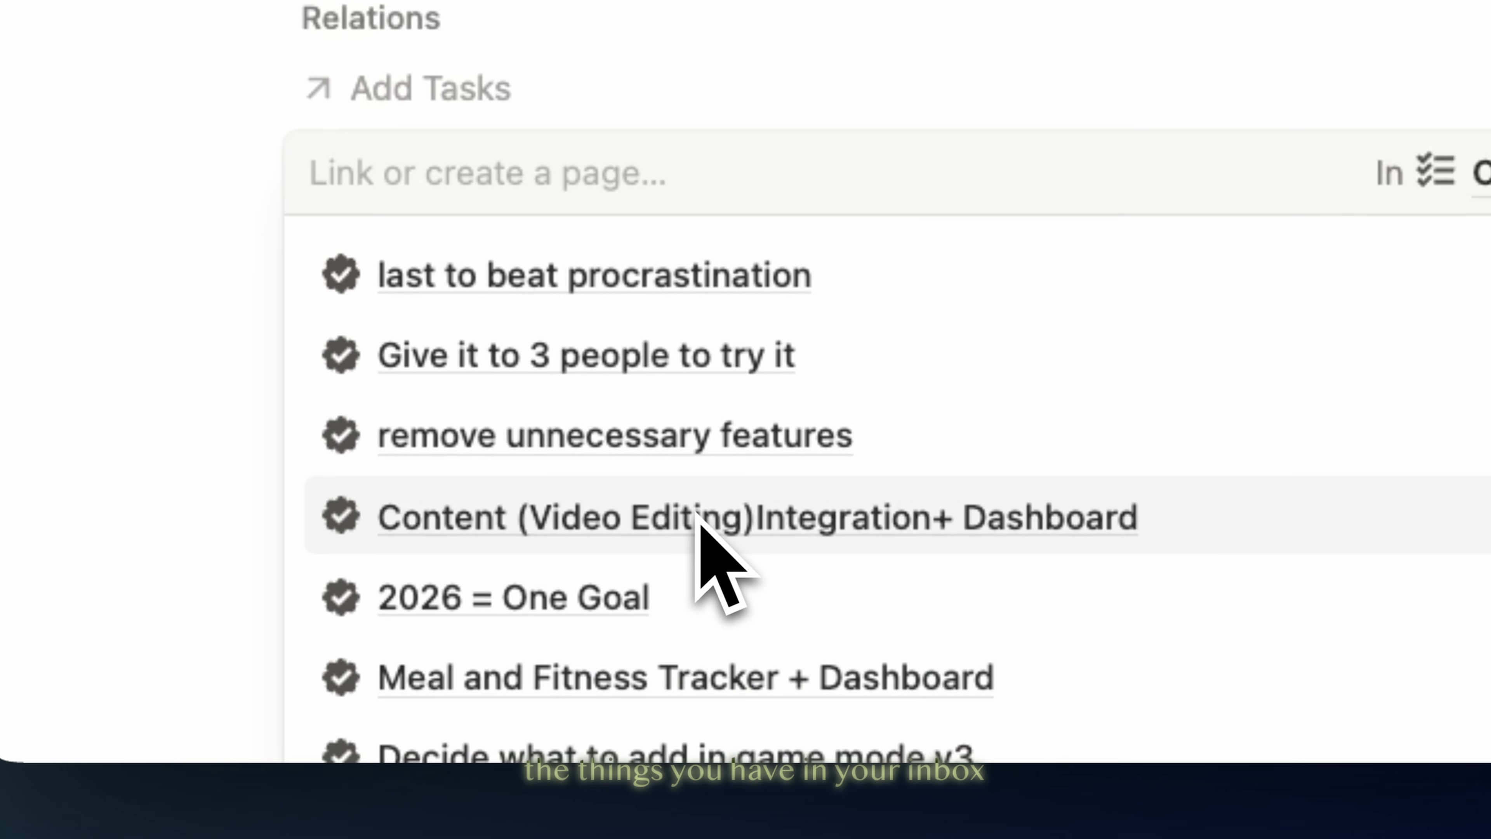
{"action": "scroll", "coordinate": [698, 514], "scroll_direction": "down", "scroll_amount": 10}
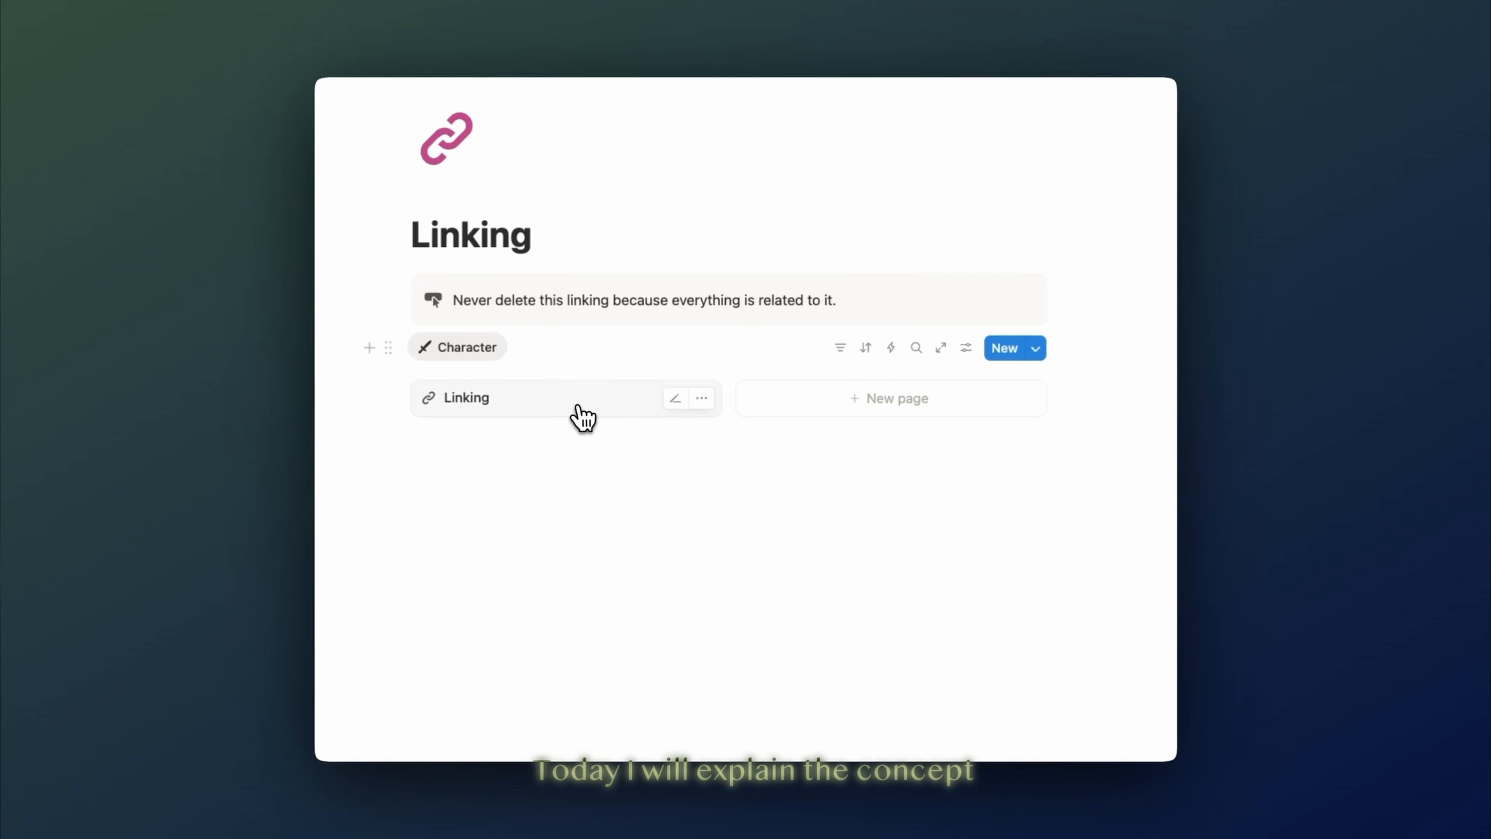
{"action": "left_click", "coordinate": [582, 416]}
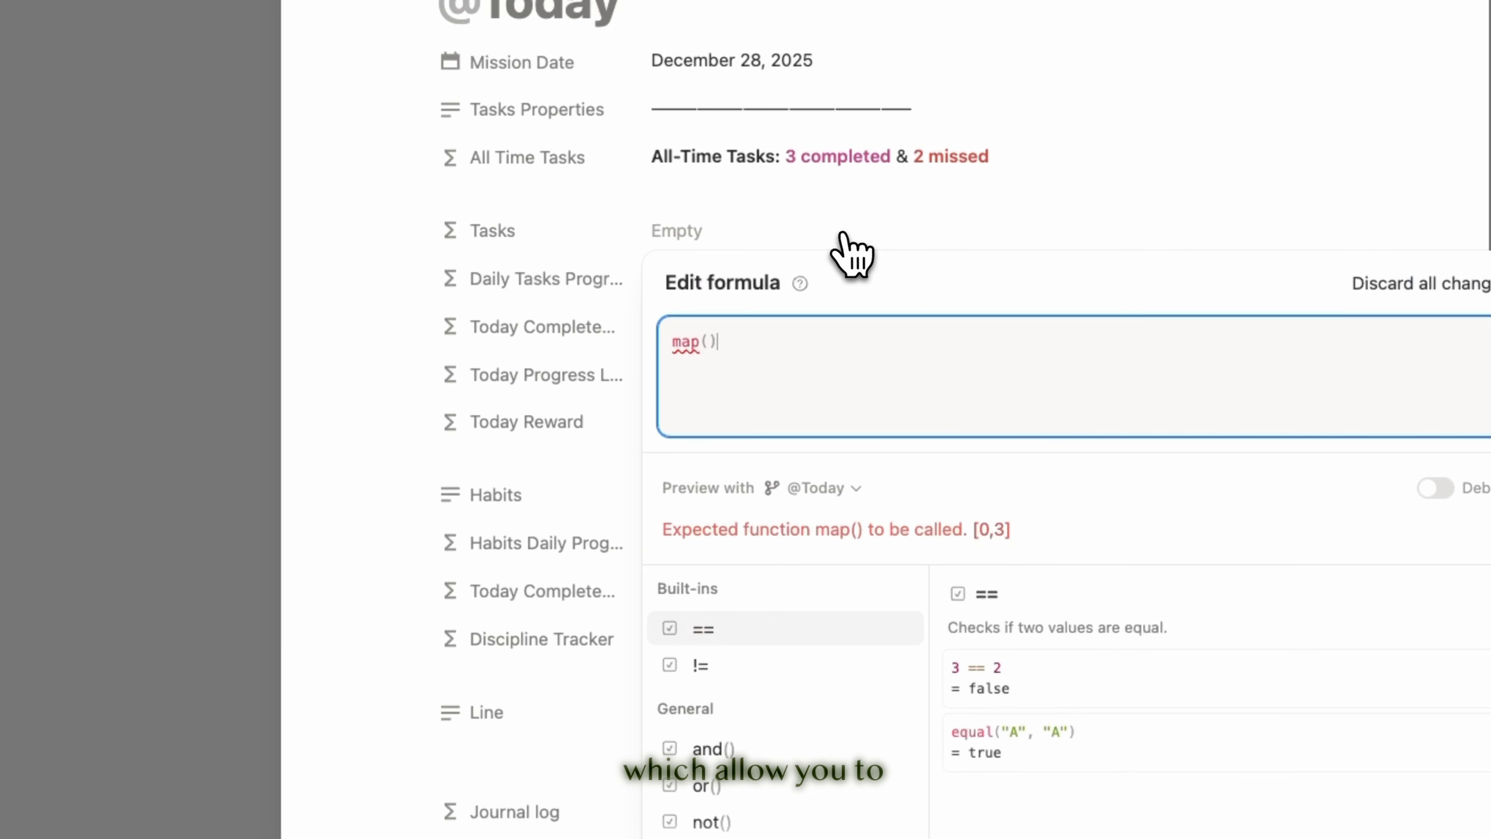
Step: Build the Tasks formula by mapping over the Link property and returning a property of each current item
{"action": "type", "text": "Link"}
{"action": "key", "text": "Return"}
{"action": "type", "text": ",curr"}
{"action": "key", "text": "Return"}
{"action": "type", "text": "."}
{"action": "key", "text": "Down"}
{"action": "key", "text": "Return"}
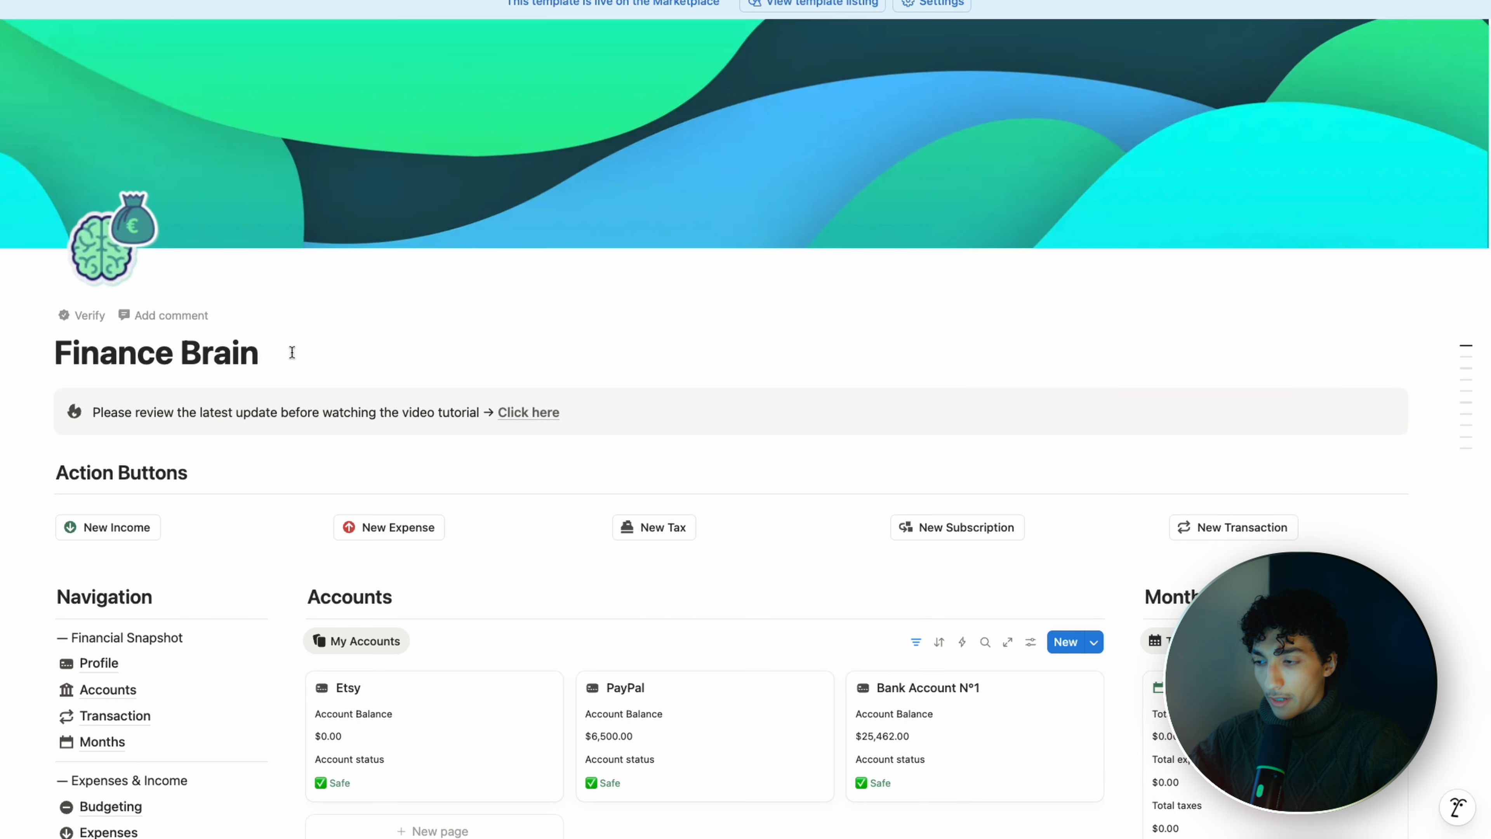
Step: Link the New Expense entry in the This Month expenses table to the Dec 2025 month
{"action": "scroll", "coordinate": [292, 351], "scroll_direction": "down", "scroll_amount": 10}
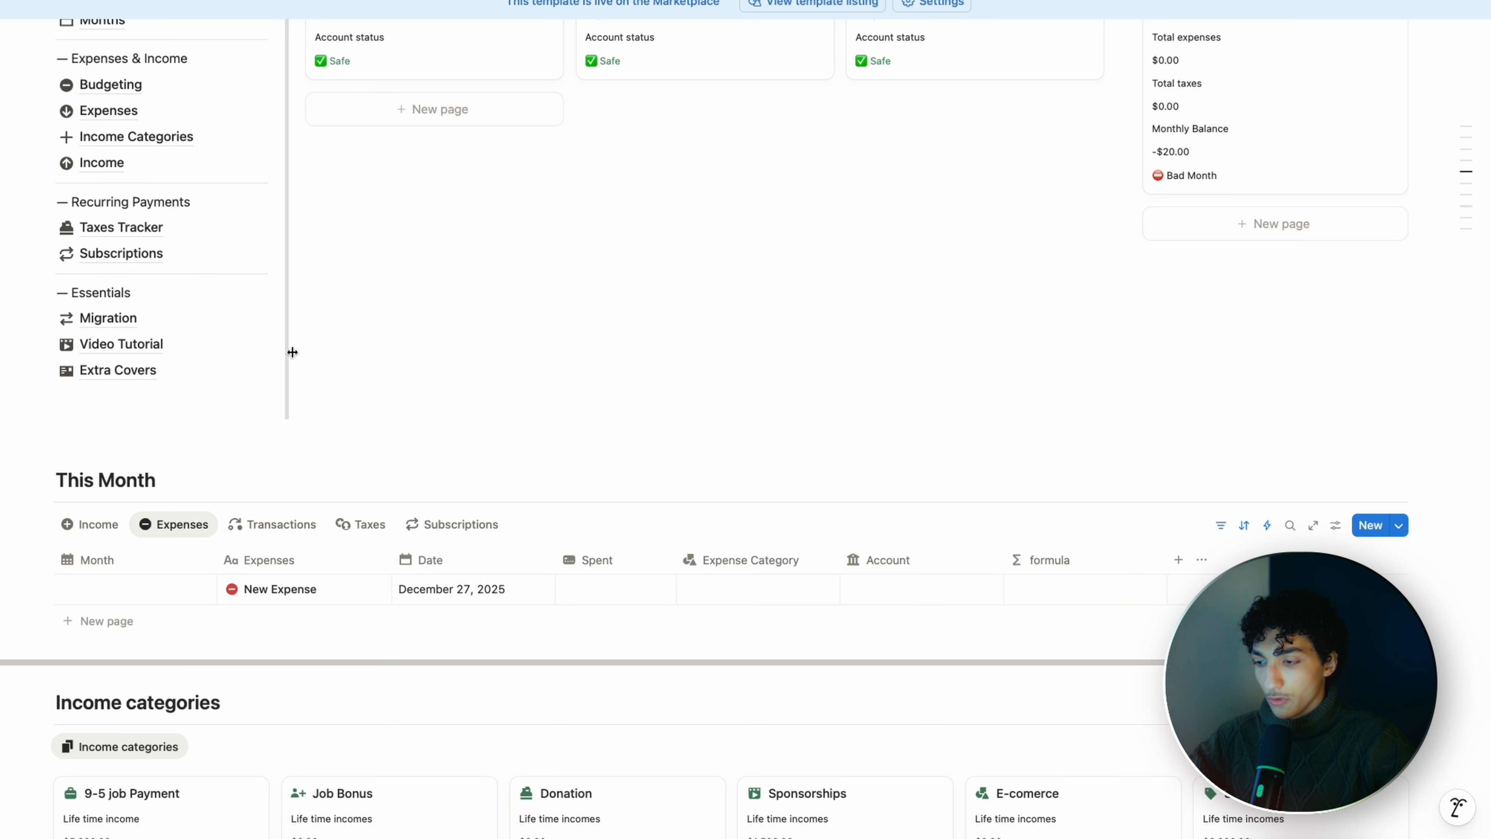
{"action": "scroll", "coordinate": [233, 382], "scroll_direction": "down", "scroll_amount": 2}
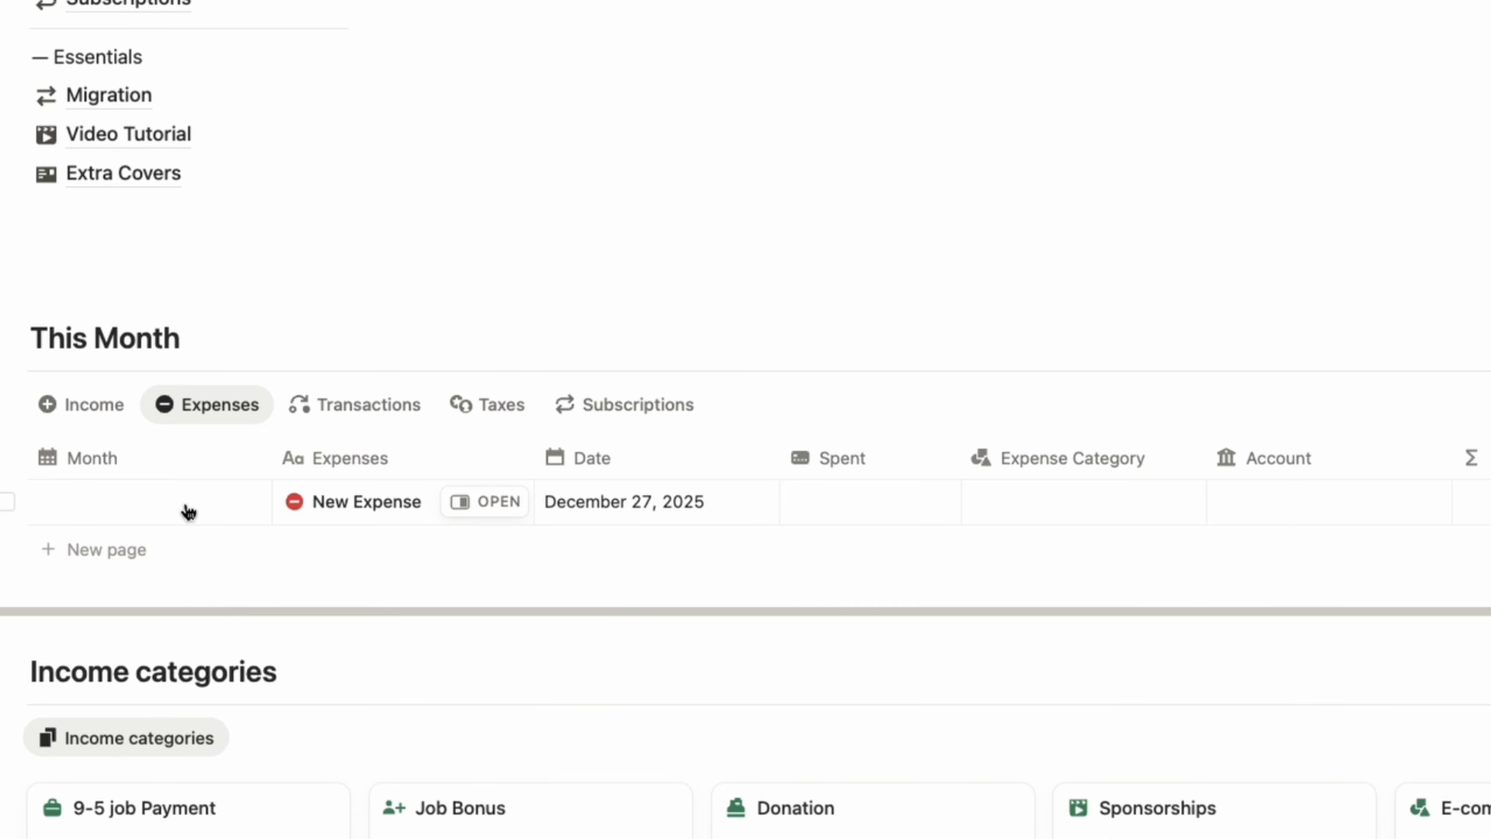
{"action": "left_click", "coordinate": [188, 510]}
{"action": "left_click", "coordinate": [228, 591]}
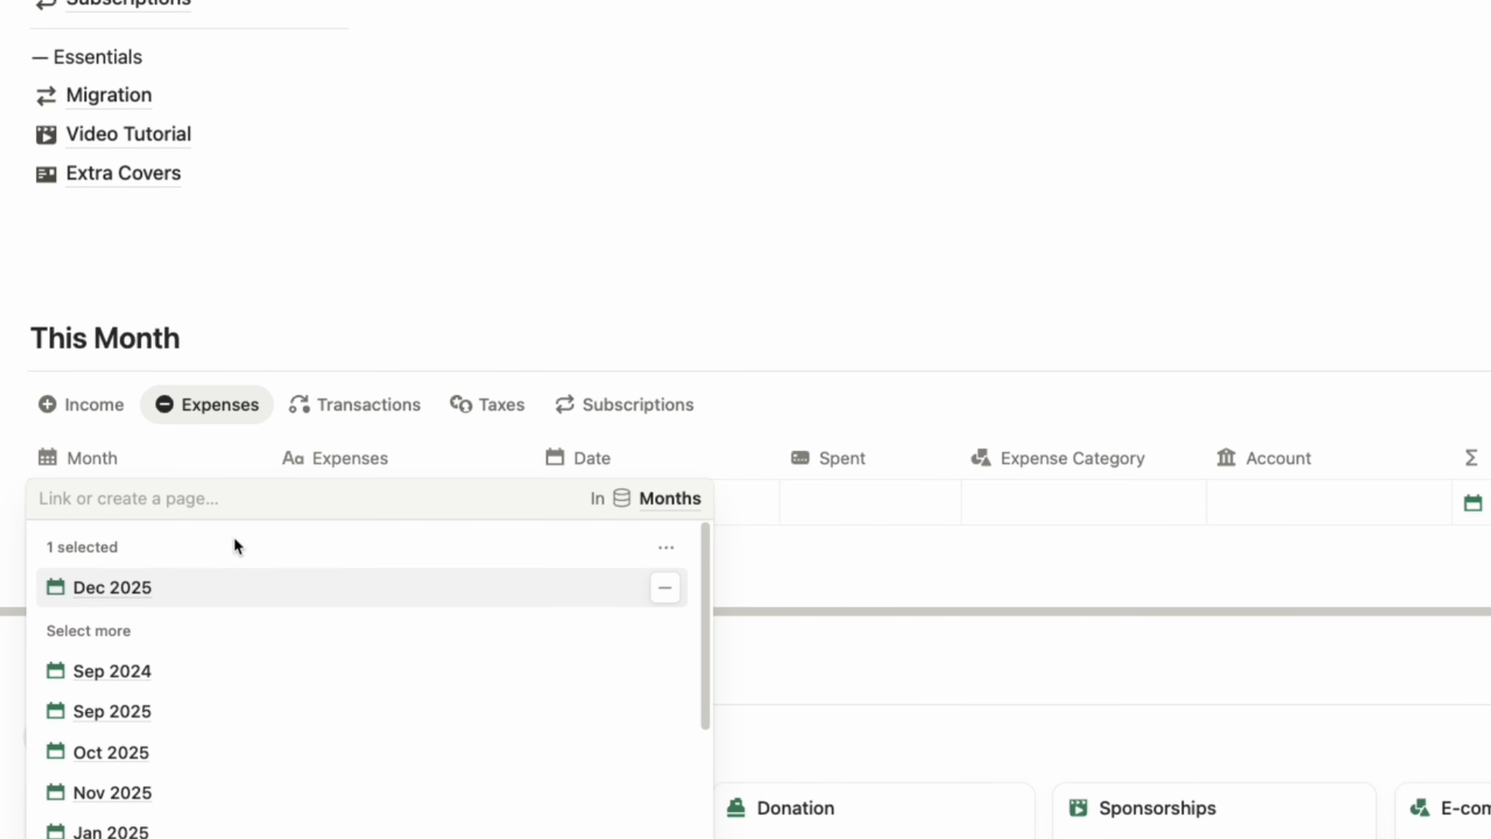
{"action": "key", "text": "Escape"}
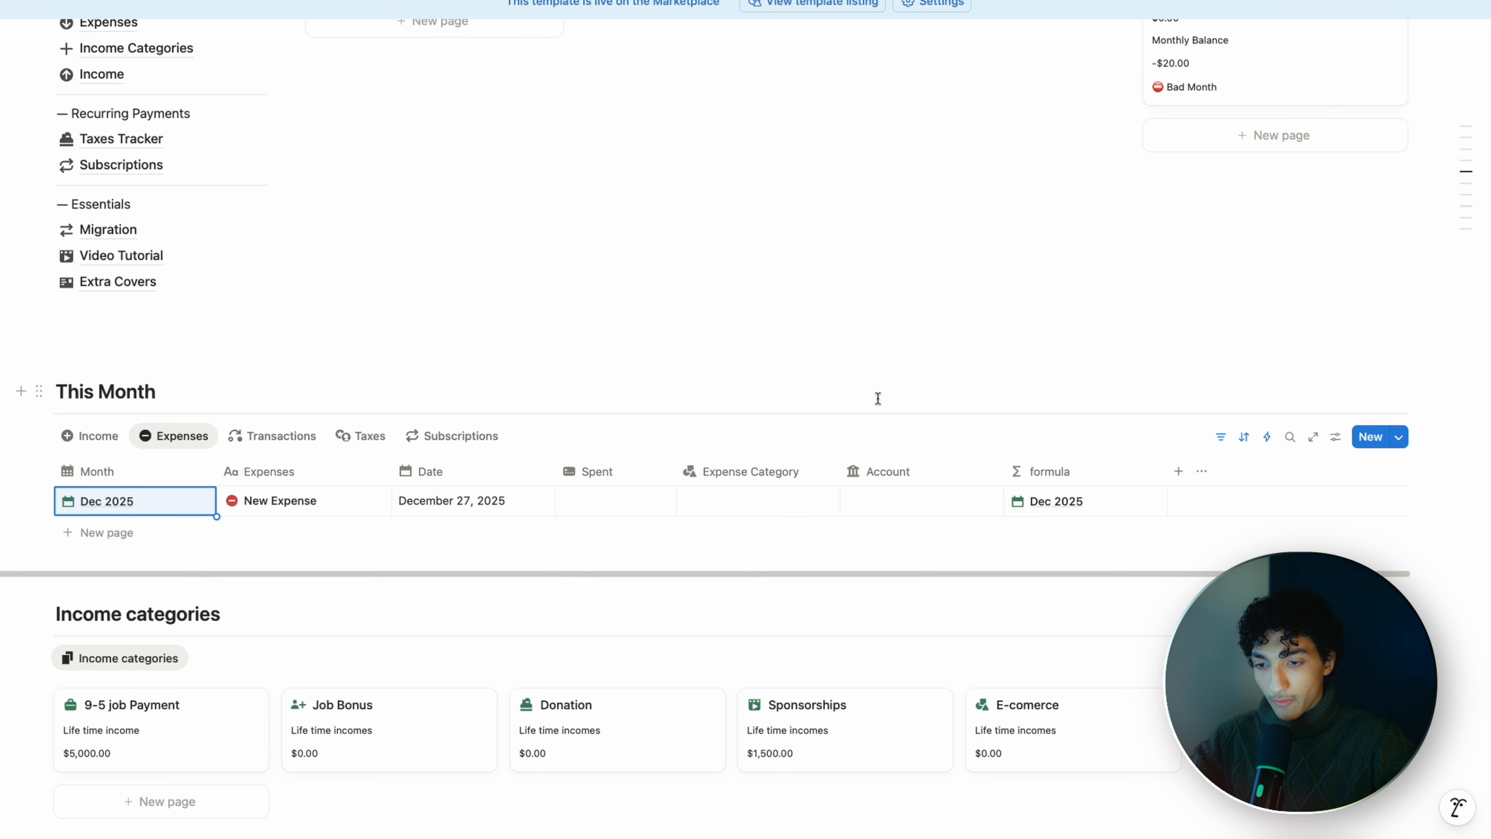
Step: Set the Spent amount of the New Expense entry to $100
{"action": "scroll", "coordinate": [878, 398], "scroll_direction": "up", "scroll_amount": 7}
{"action": "scroll", "coordinate": [1094, 407], "scroll_direction": "down", "scroll_amount": 5}
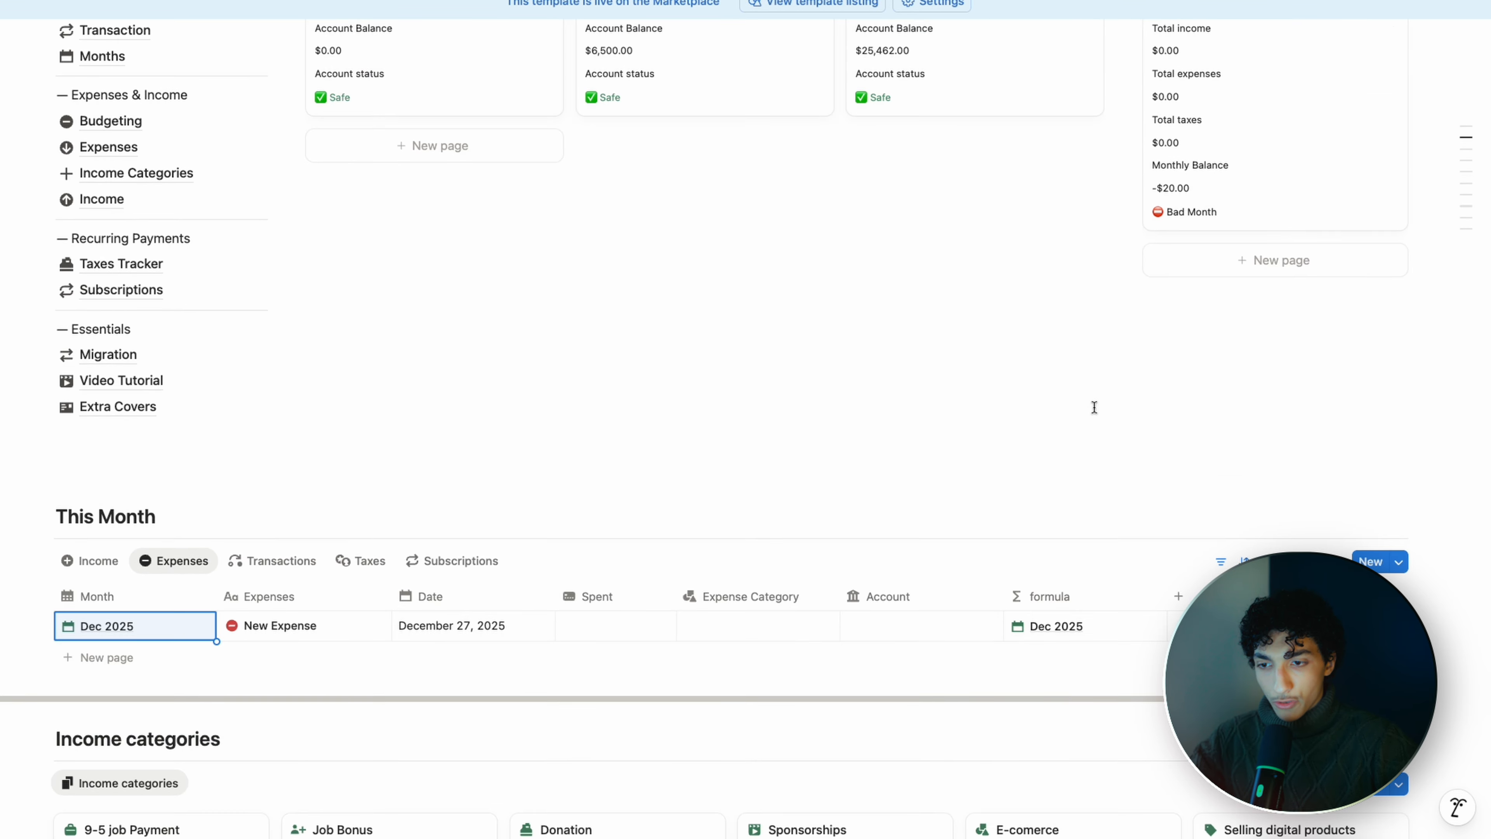
{"action": "left_click", "coordinate": [646, 626]}
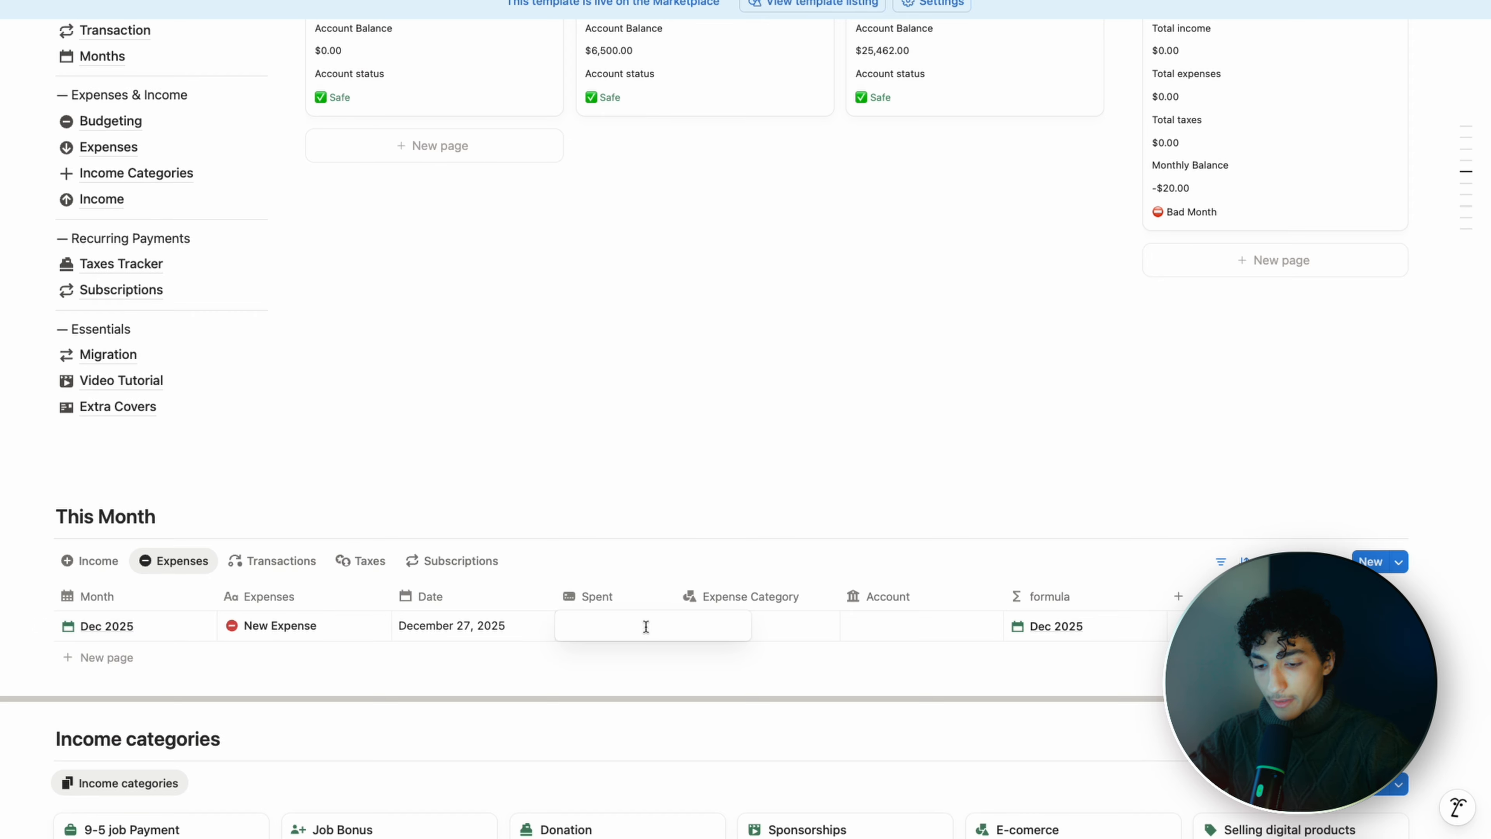
{"action": "key", "text": "Return"}
Step: Inspect the Dec 2025 month page and its Total Expenses rollup settings, and return to the dashboard
{"action": "scroll", "coordinate": [1022, 396], "scroll_direction": "up", "scroll_amount": 2}
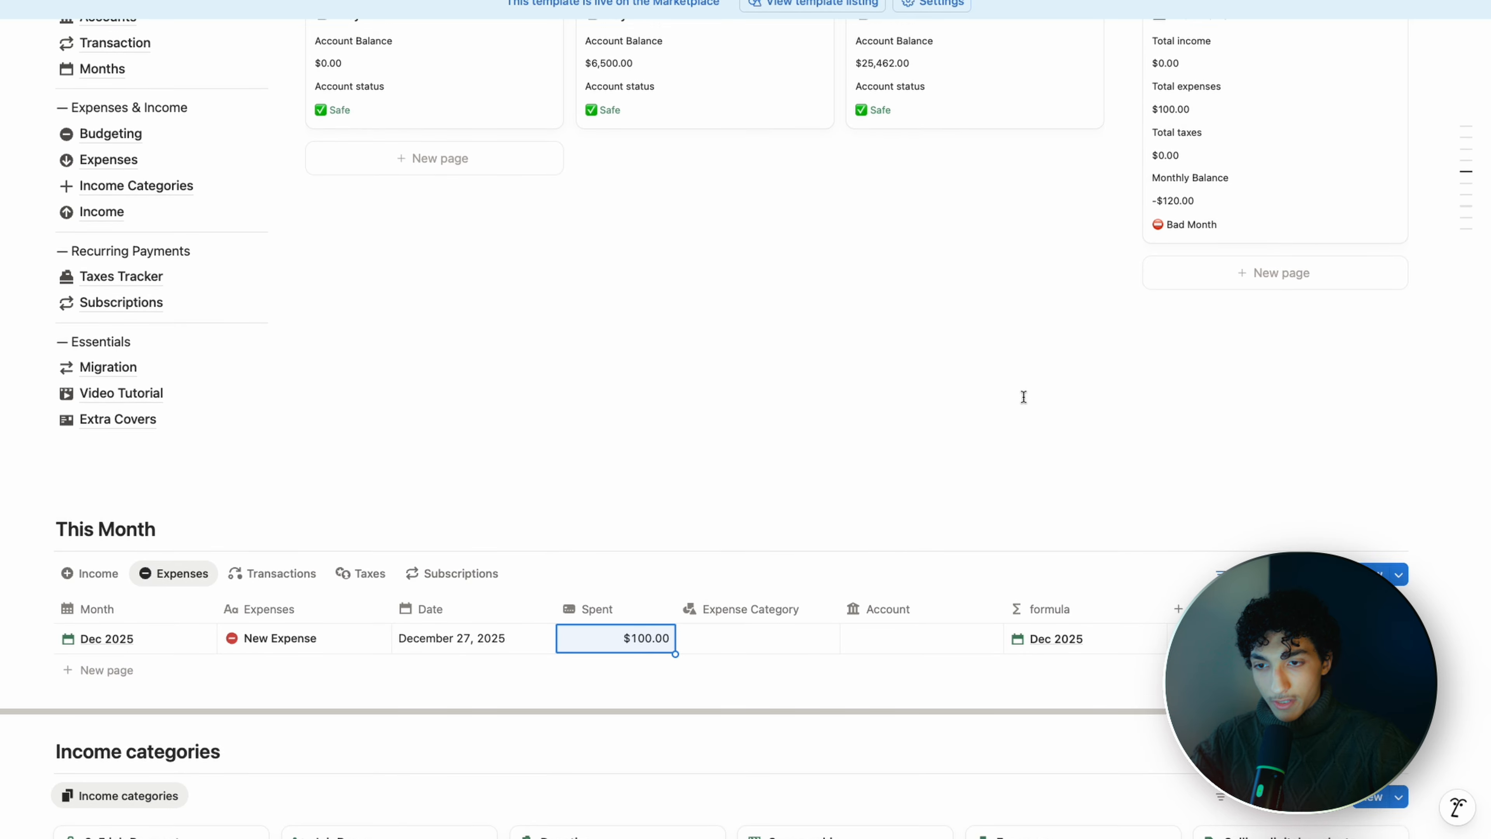
{"action": "left_click", "coordinate": [1298, 222]}
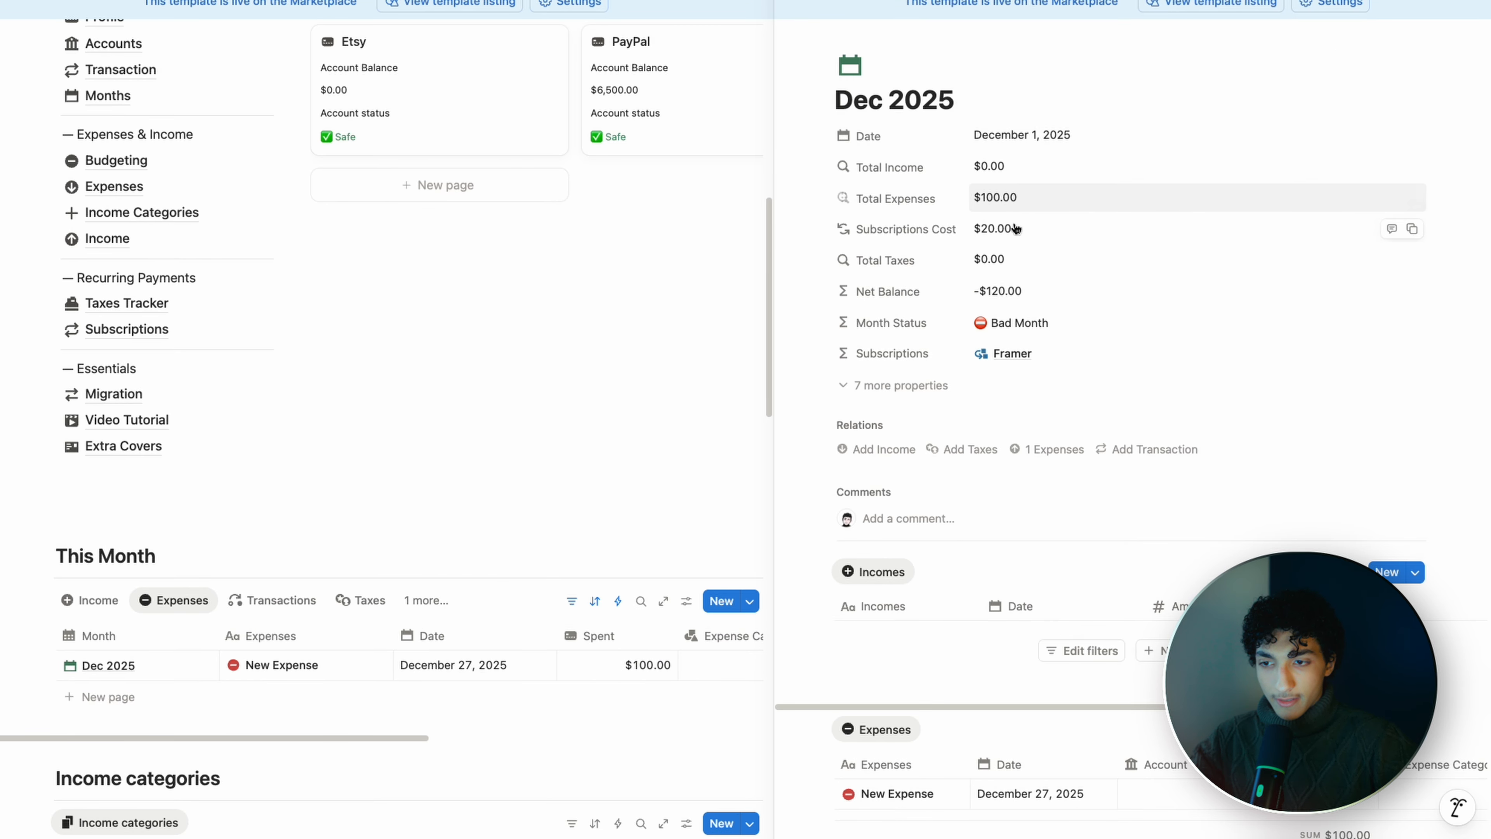
{"action": "left_click", "coordinate": [1057, 198]}
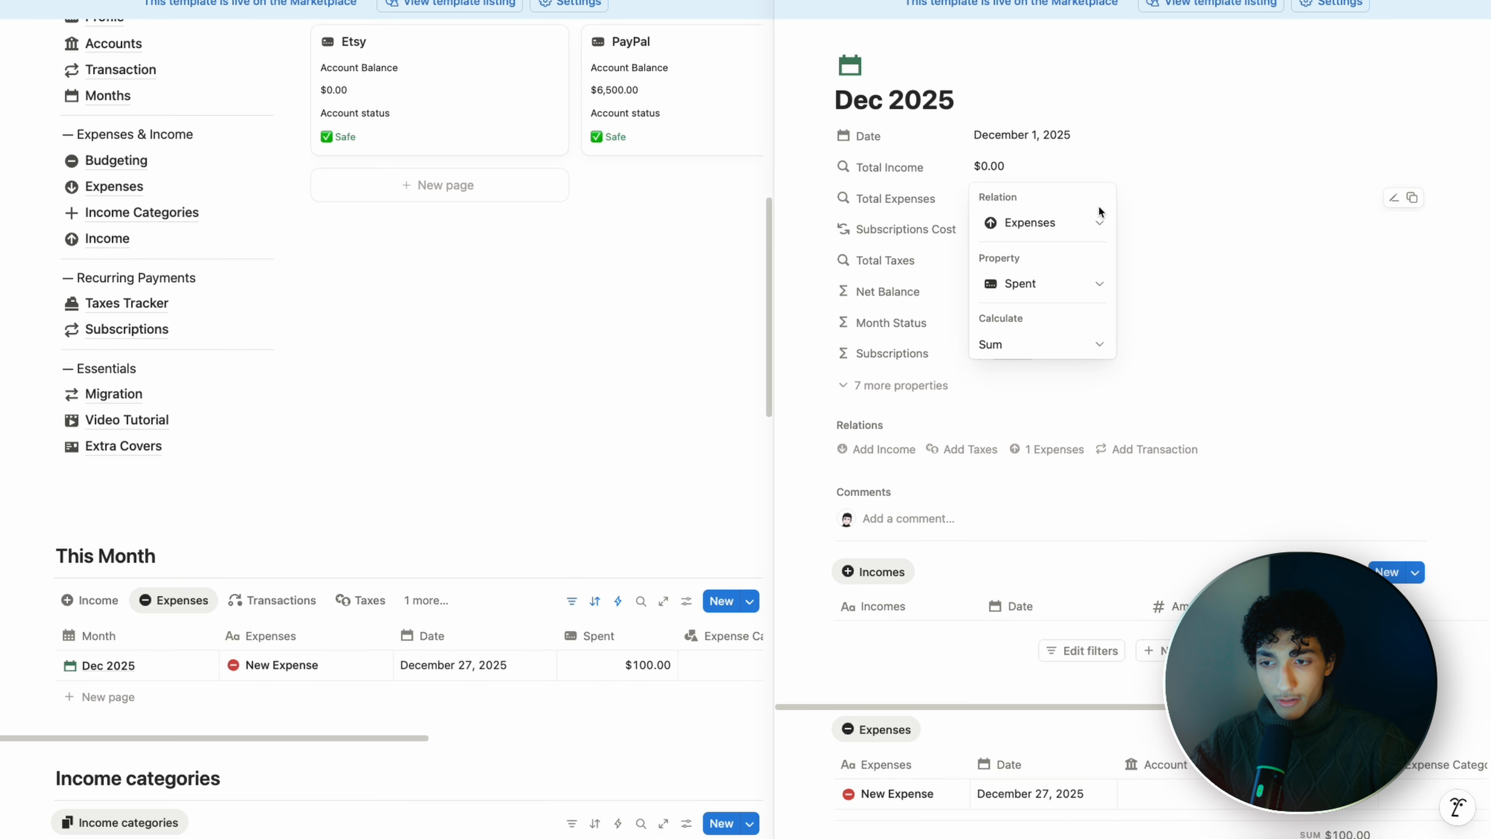
{"action": "left_click", "coordinate": [1189, 185]}
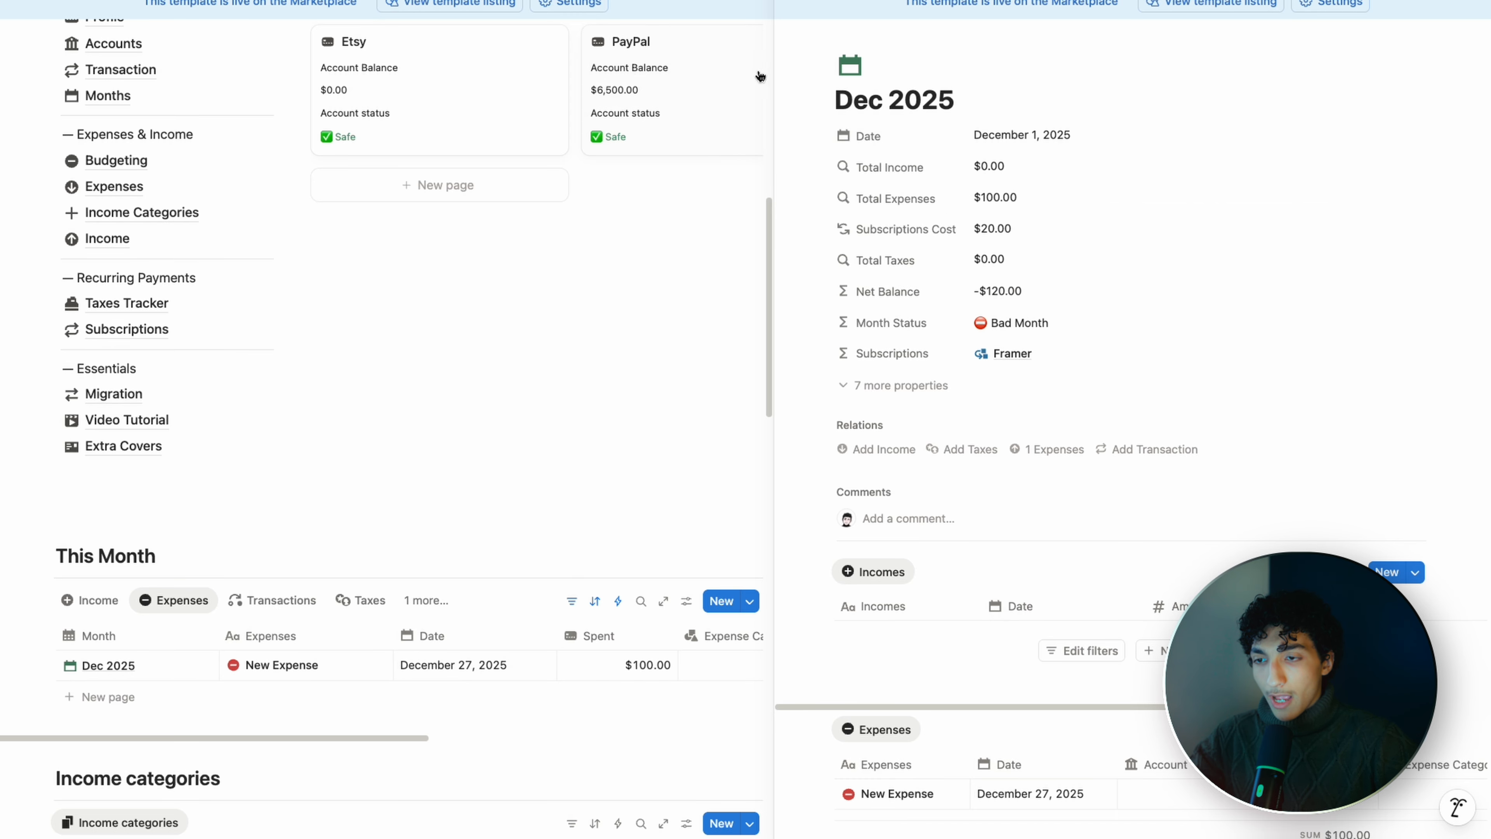
{"action": "left_click", "coordinate": [443, 543]}
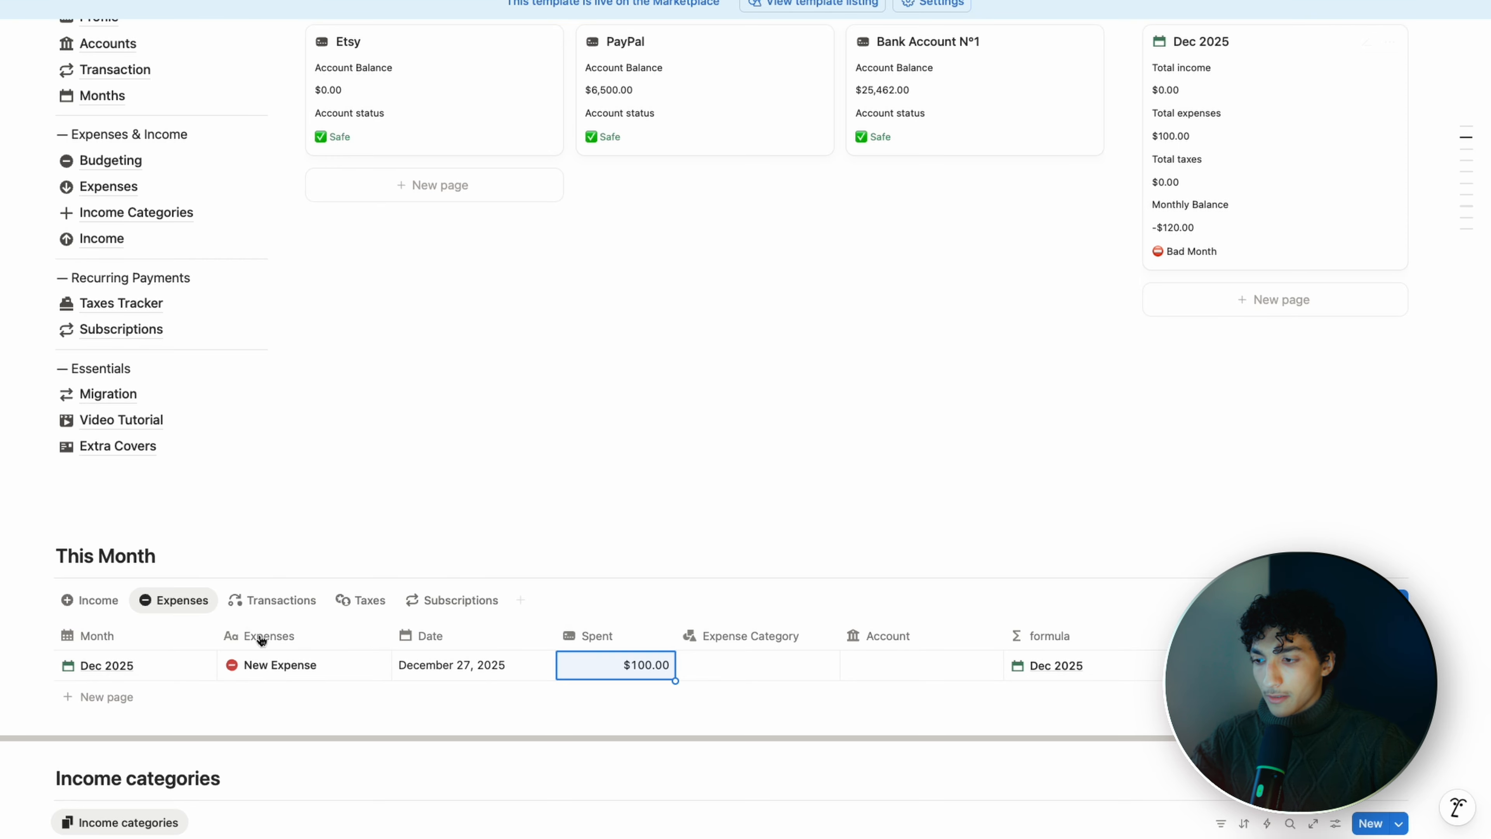
{"action": "left_click", "coordinate": [168, 548]}
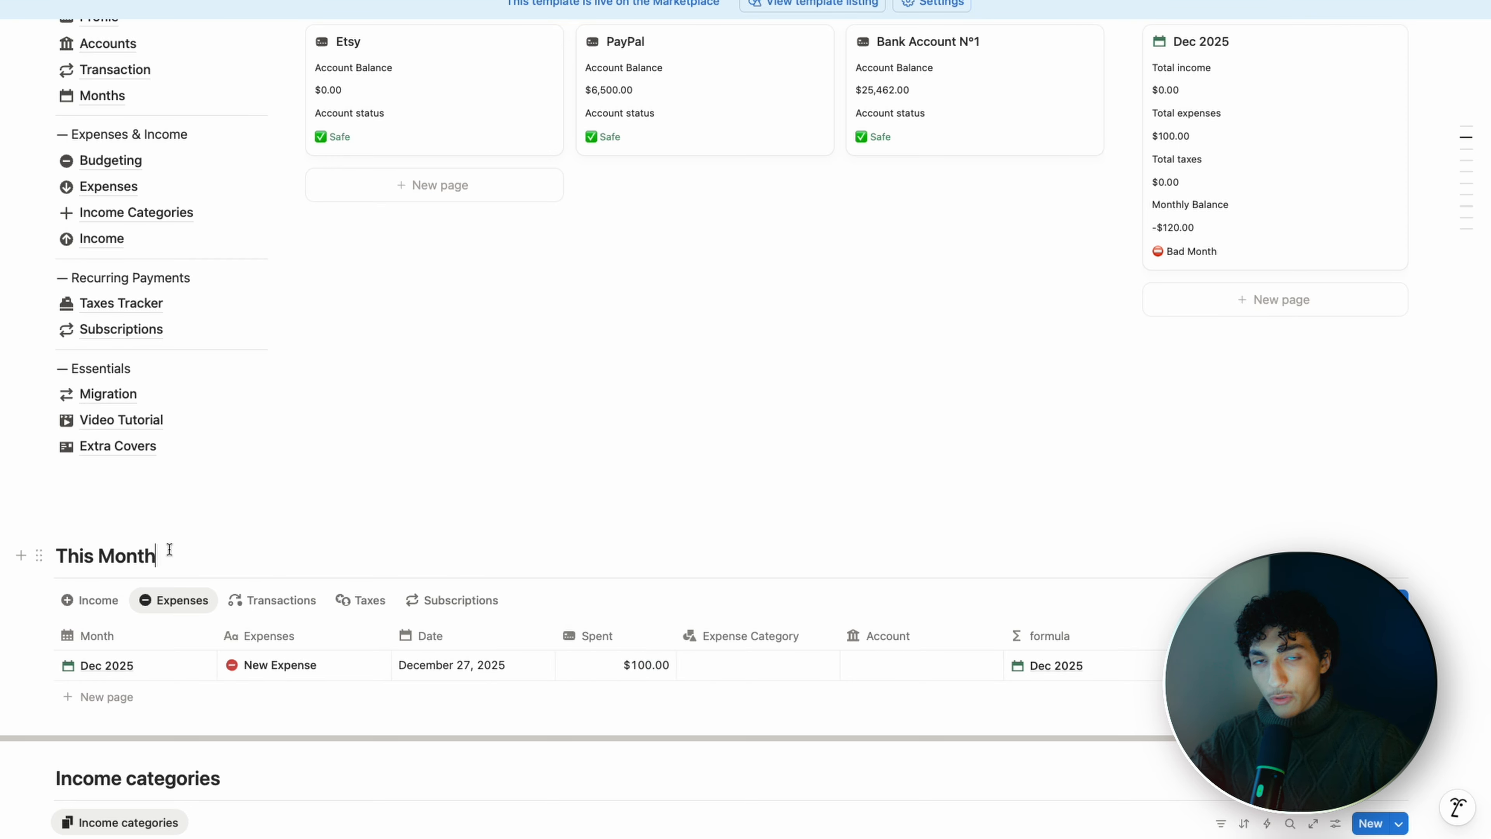
Step: Open the My Profile record from the Profile page to review its yearly and all-time figures, and return to the dashboard
{"action": "scroll", "coordinate": [170, 549], "scroll_direction": "up", "scroll_amount": 5}
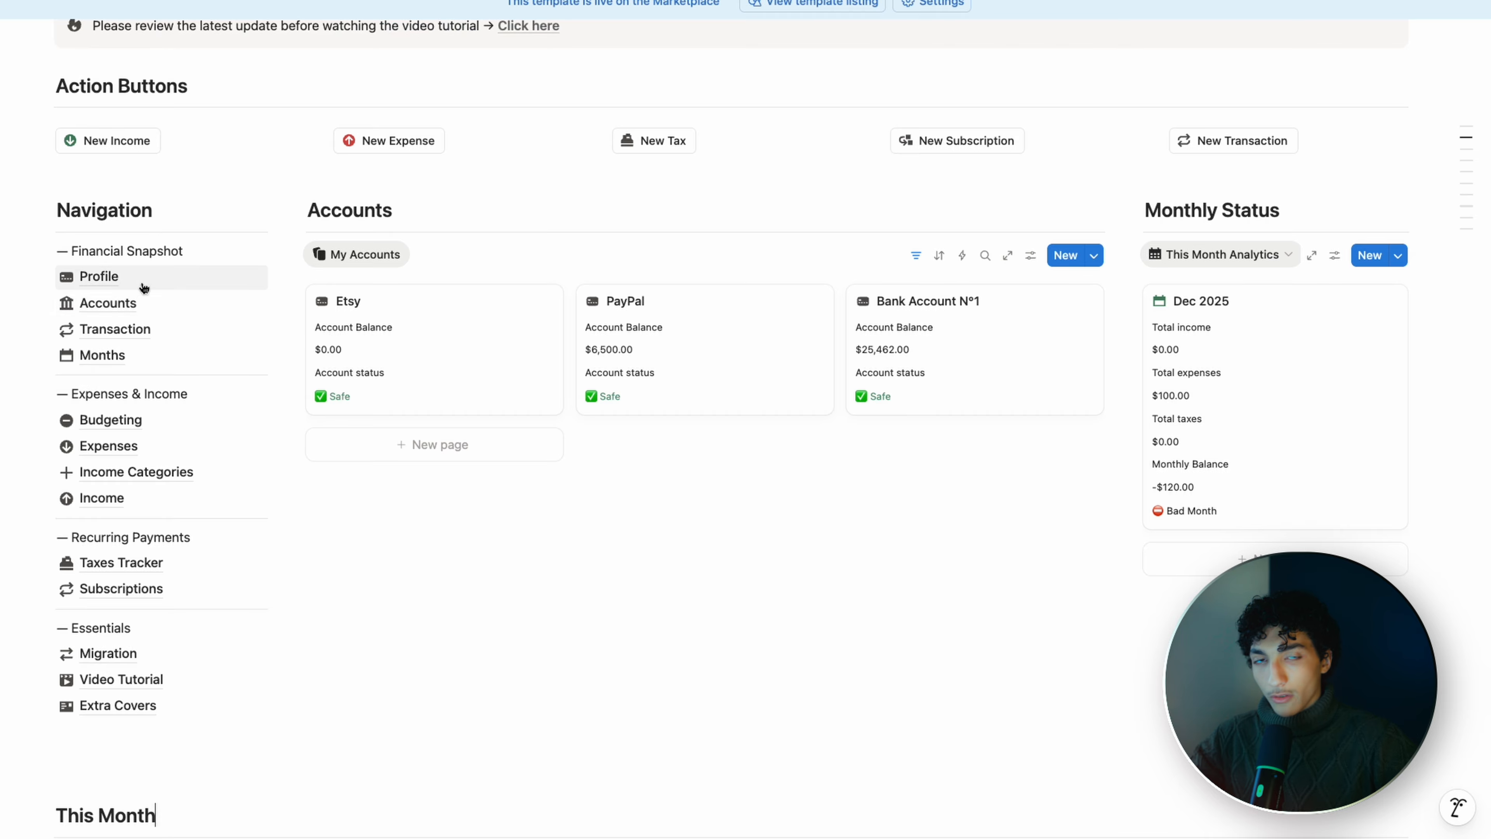
{"action": "left_click", "coordinate": [143, 286]}
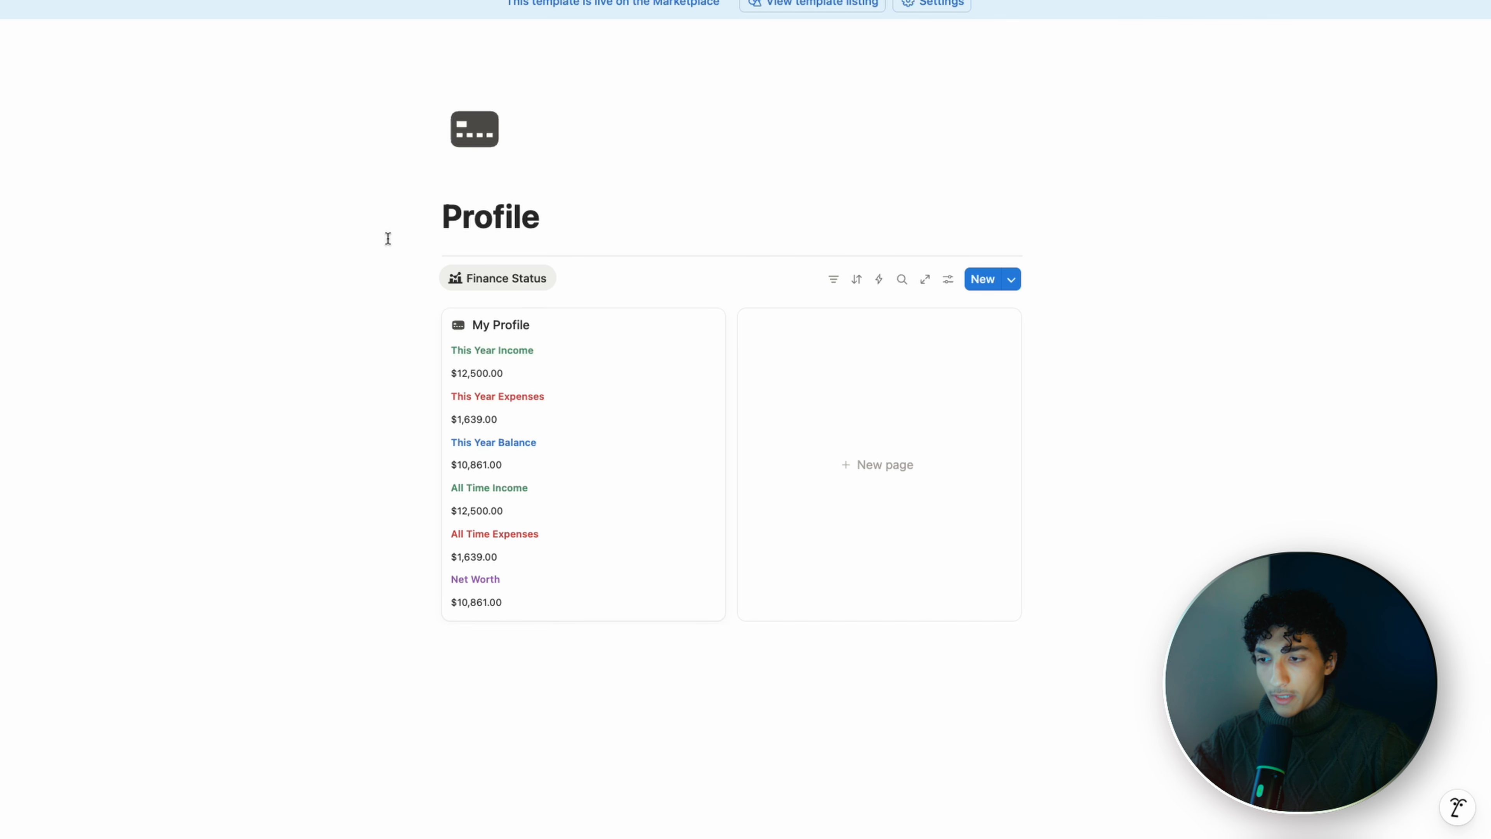
{"action": "left_click", "coordinate": [680, 461]}
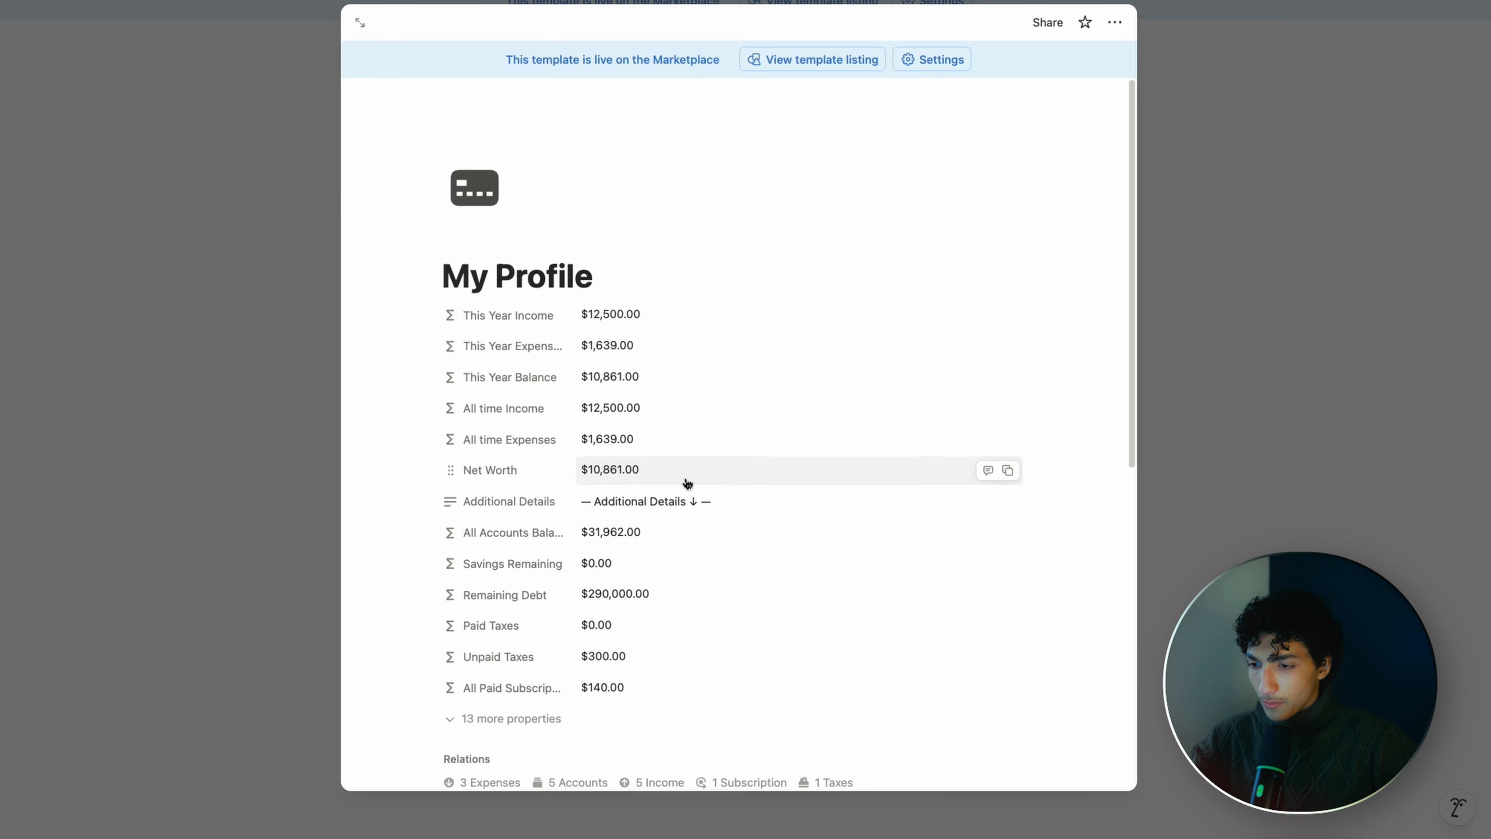
{"action": "left_click", "coordinate": [174, 213]}
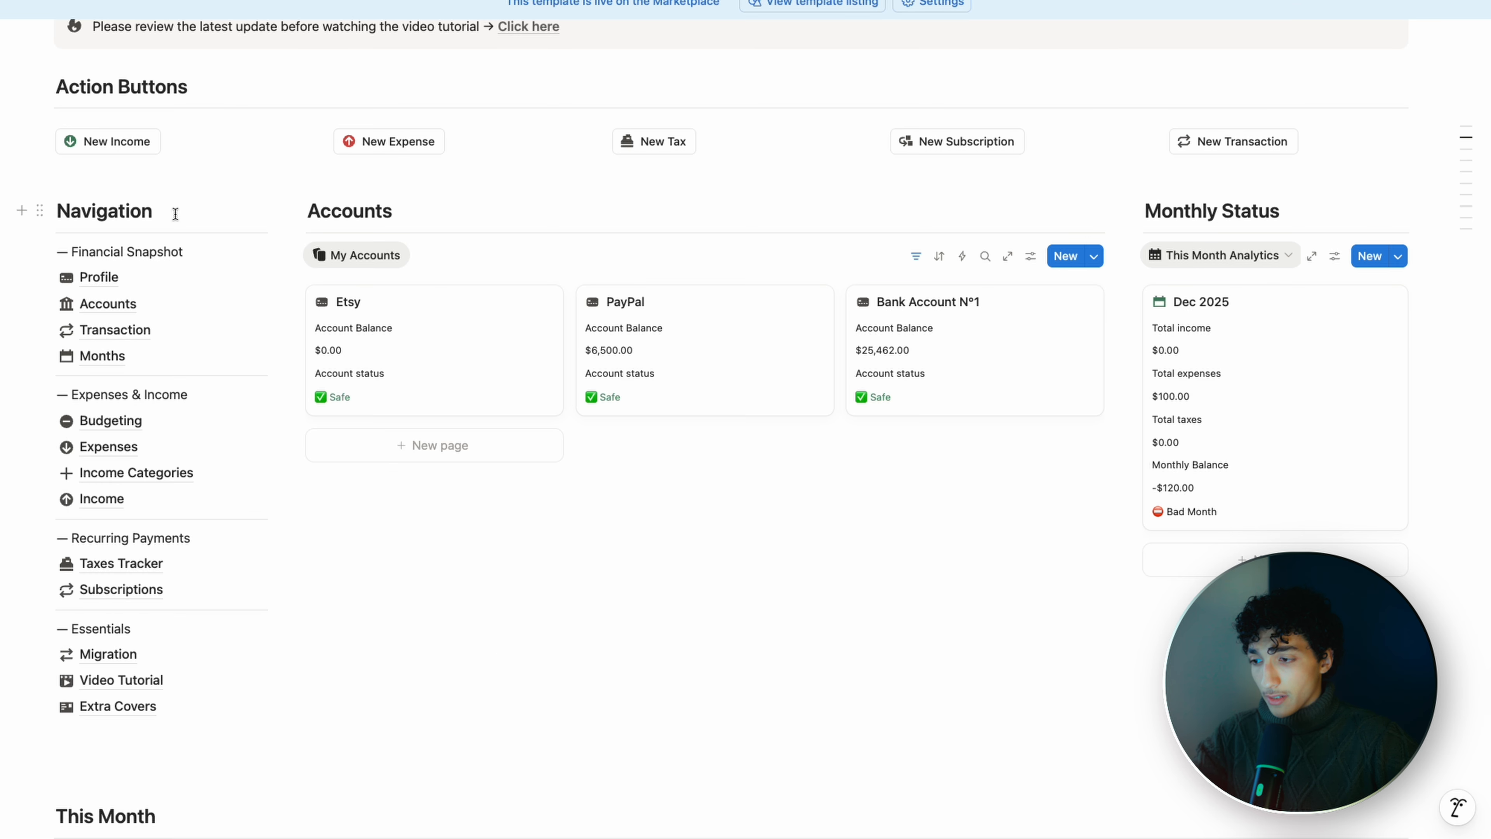
Step: Open the New Expense template and show its hidden properties to check the Finance Profile relation, then close it
{"action": "scroll", "coordinate": [175, 213], "scroll_direction": "down", "scroll_amount": 10}
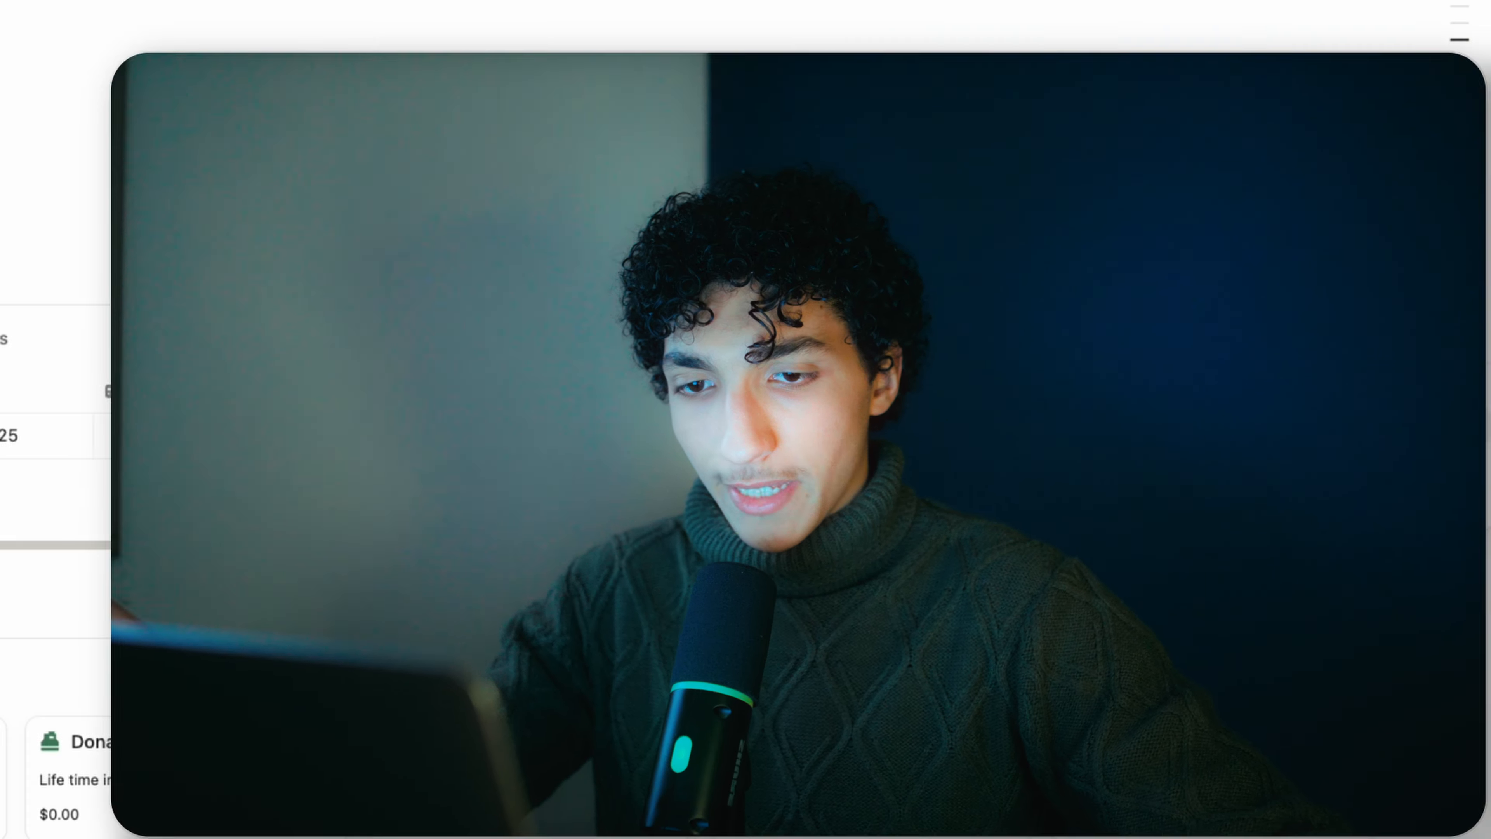
{"action": "left_click", "coordinate": [1338, 503]}
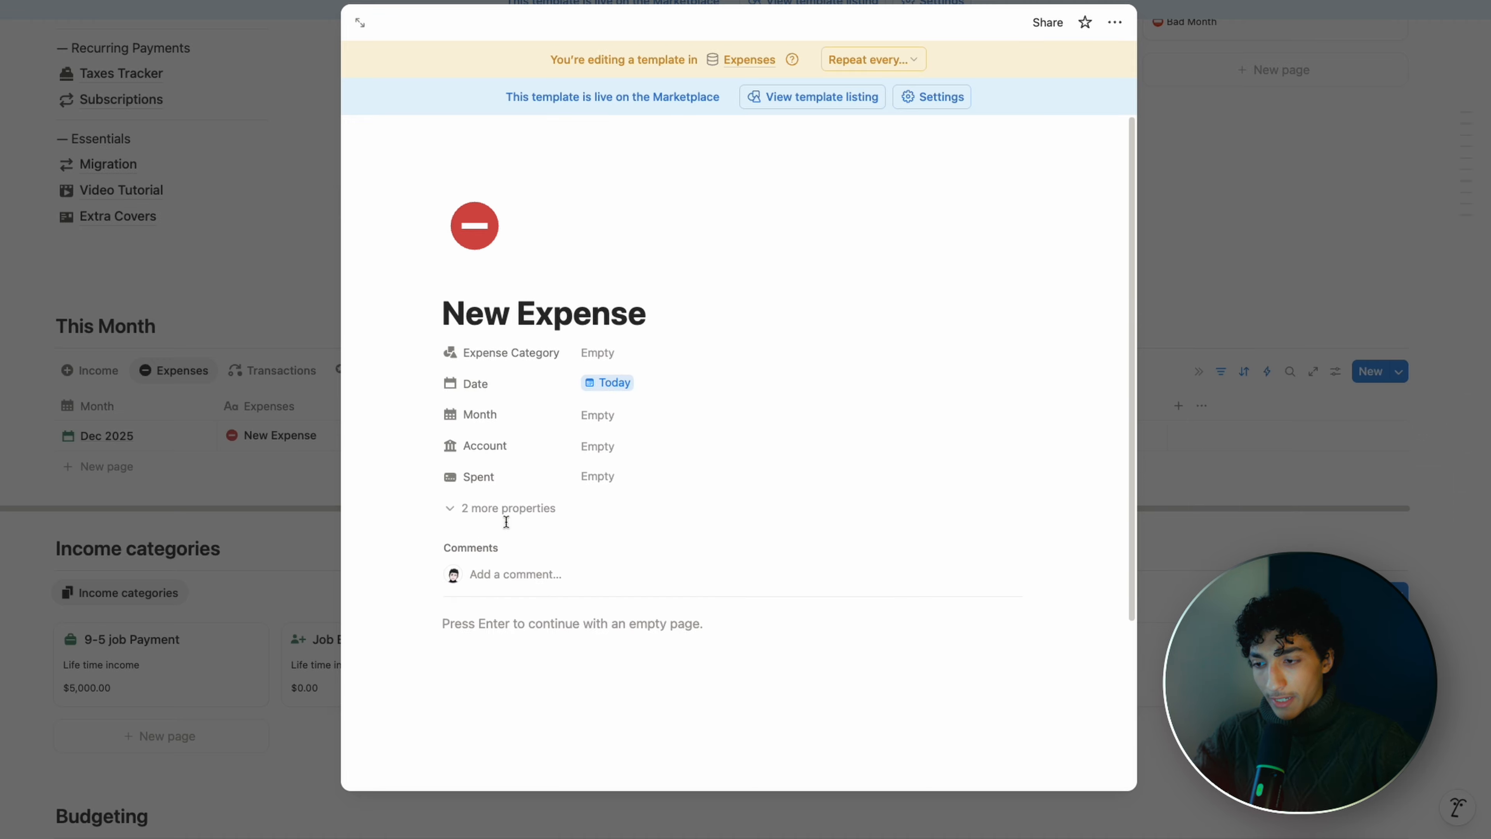
{"action": "left_click", "coordinate": [507, 510]}
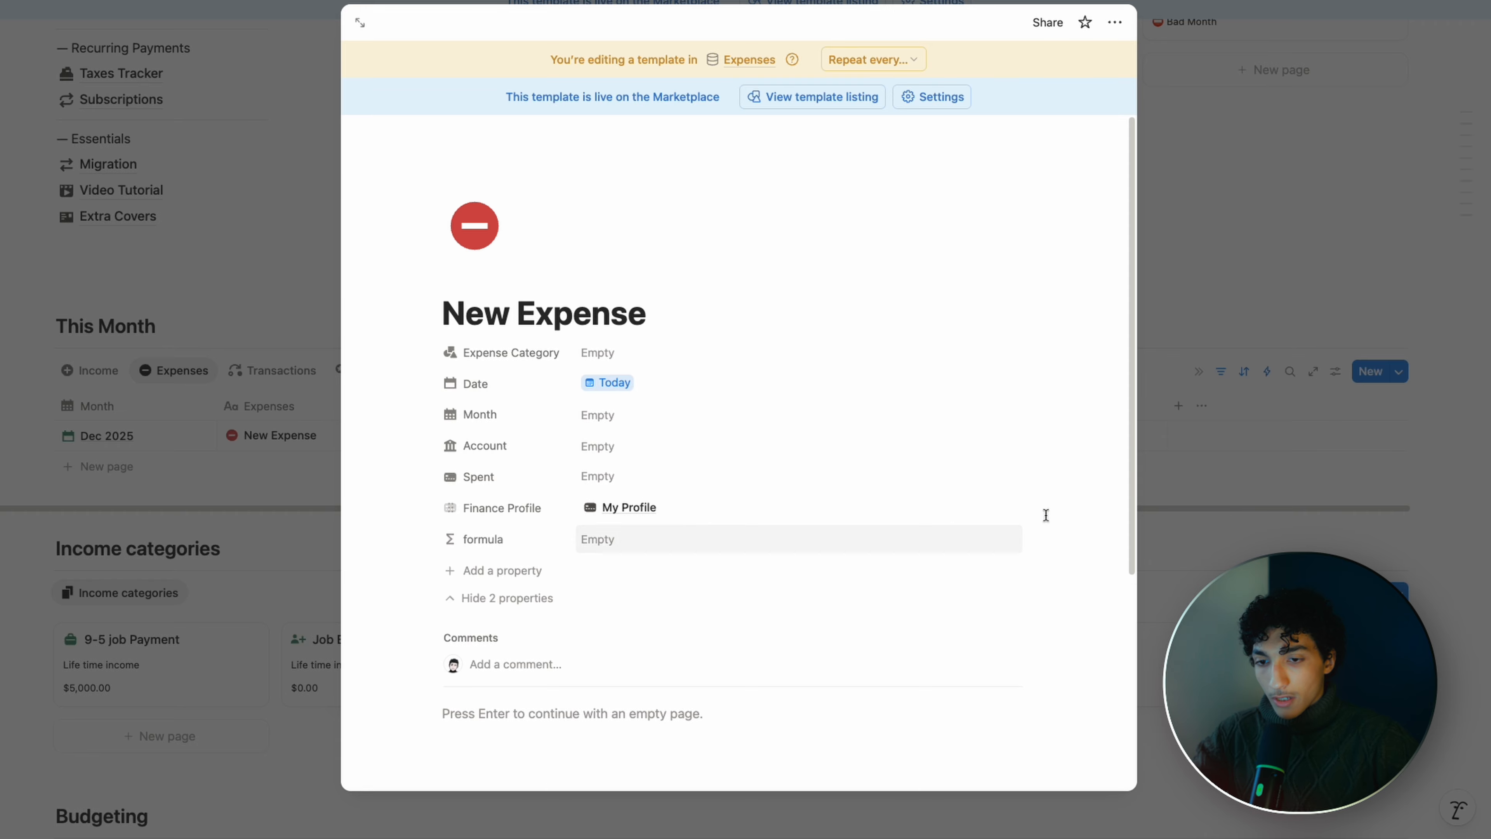
{"action": "left_click", "coordinate": [1350, 339]}
Step: Open the New Month template of the Months database for editing and show its hidden properties to check the Finance Profile relation
{"action": "scroll", "coordinate": [1349, 345], "scroll_direction": "up", "scroll_amount": 6}
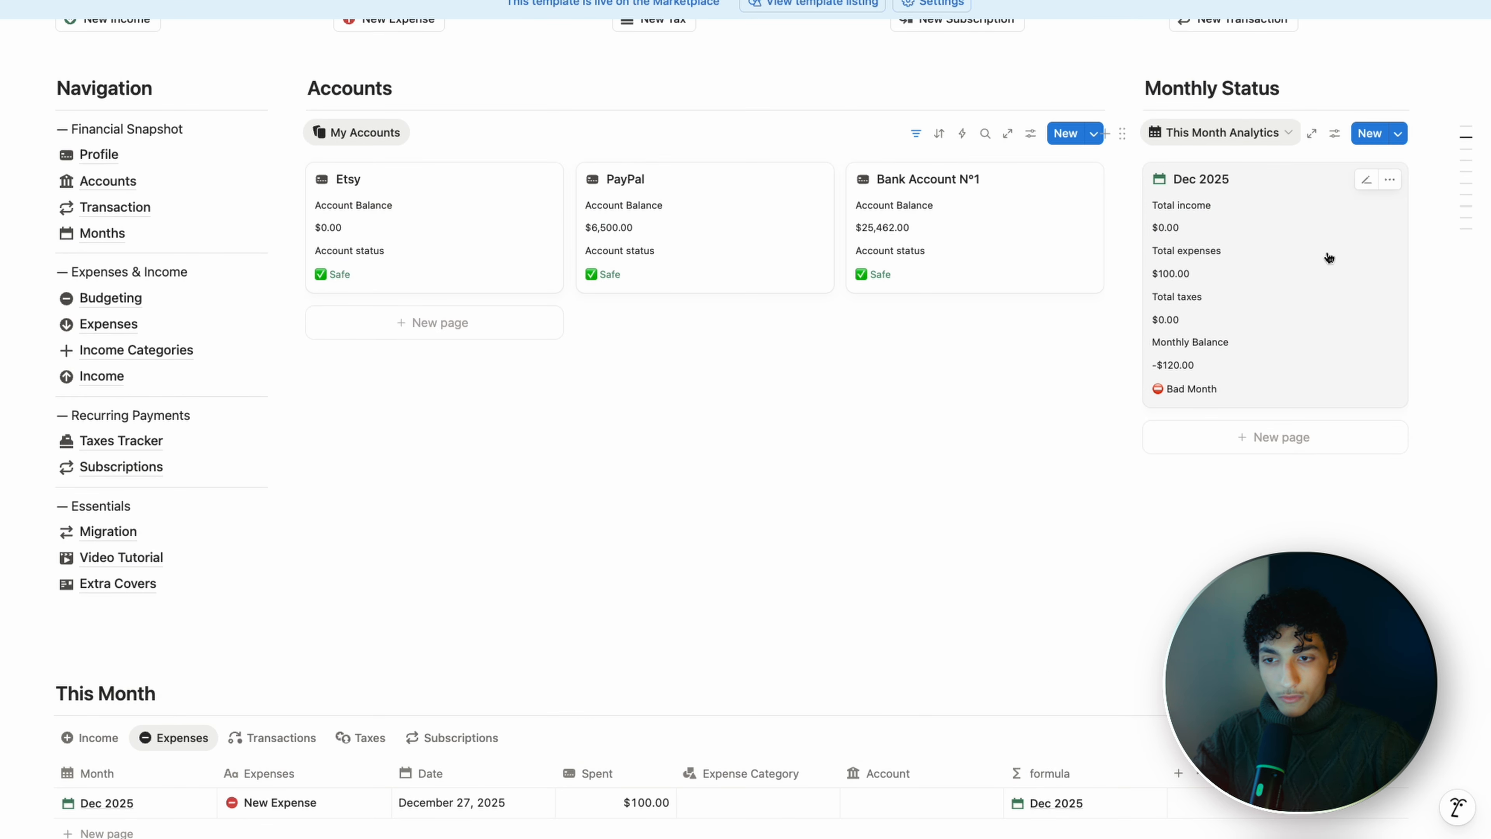
{"action": "left_click", "coordinate": [1398, 133]}
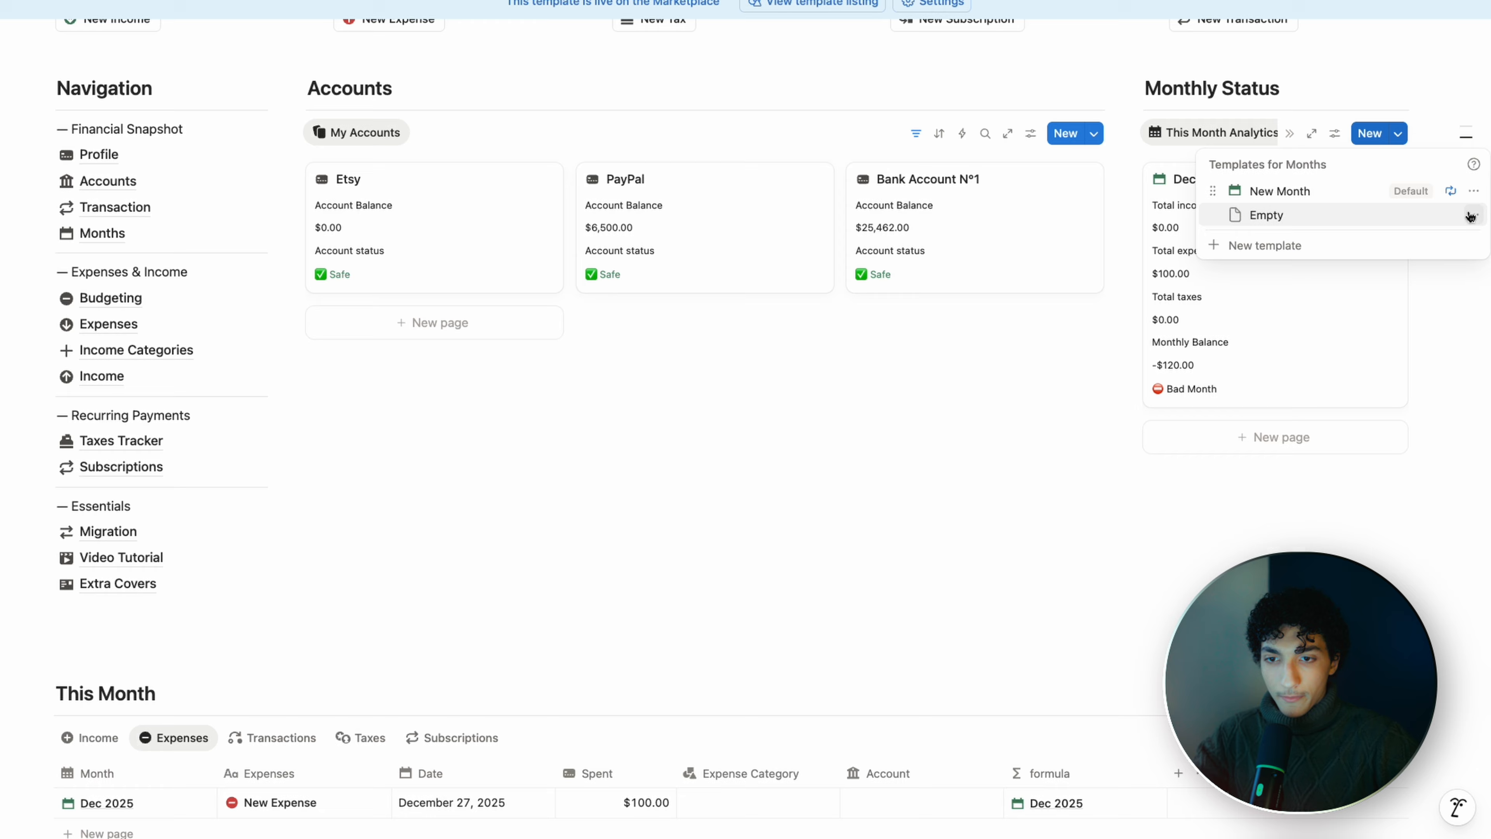
{"action": "left_click", "coordinate": [1474, 191]}
{"action": "left_click", "coordinate": [1360, 256]}
{"action": "scroll", "coordinate": [693, 288], "scroll_direction": "down", "scroll_amount": 3}
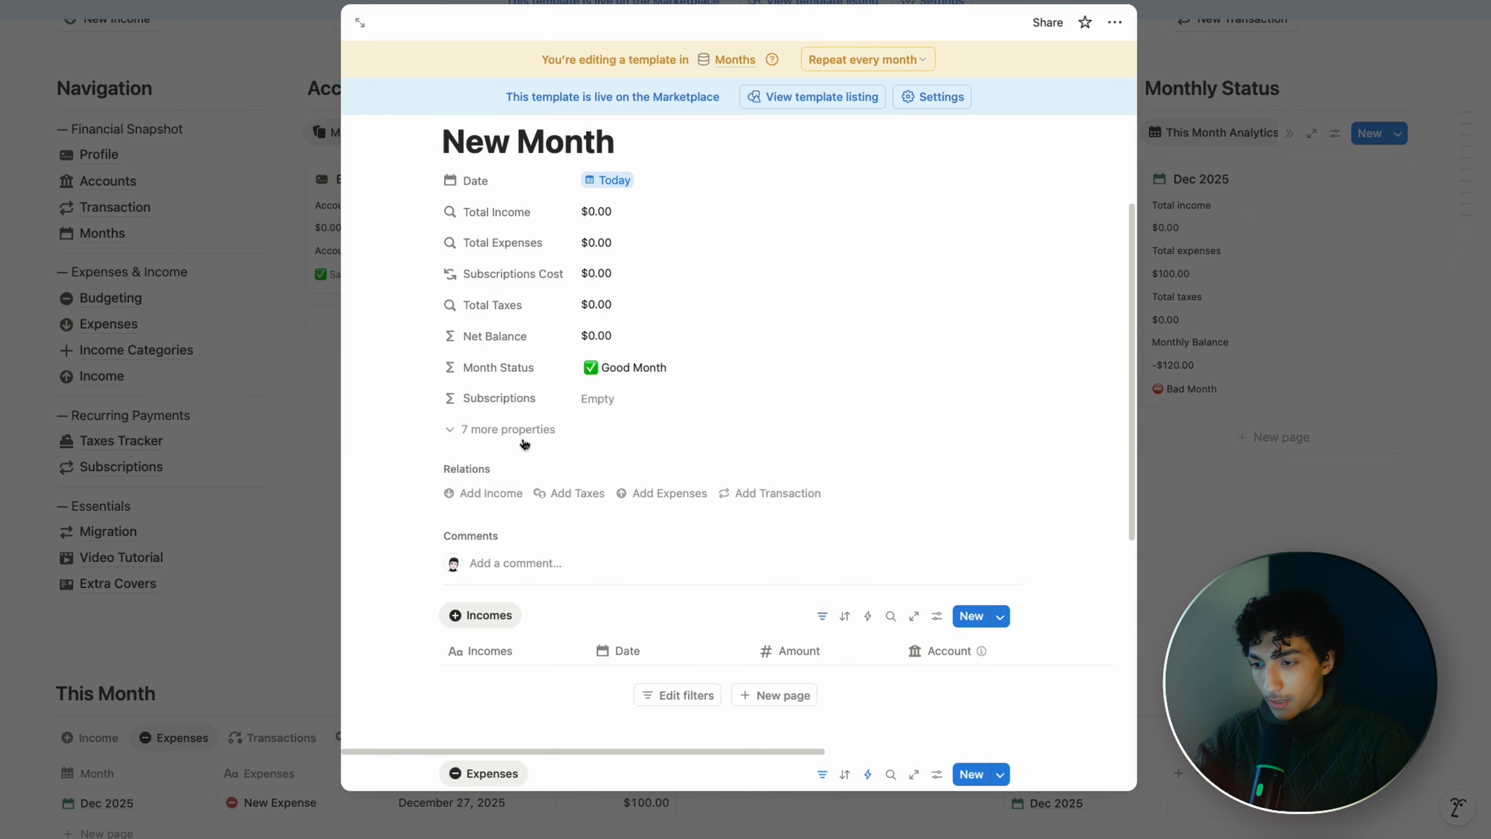
{"action": "left_click", "coordinate": [523, 435]}
{"action": "scroll", "coordinate": [685, 439], "scroll_direction": "down", "scroll_amount": 3}
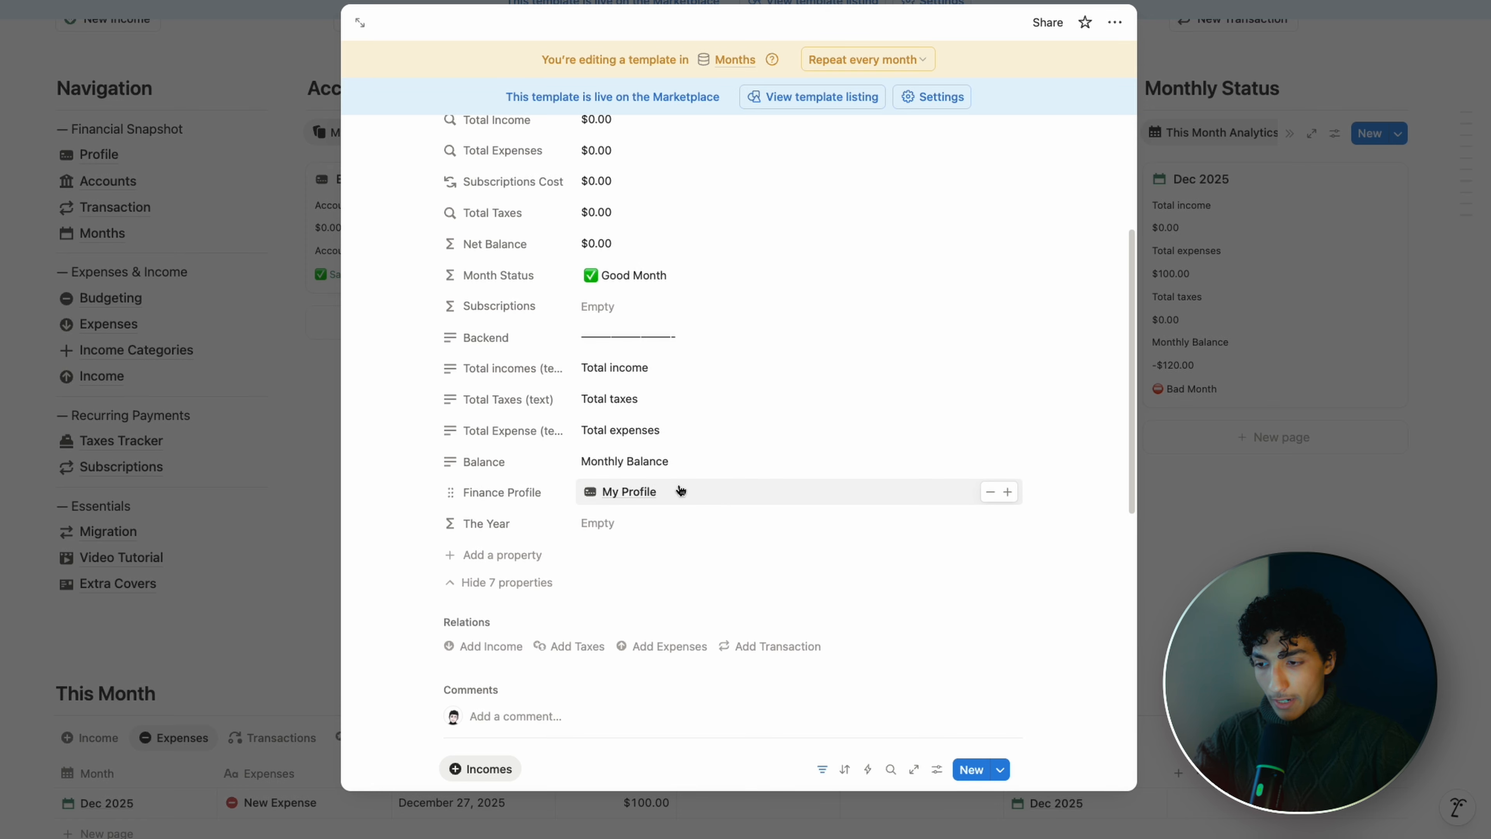
{"action": "scroll", "coordinate": [751, 509], "scroll_direction": "up", "scroll_amount": 1}
Step: Delete the Incomes, Expenses, Transaction and Taxes views from the New Month template's body and collapse its extra properties
{"action": "scroll", "coordinate": [666, 407], "scroll_direction": "down", "scroll_amount": 5}
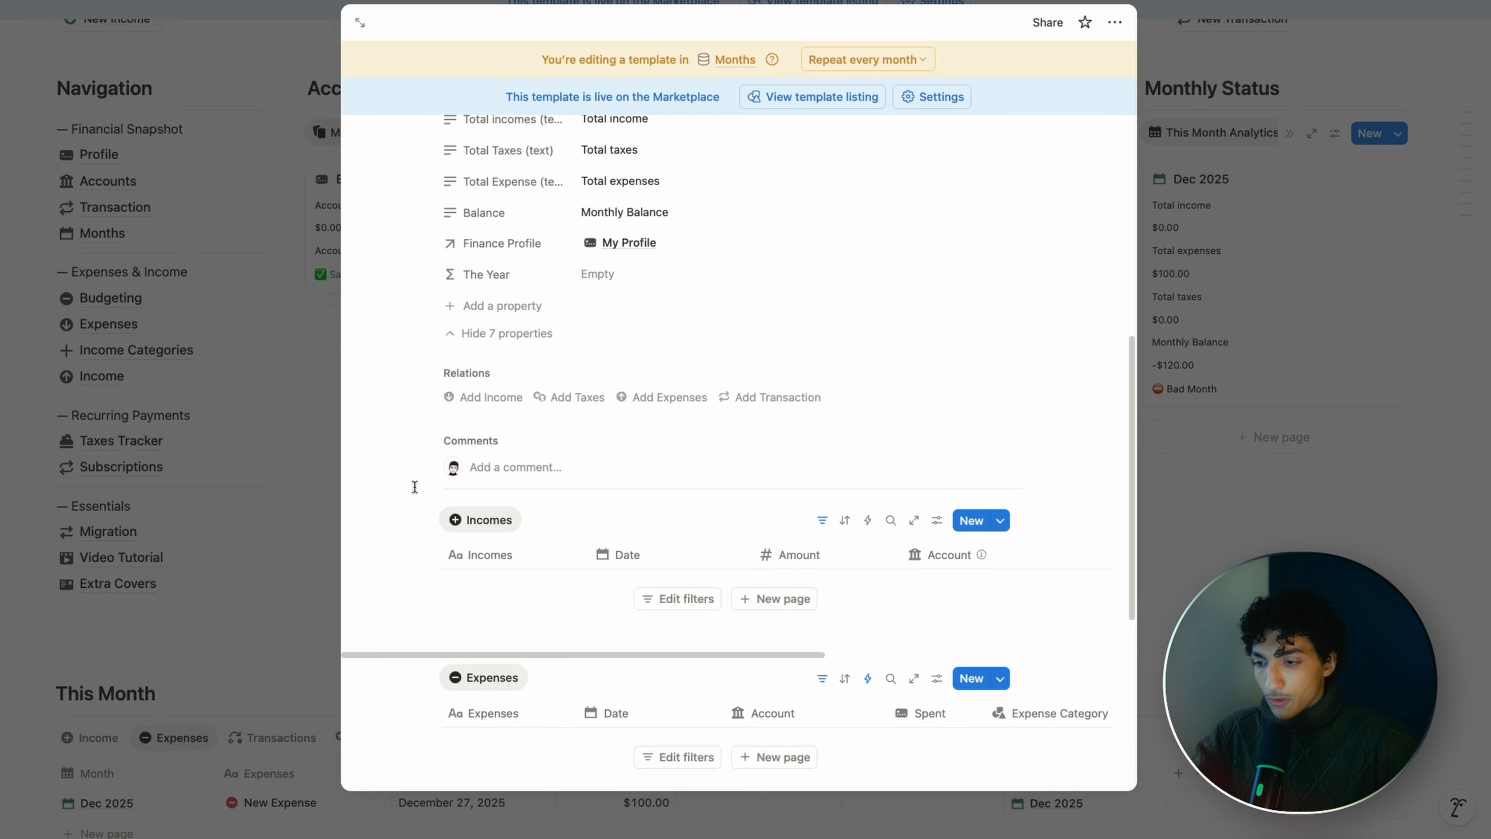
{"action": "left_click_drag", "start_coordinate": [485, 545], "coordinate": [768, 740]}
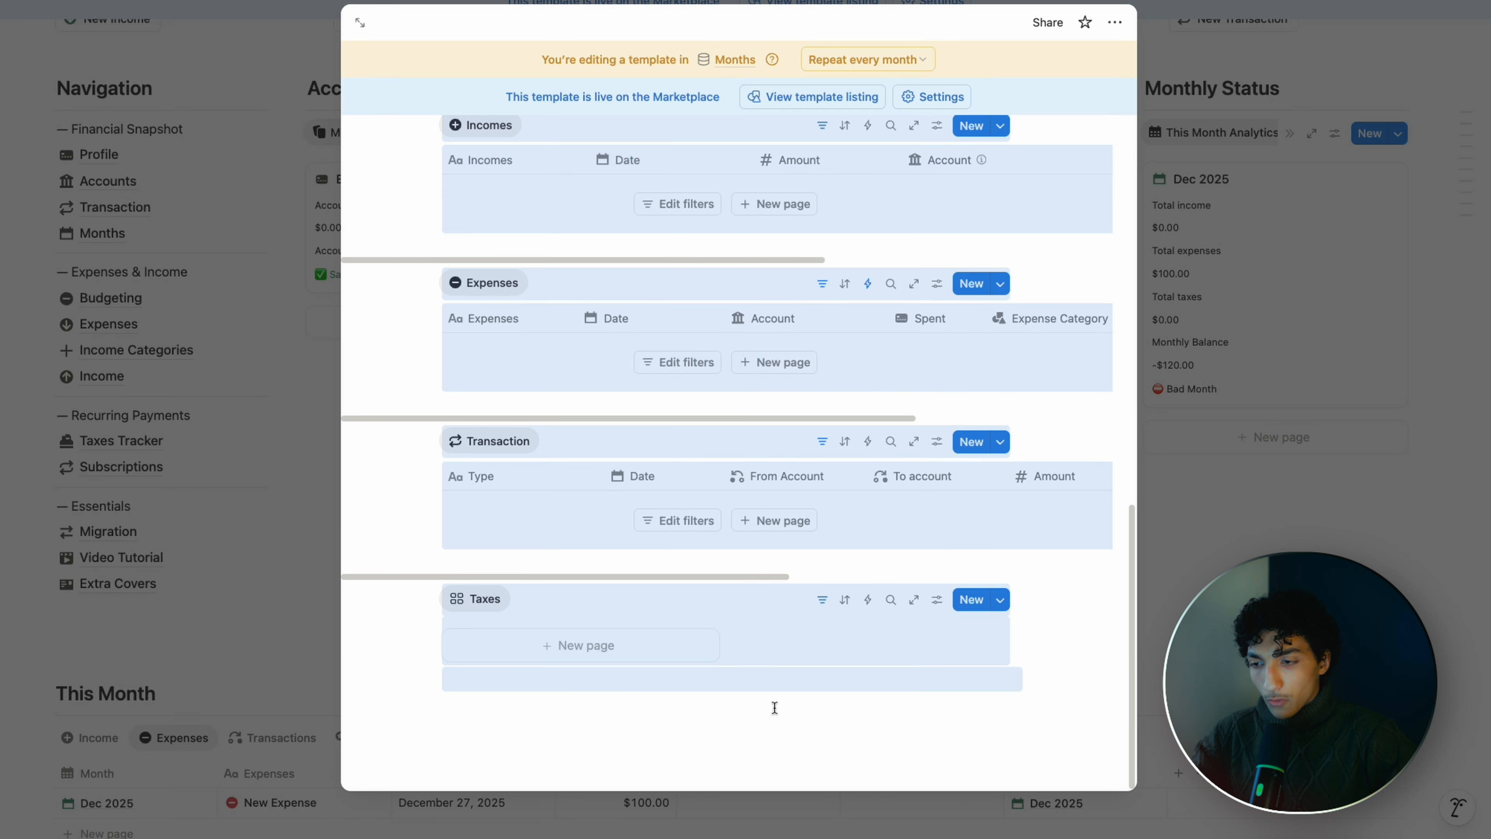
{"action": "key", "text": "BackSpace"}
{"action": "scroll", "coordinate": [760, 586], "scroll_direction": "up", "scroll_amount": 4}
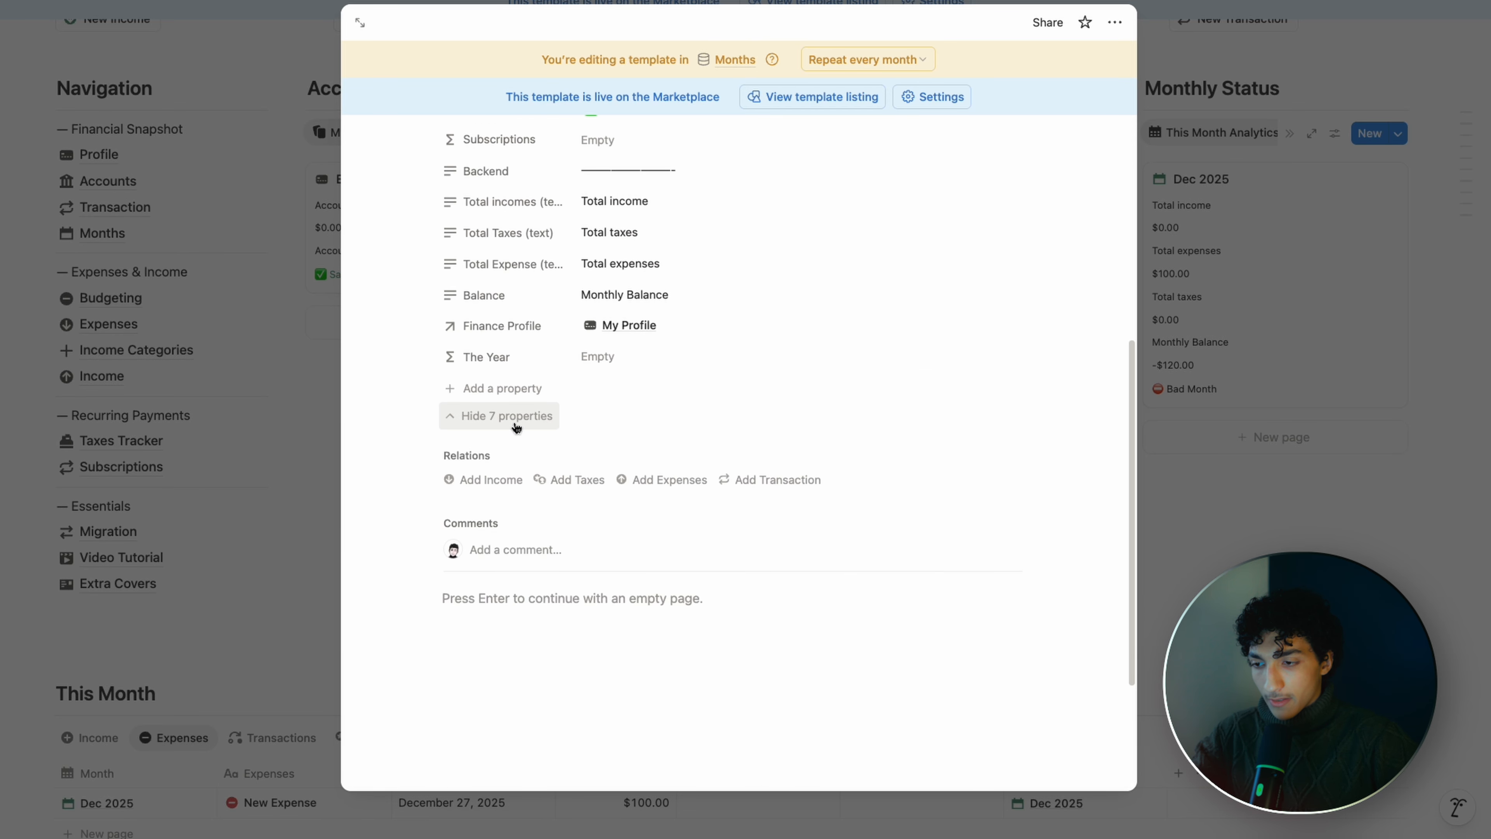
{"action": "left_click", "coordinate": [514, 424]}
{"action": "scroll", "coordinate": [662, 372], "scroll_direction": "up", "scroll_amount": 7}
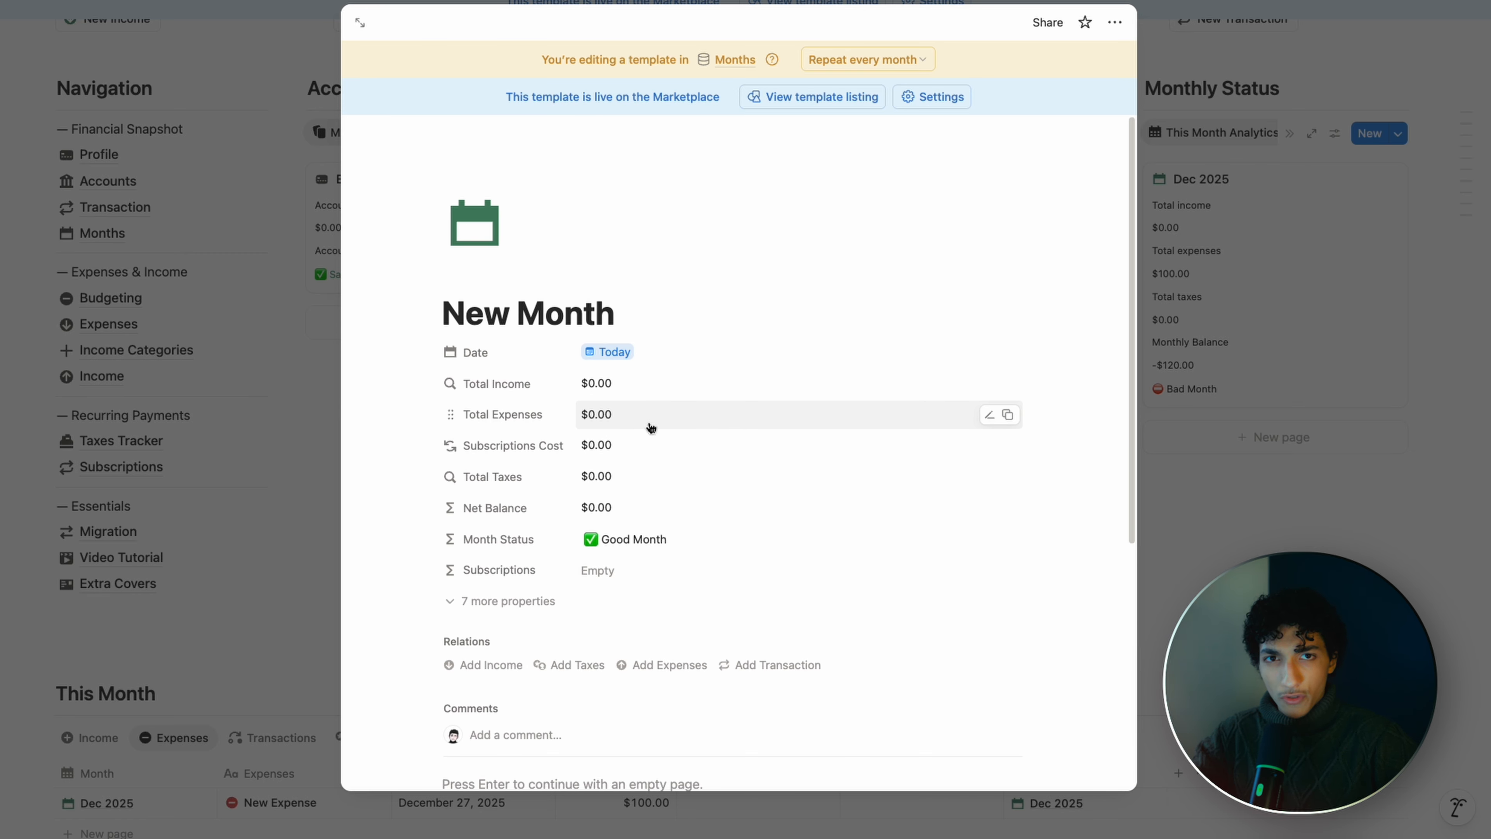
{"action": "scroll", "coordinate": [612, 654], "scroll_direction": "down", "scroll_amount": 2}
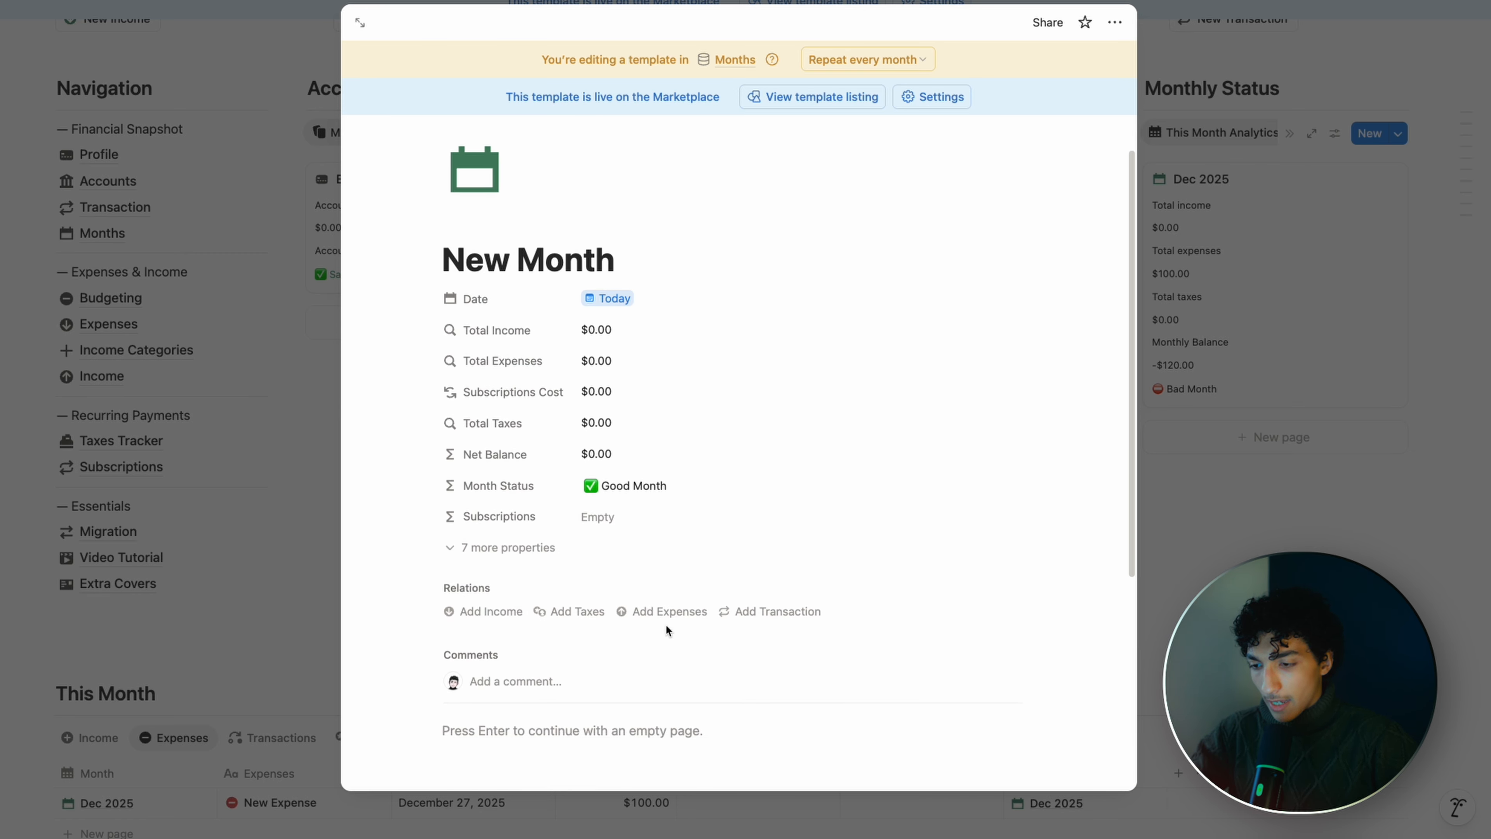
Step: Restore the deleted database views in the New Month template and examine the filter on the Incomes view
{"action": "scroll", "coordinate": [646, 635], "scroll_direction": "down", "scroll_amount": 10}
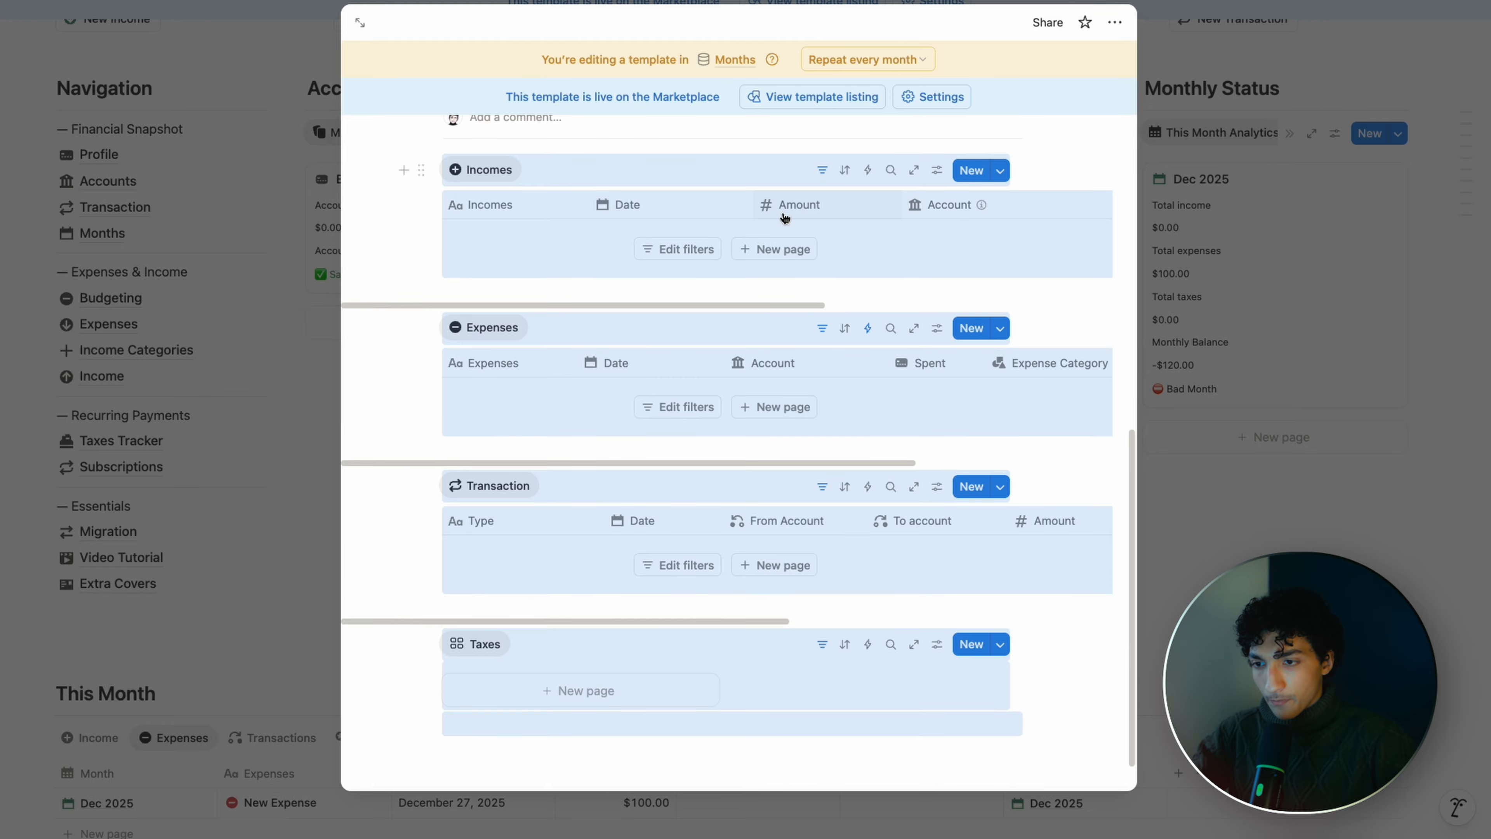
{"action": "scroll", "coordinate": [784, 217], "scroll_direction": "up", "scroll_amount": 2}
{"action": "left_click", "coordinate": [822, 217]}
{"action": "left_click", "coordinate": [509, 265]}
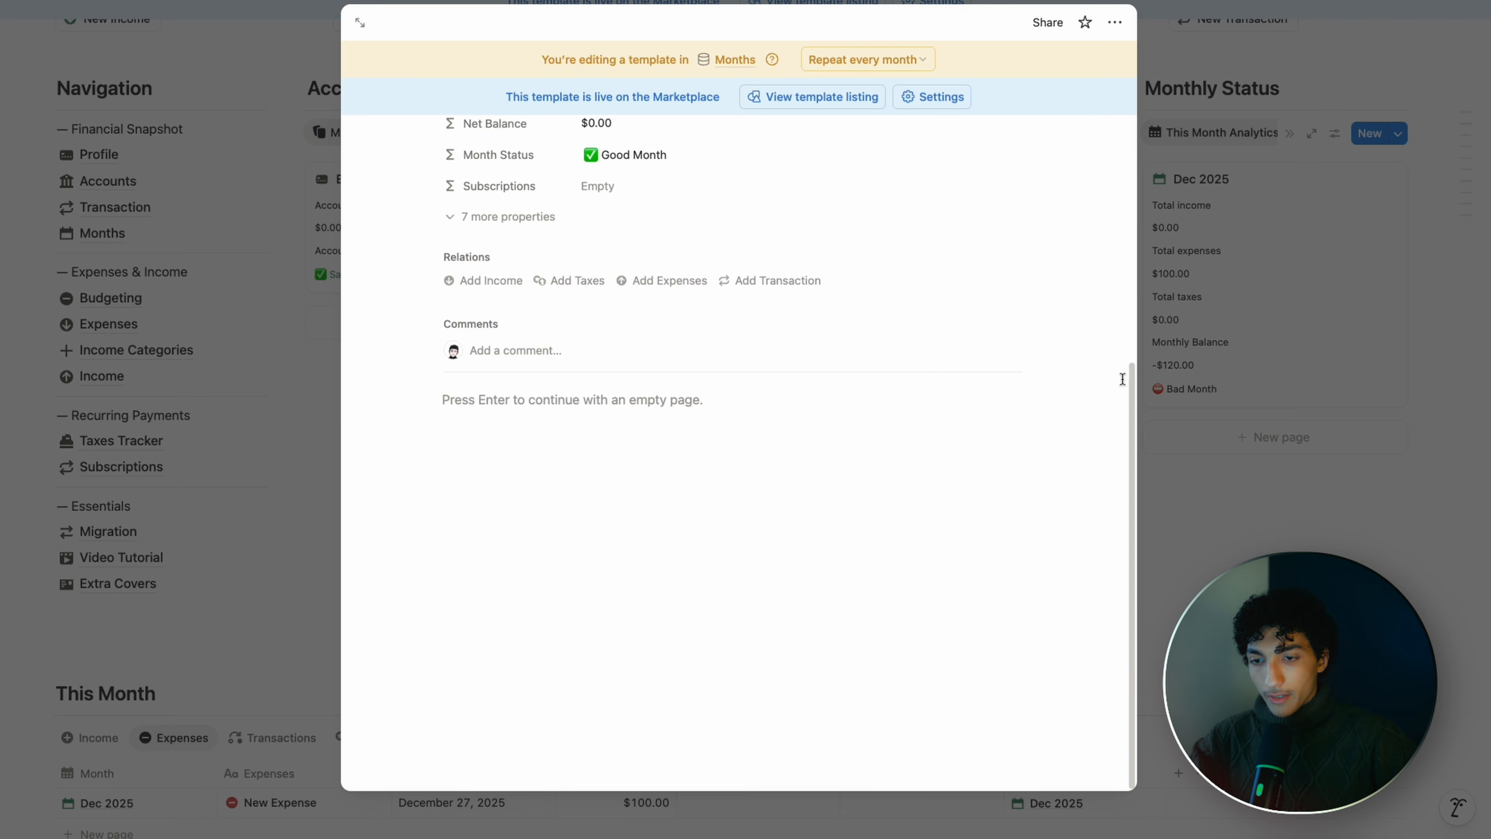
Step: Close the template and delete the Month property from the This Month Expenses table, including its related property on Months
{"action": "left_click", "coordinate": [1234, 342]}
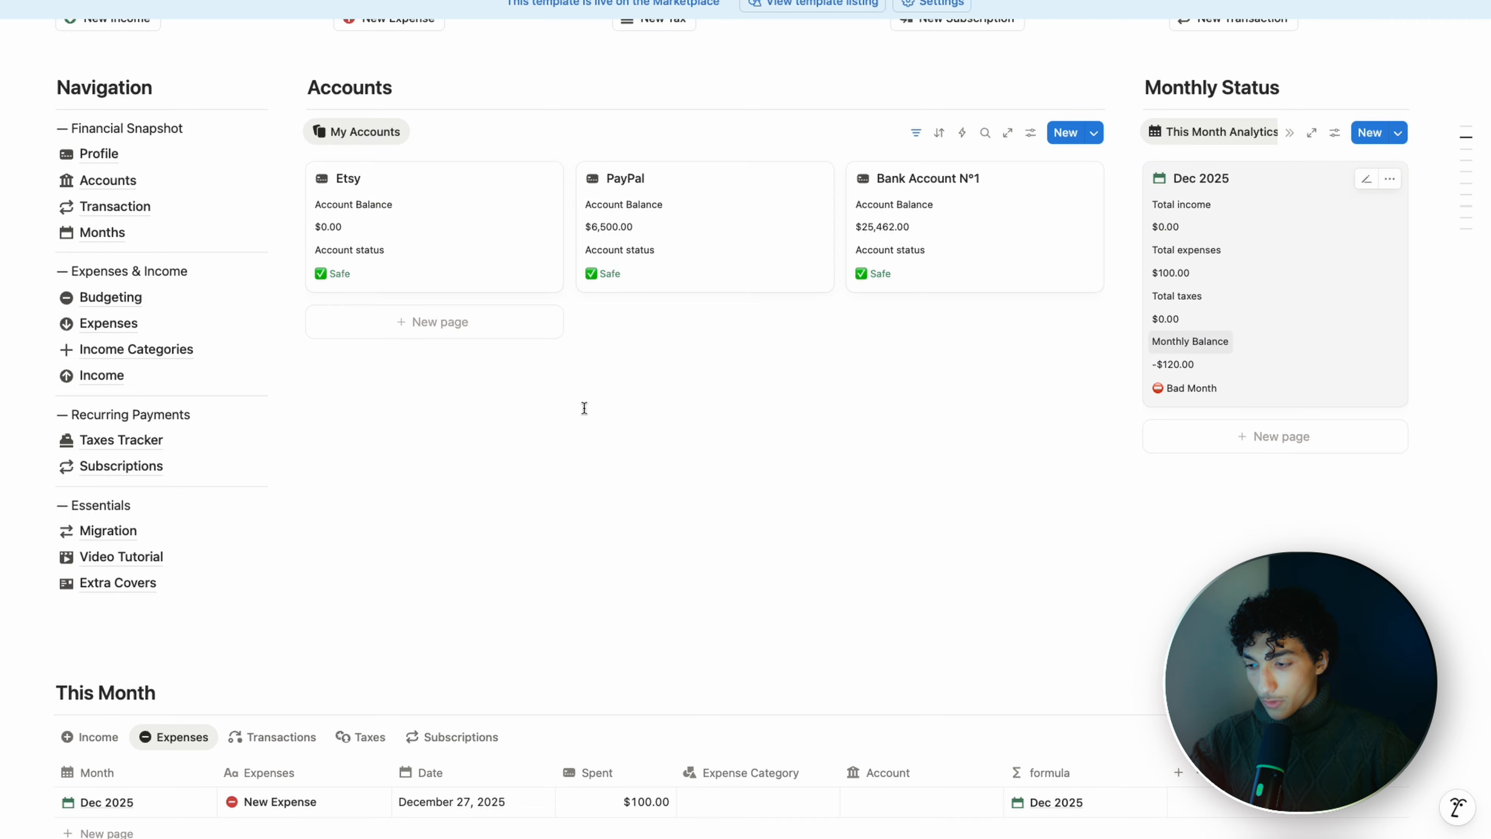
{"action": "scroll", "coordinate": [584, 408], "scroll_direction": "down", "scroll_amount": 8}
{"action": "left_click", "coordinate": [97, 320]}
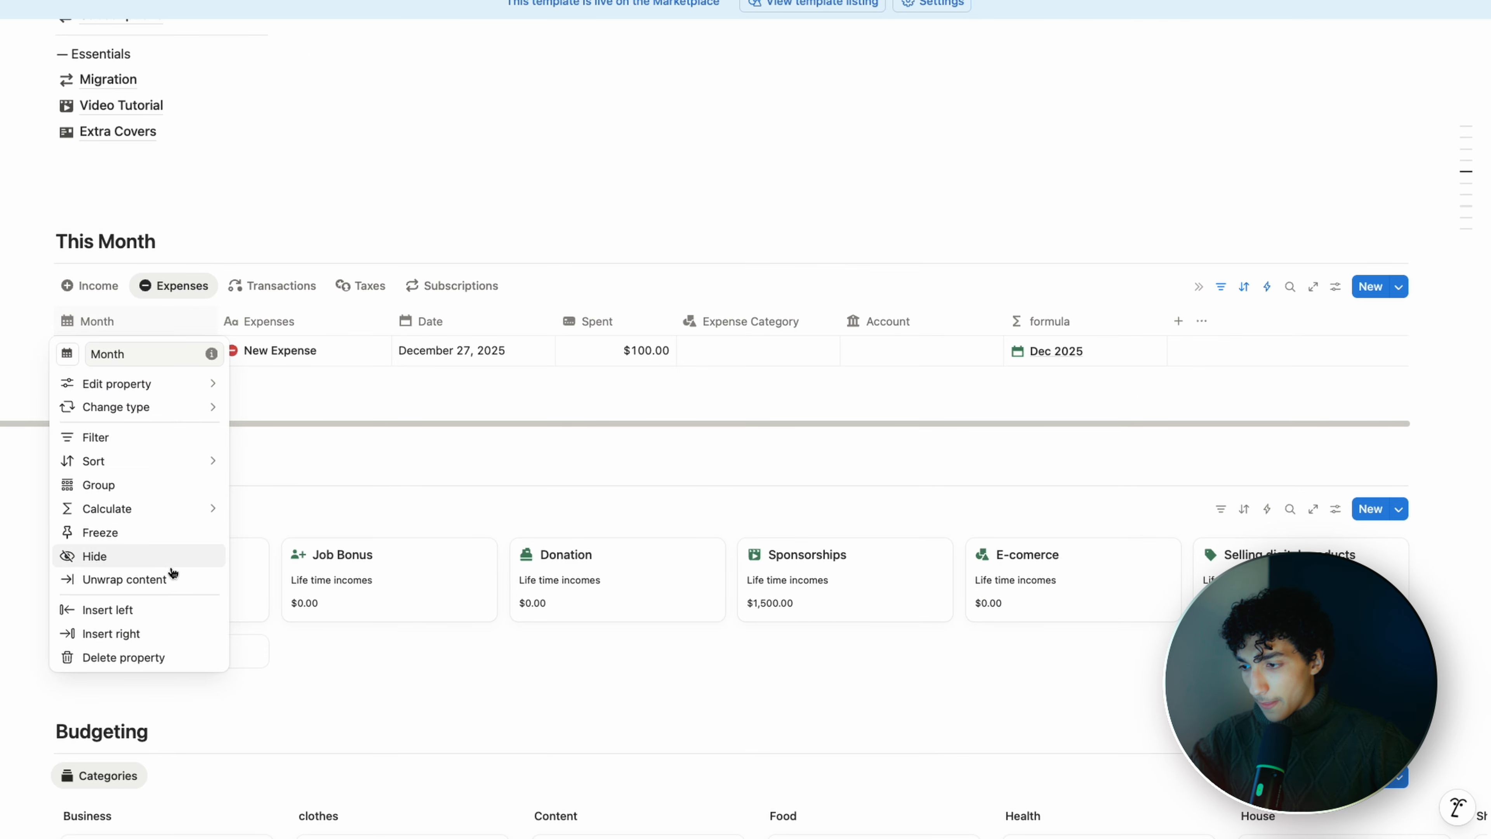
{"action": "left_click", "coordinate": [187, 332]}
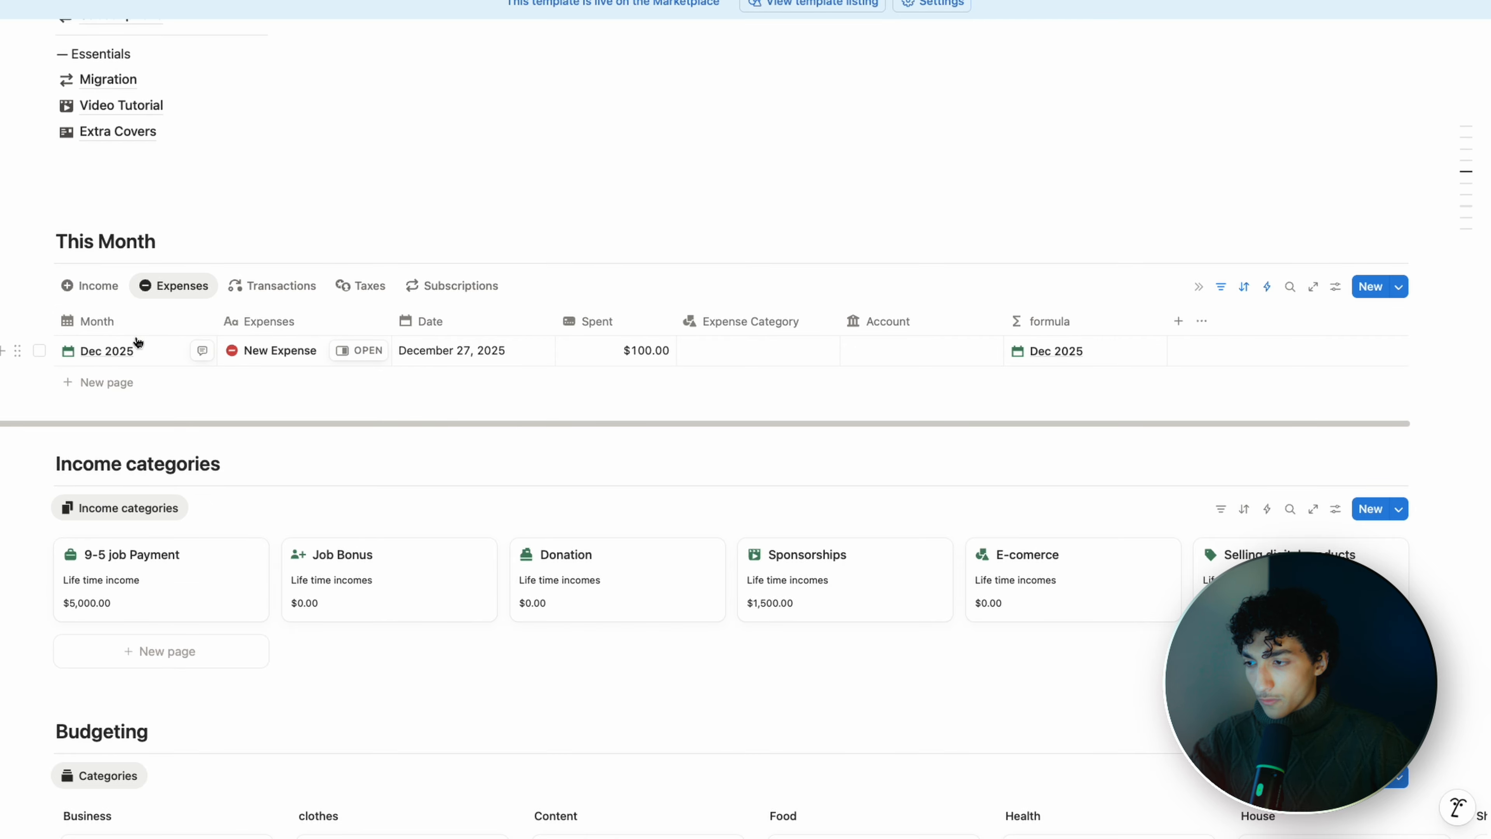
{"action": "left_click", "coordinate": [138, 324]}
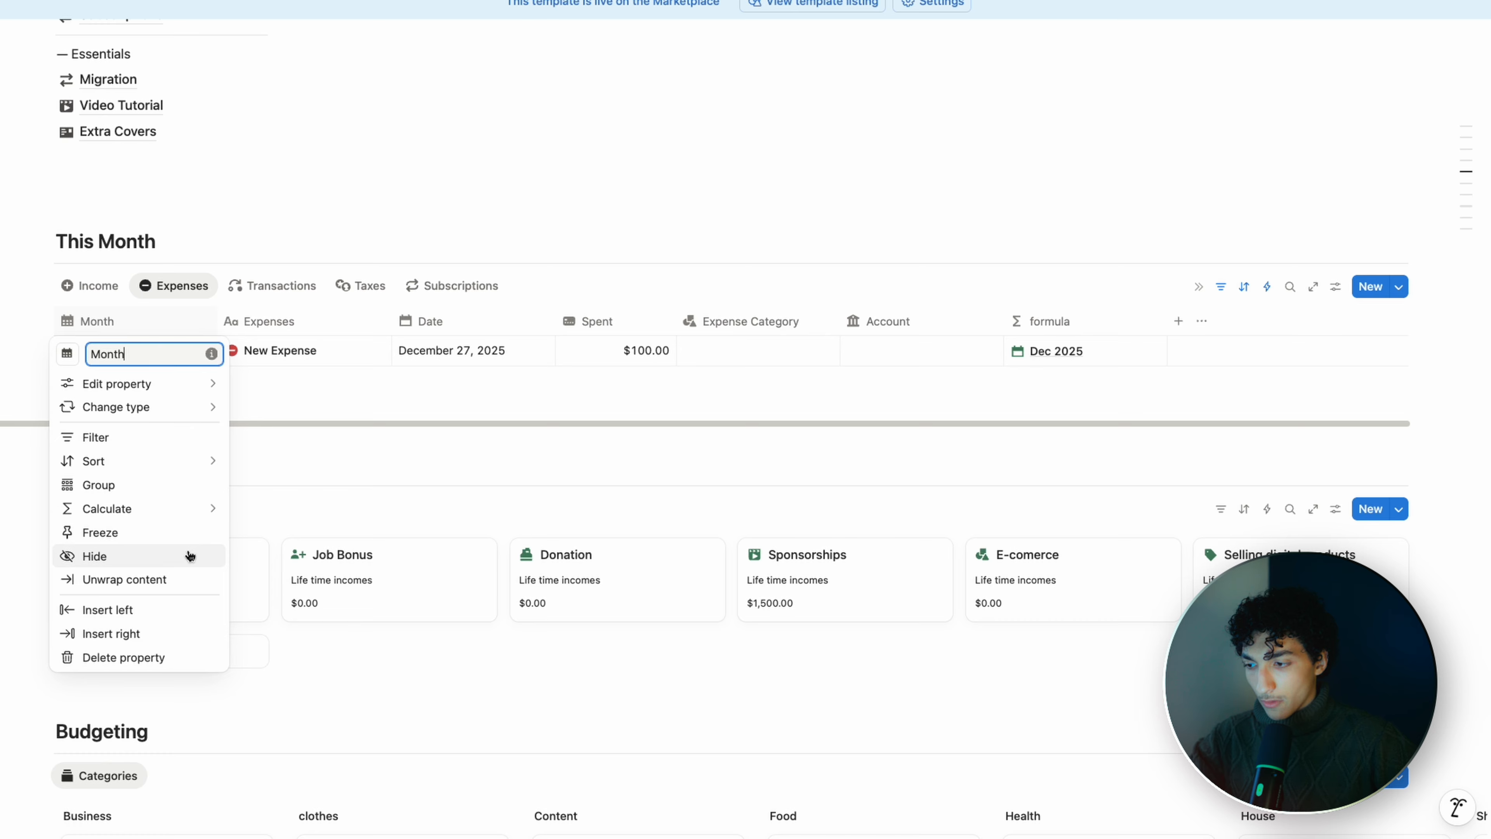
{"action": "left_click", "coordinate": [162, 660]}
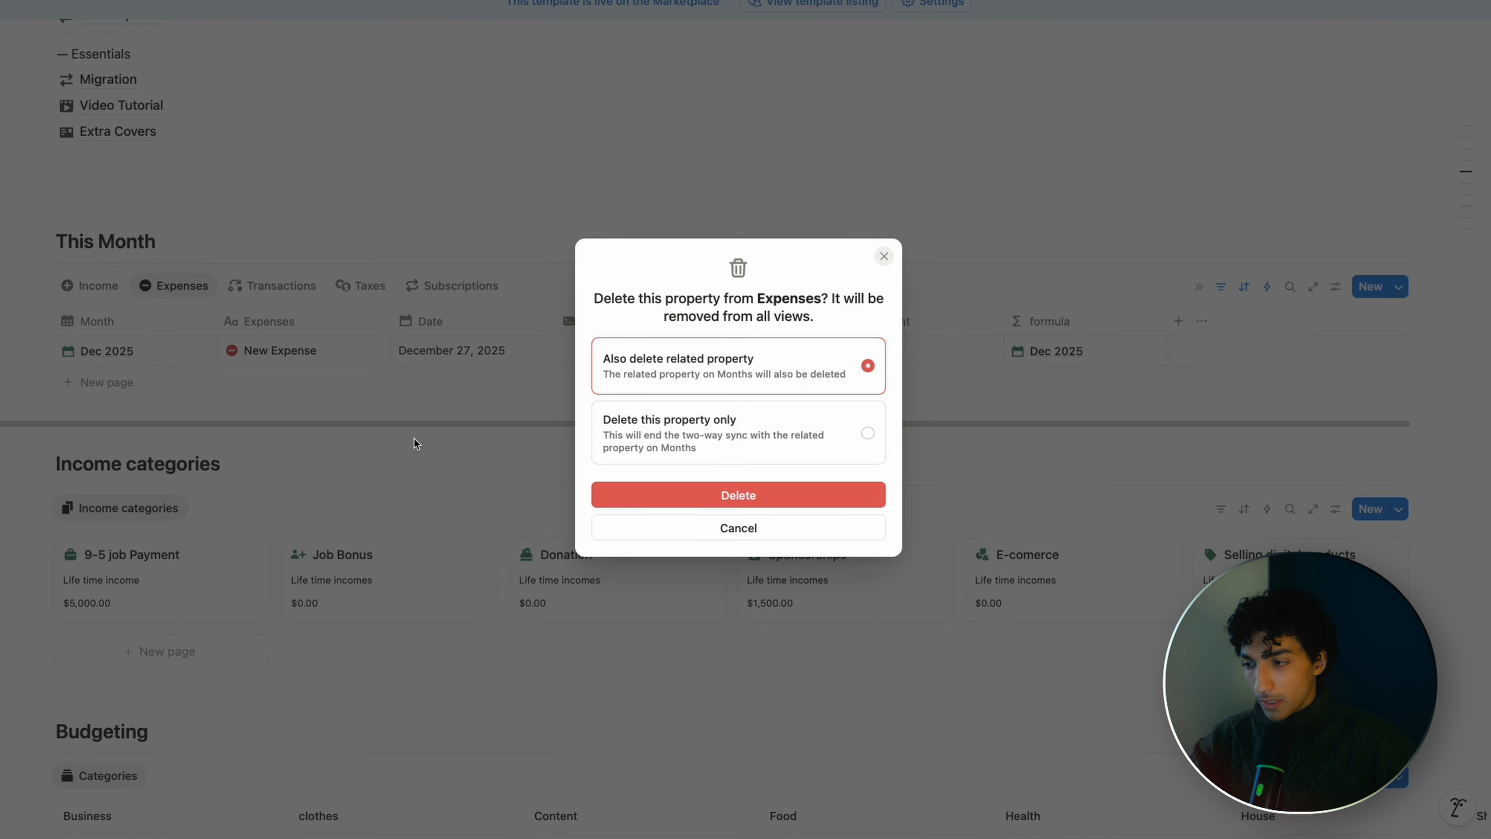
{"action": "left_click", "coordinate": [699, 499]}
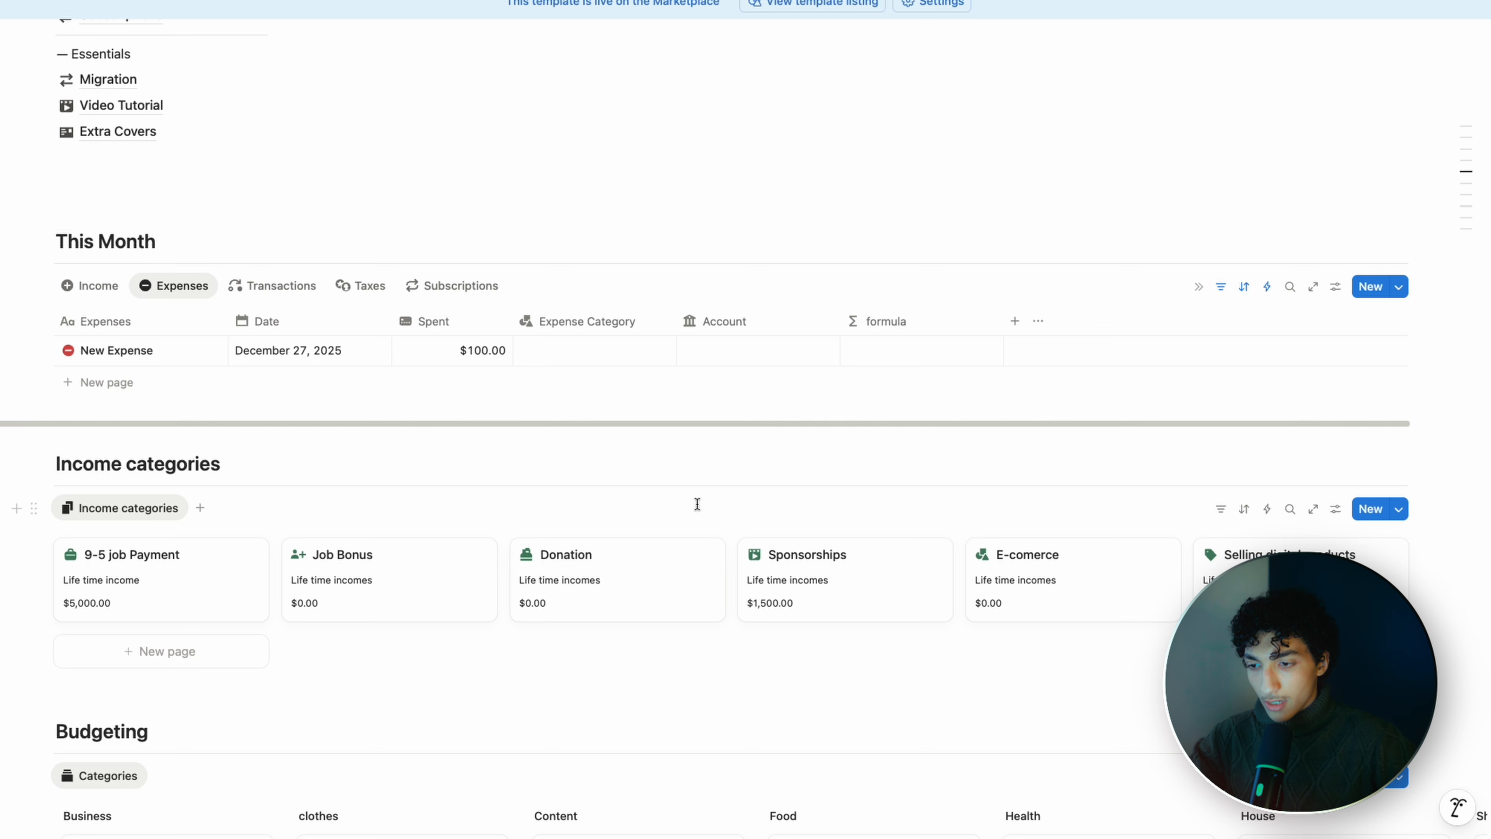
Step: Open the New Expense page to check its properties, including the hidden Finance Profile relation, then collapse them and close the page
{"action": "scroll", "coordinate": [527, 449], "scroll_direction": "up", "scroll_amount": 5}
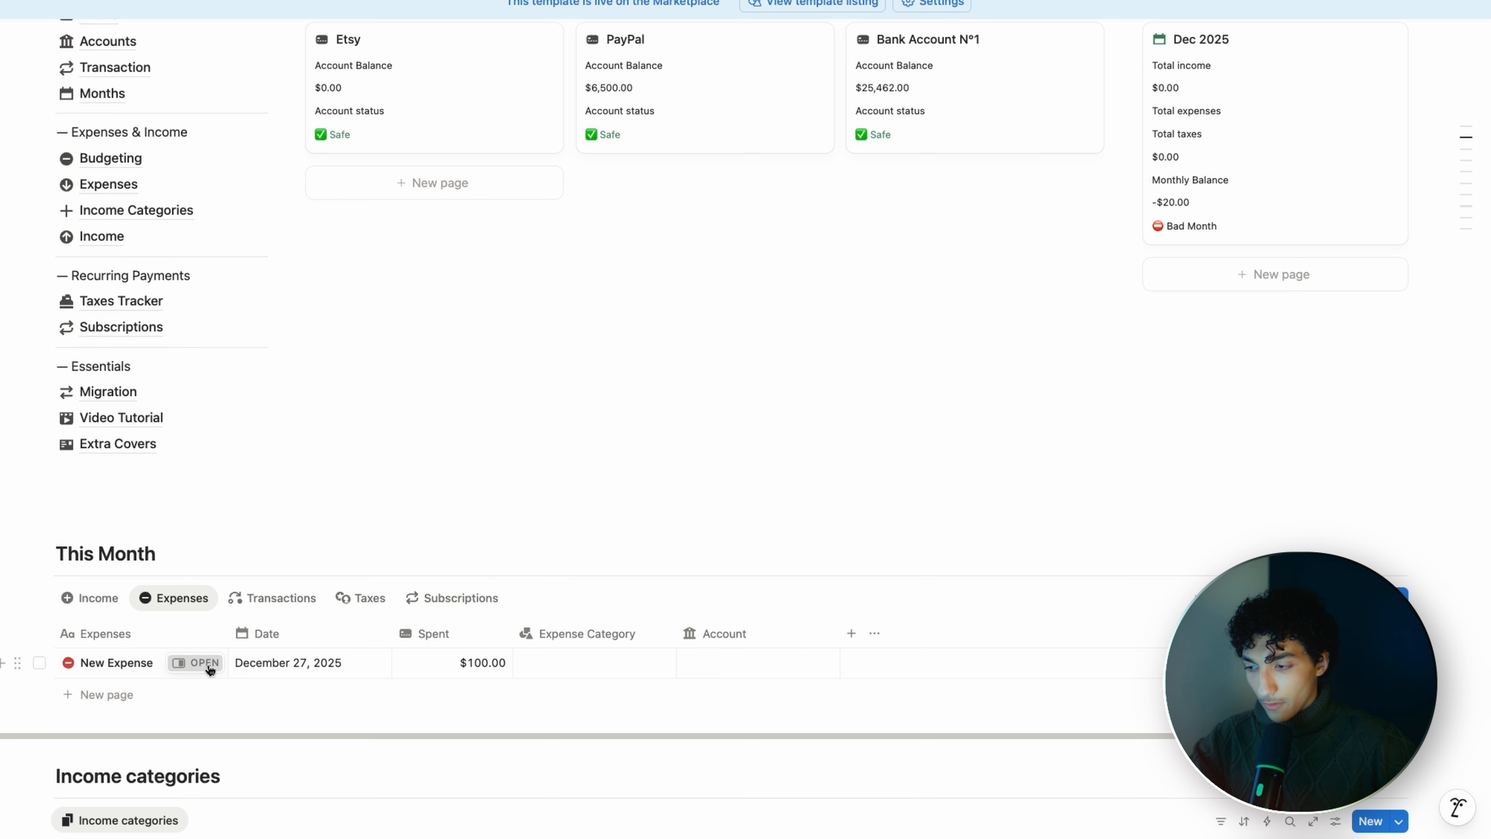
{"action": "left_click", "coordinate": [203, 663]}
{"action": "left_click", "coordinate": [922, 261]}
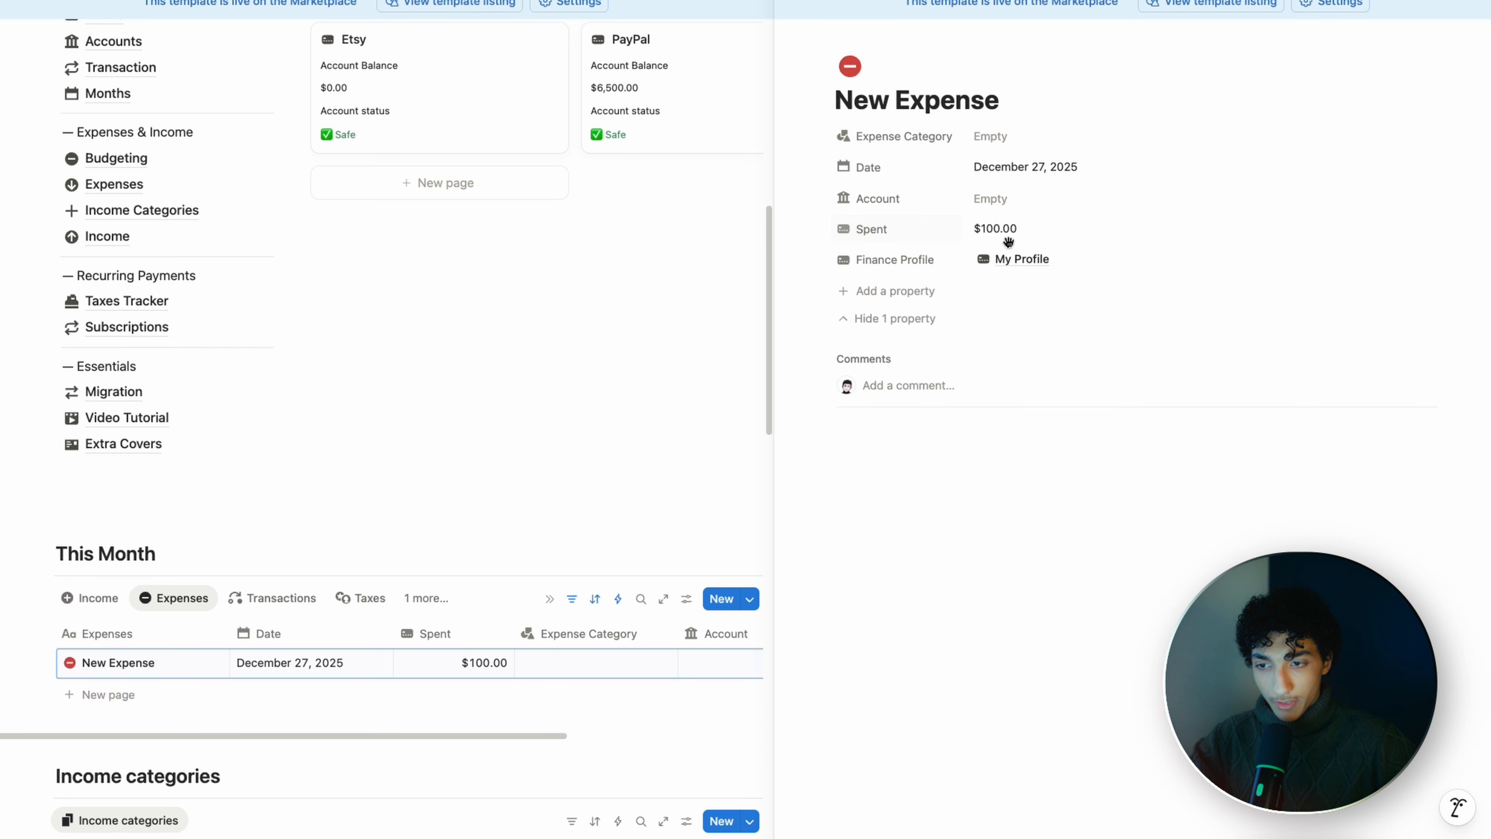
{"action": "left_click", "coordinate": [932, 326]}
{"action": "left_click", "coordinate": [673, 197]}
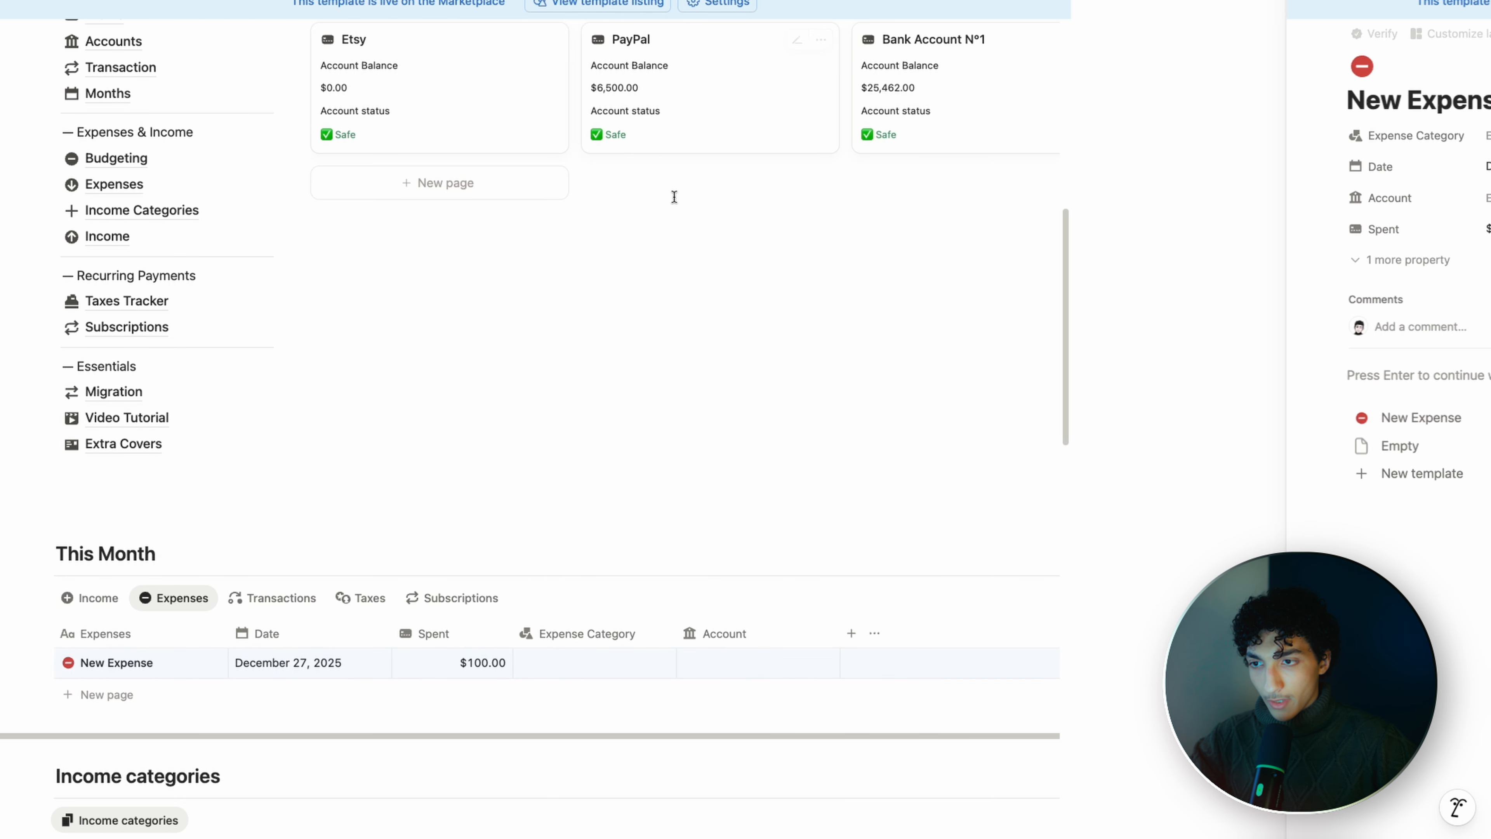
Step: Open the Dec 2025 page from Monthly Status and move the Total Expenses property above Total Income
{"action": "scroll", "coordinate": [978, 244], "scroll_direction": "up", "scroll_amount": 1}
{"action": "scroll", "coordinate": [979, 244], "scroll_direction": "up", "scroll_amount": 1}
{"action": "left_click", "coordinate": [1329, 220]}
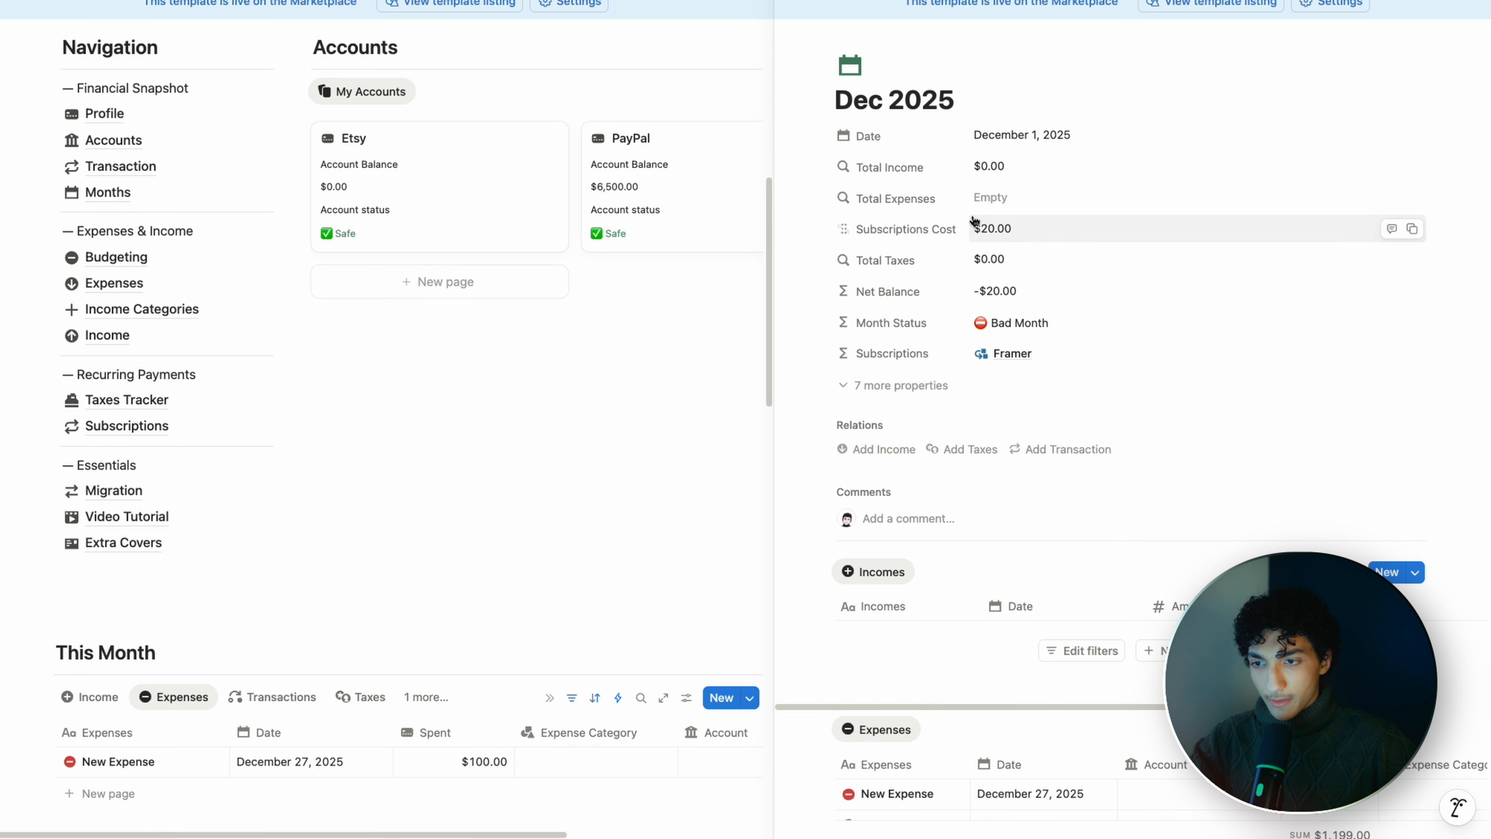
{"action": "left_click_drag", "start_coordinate": [939, 195], "coordinate": [933, 162]}
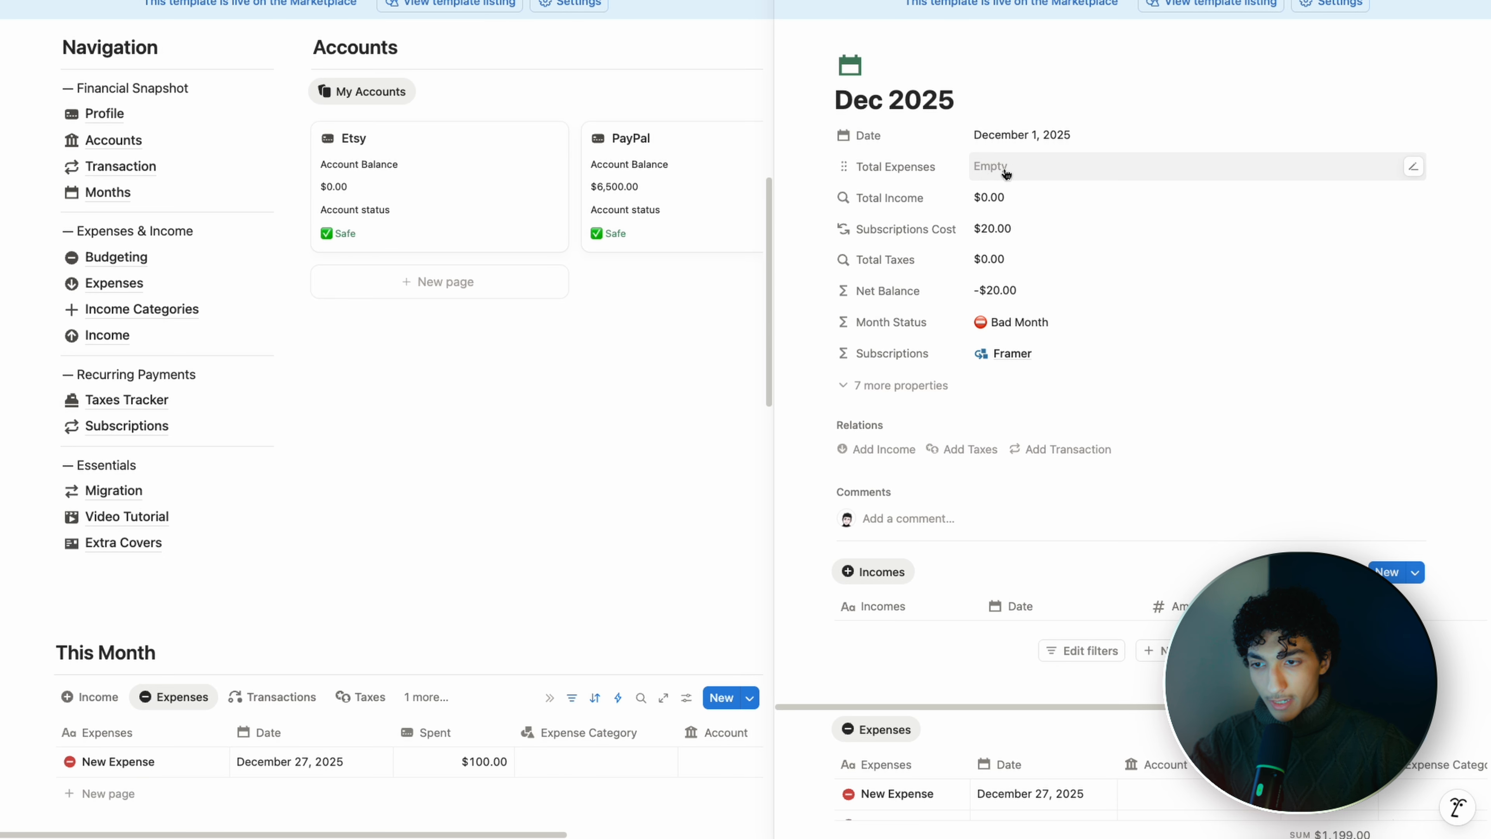
Step: Change the type of the Total Expenses property on the Dec 2025 page to Formula
{"action": "left_click", "coordinate": [1005, 172]}
{"action": "left_click", "coordinate": [937, 165]}
{"action": "left_click", "coordinate": [916, 170]}
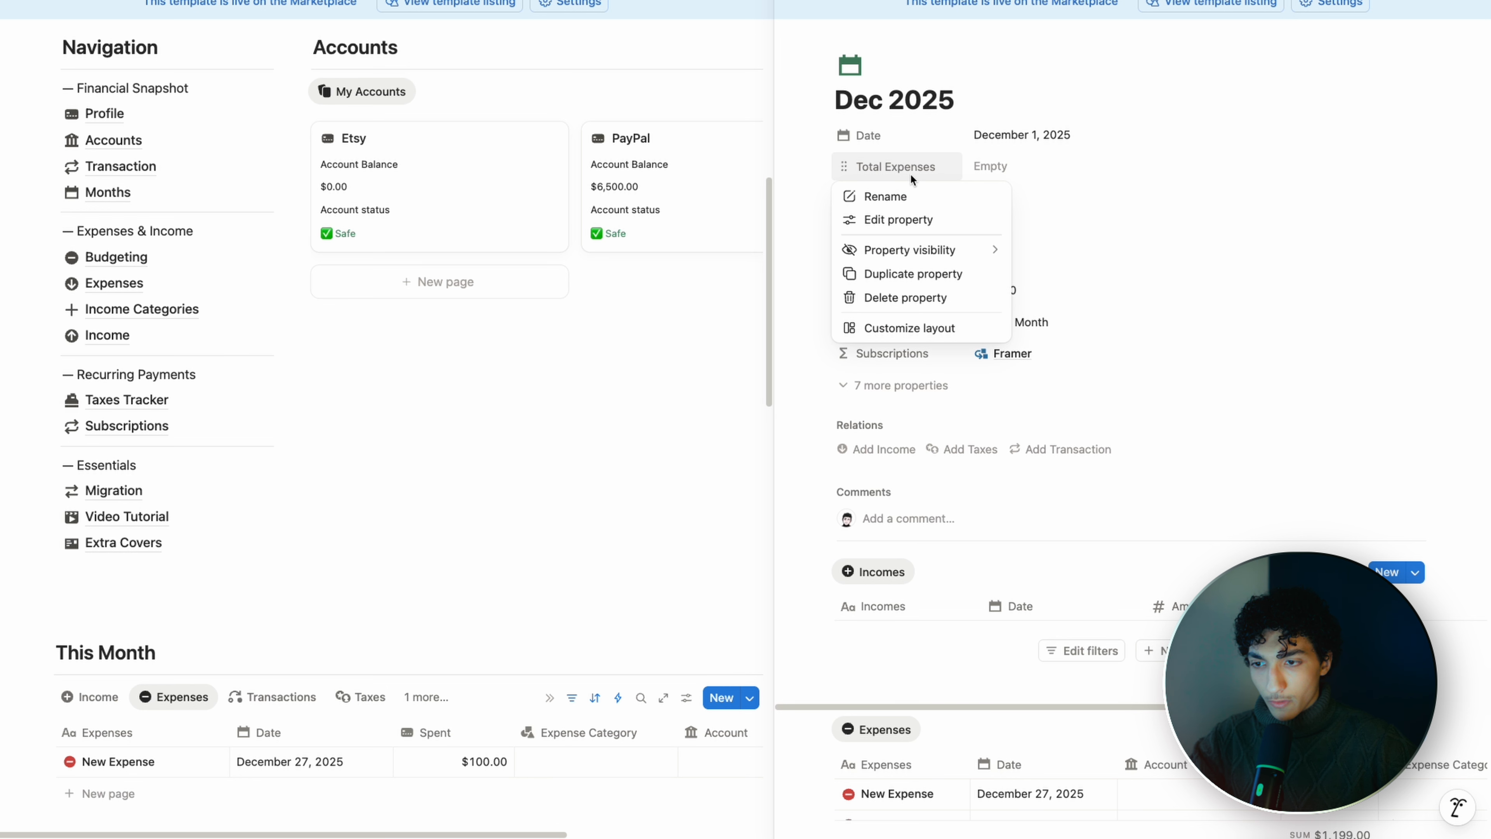
{"action": "left_click", "coordinate": [939, 219]}
{"action": "left_click", "coordinate": [982, 177]}
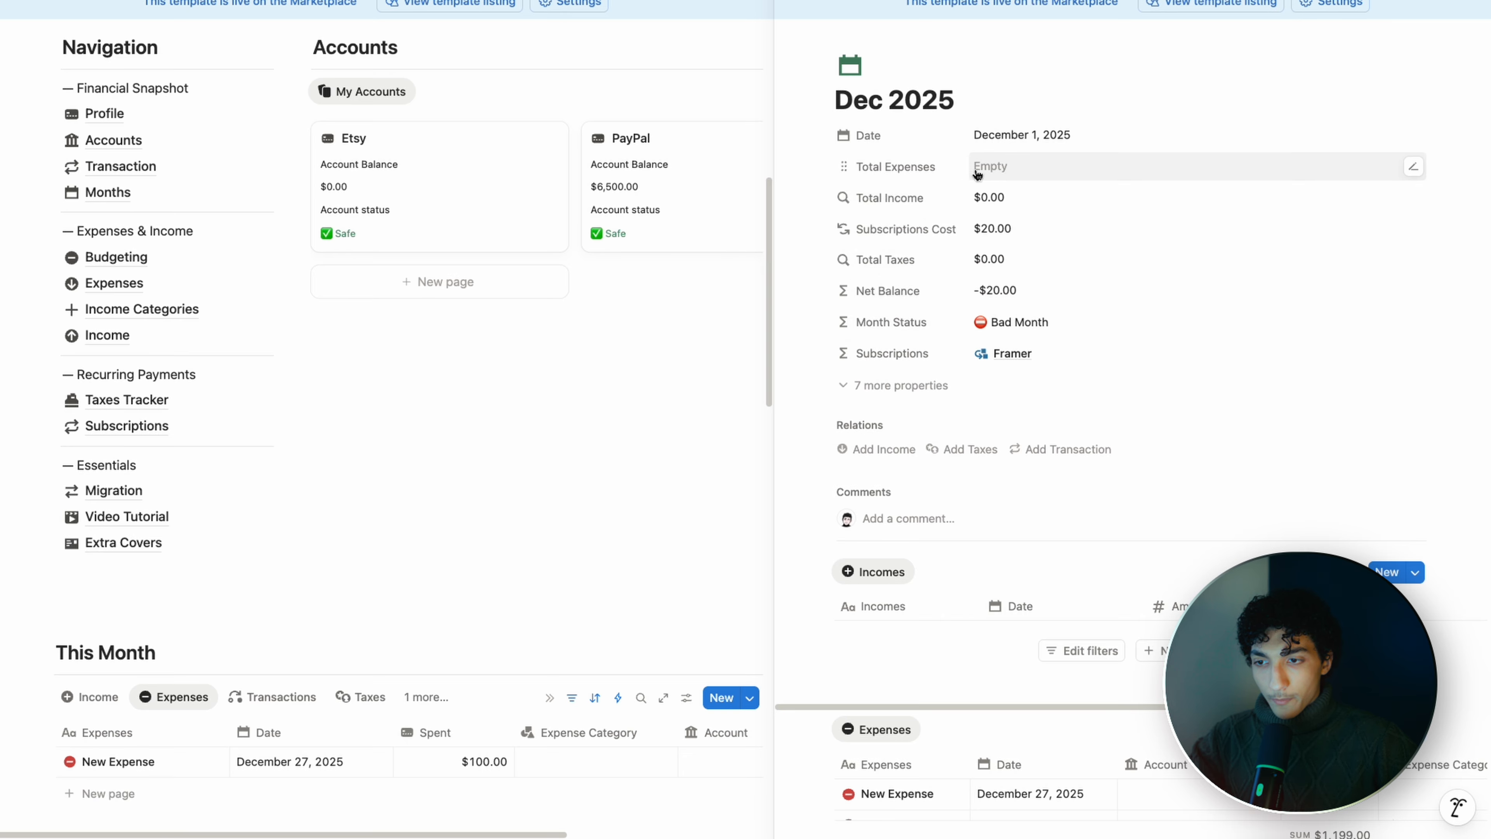
{"action": "left_click", "coordinate": [952, 167]}
{"action": "left_click", "coordinate": [948, 219]}
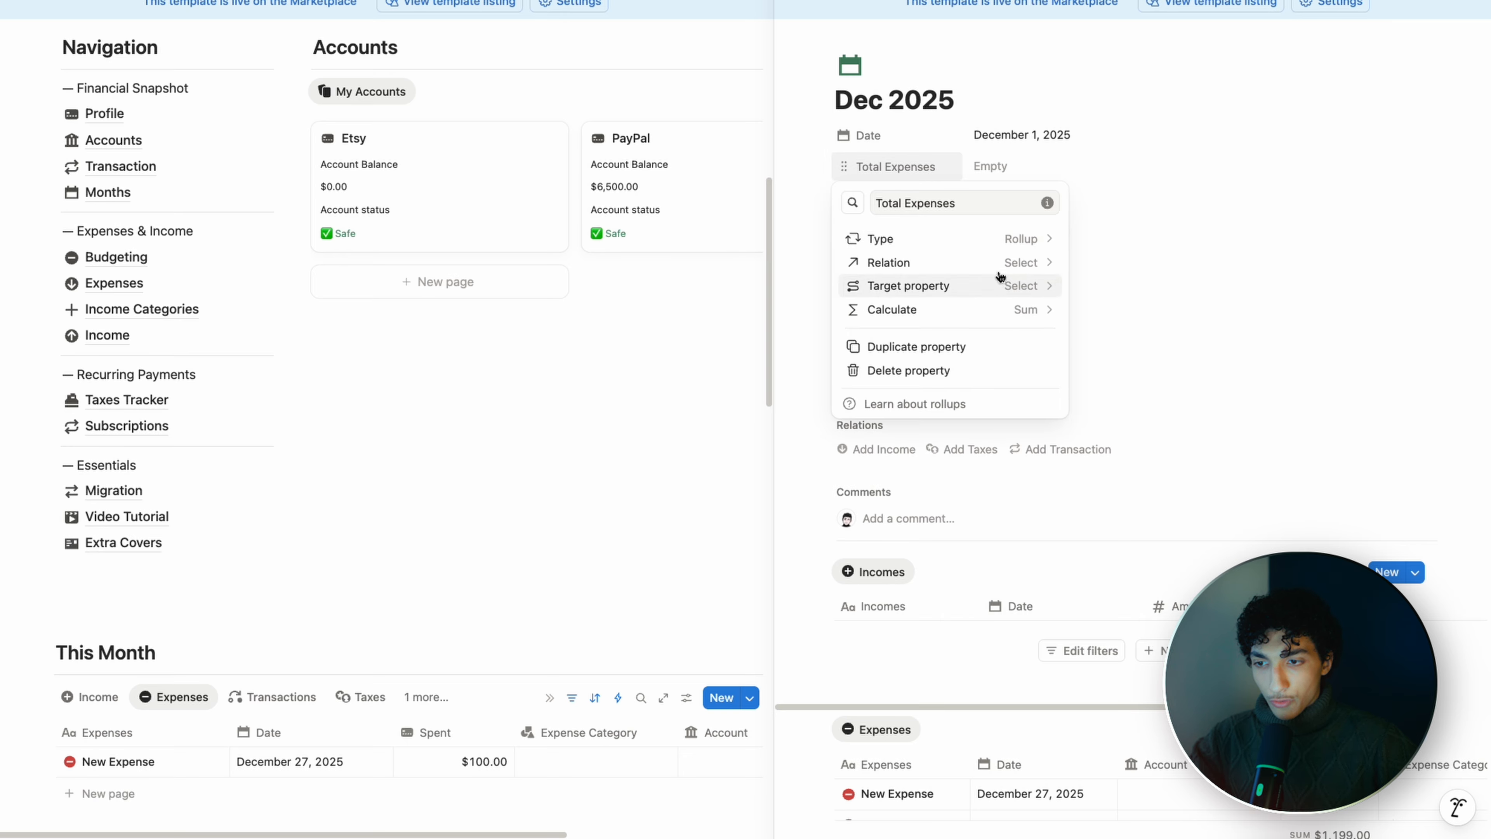
{"action": "left_click", "coordinate": [998, 241]}
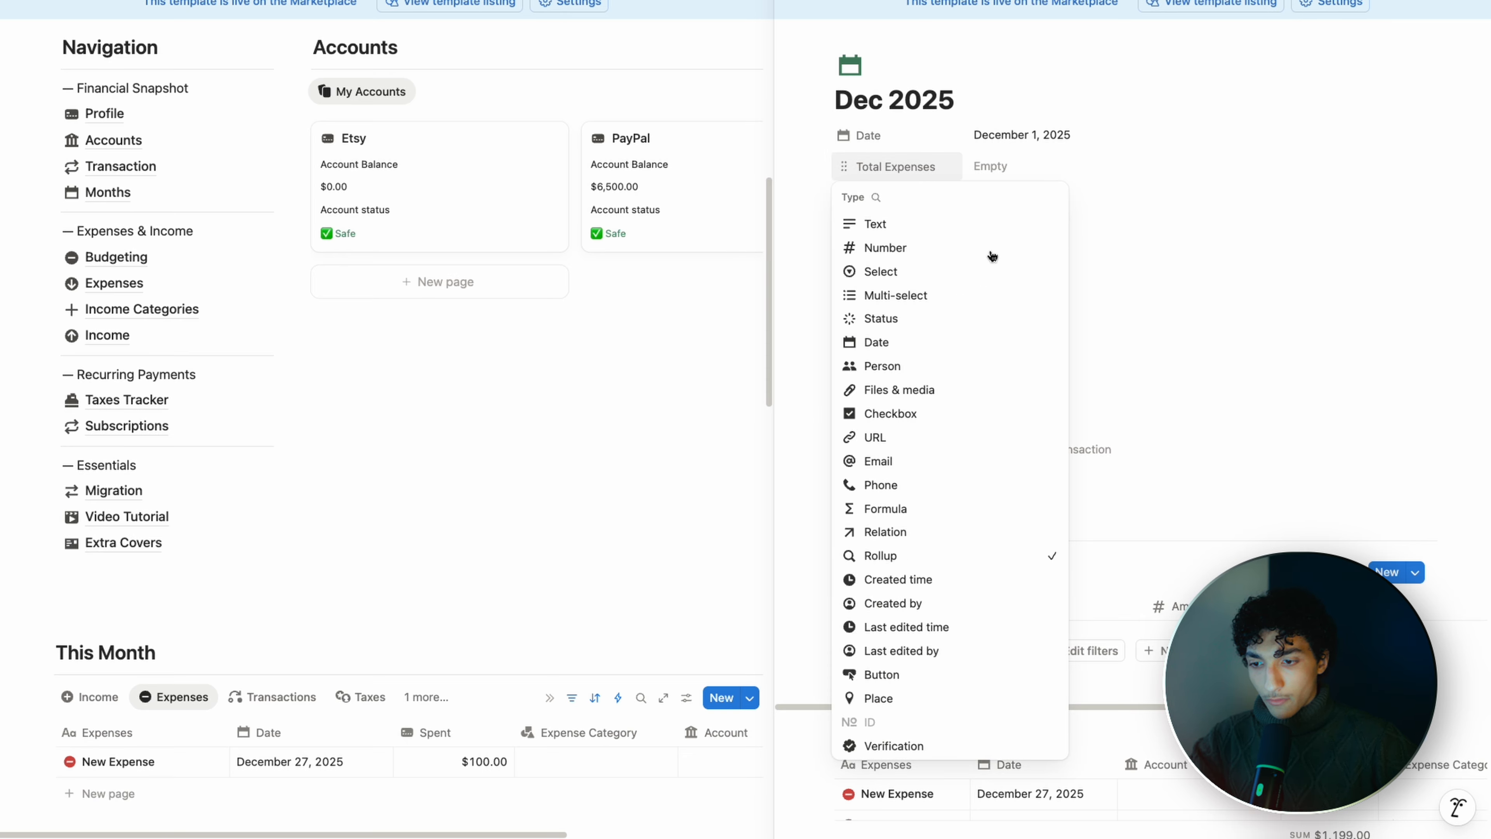
{"action": "type", "text": "formula"}
{"action": "key", "text": "Return"}
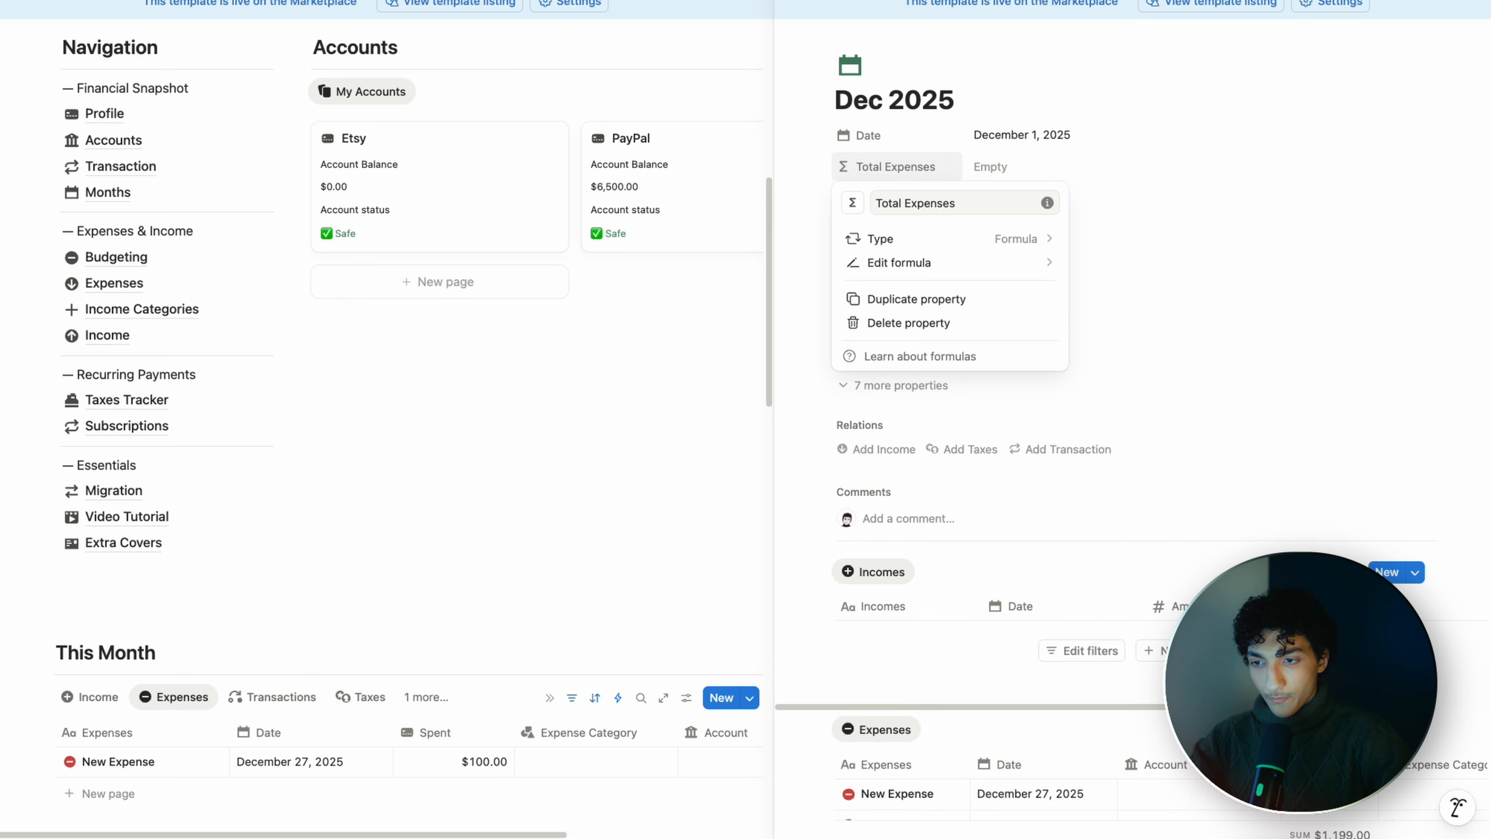
Step: Set the Total Expenses formula to Finance Profile.first().Expenses and close the formula editor
{"action": "left_click", "coordinate": [990, 260]}
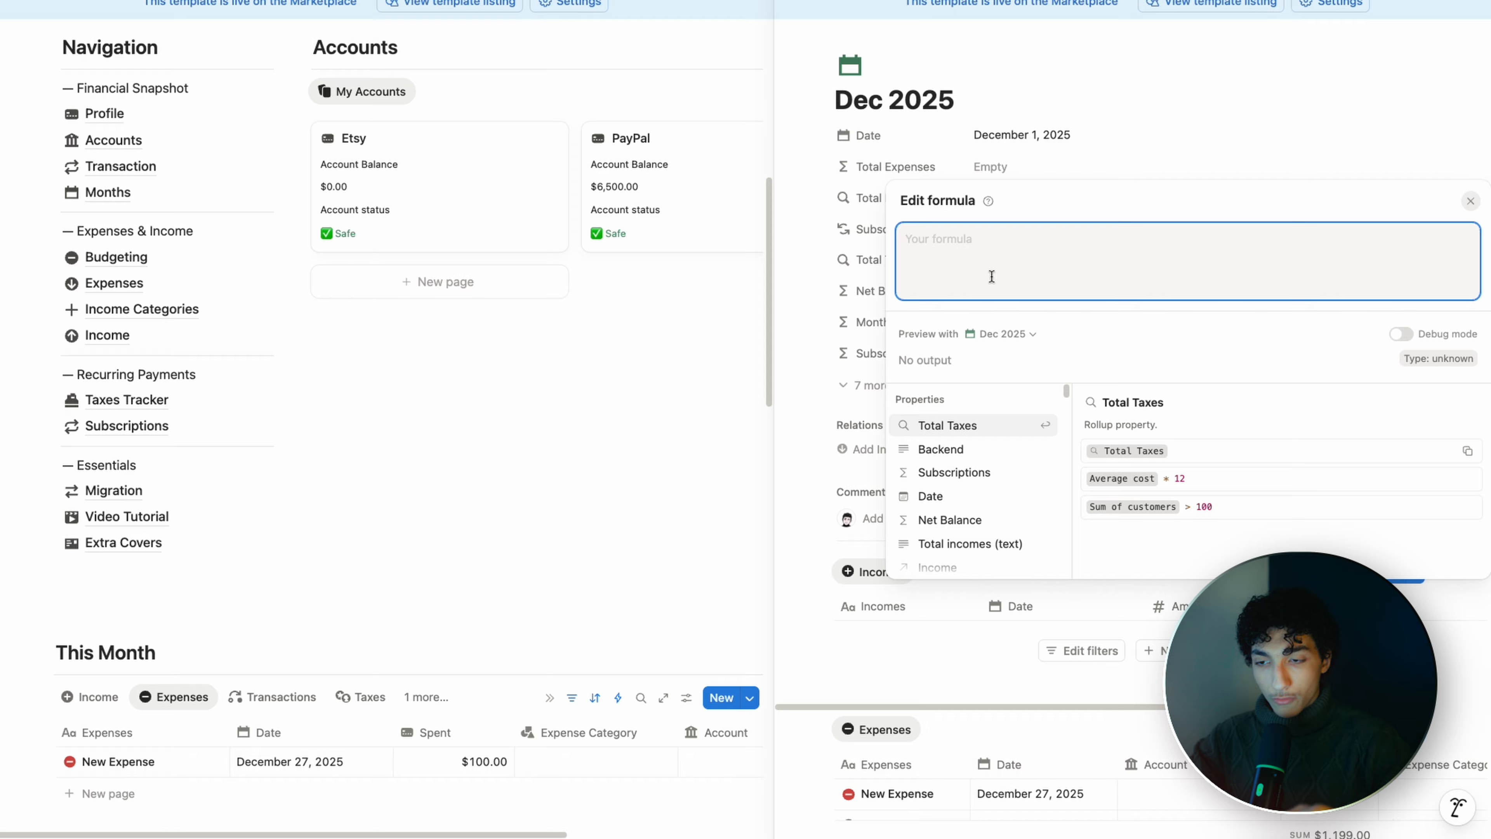
{"action": "type", "text": "fin"}
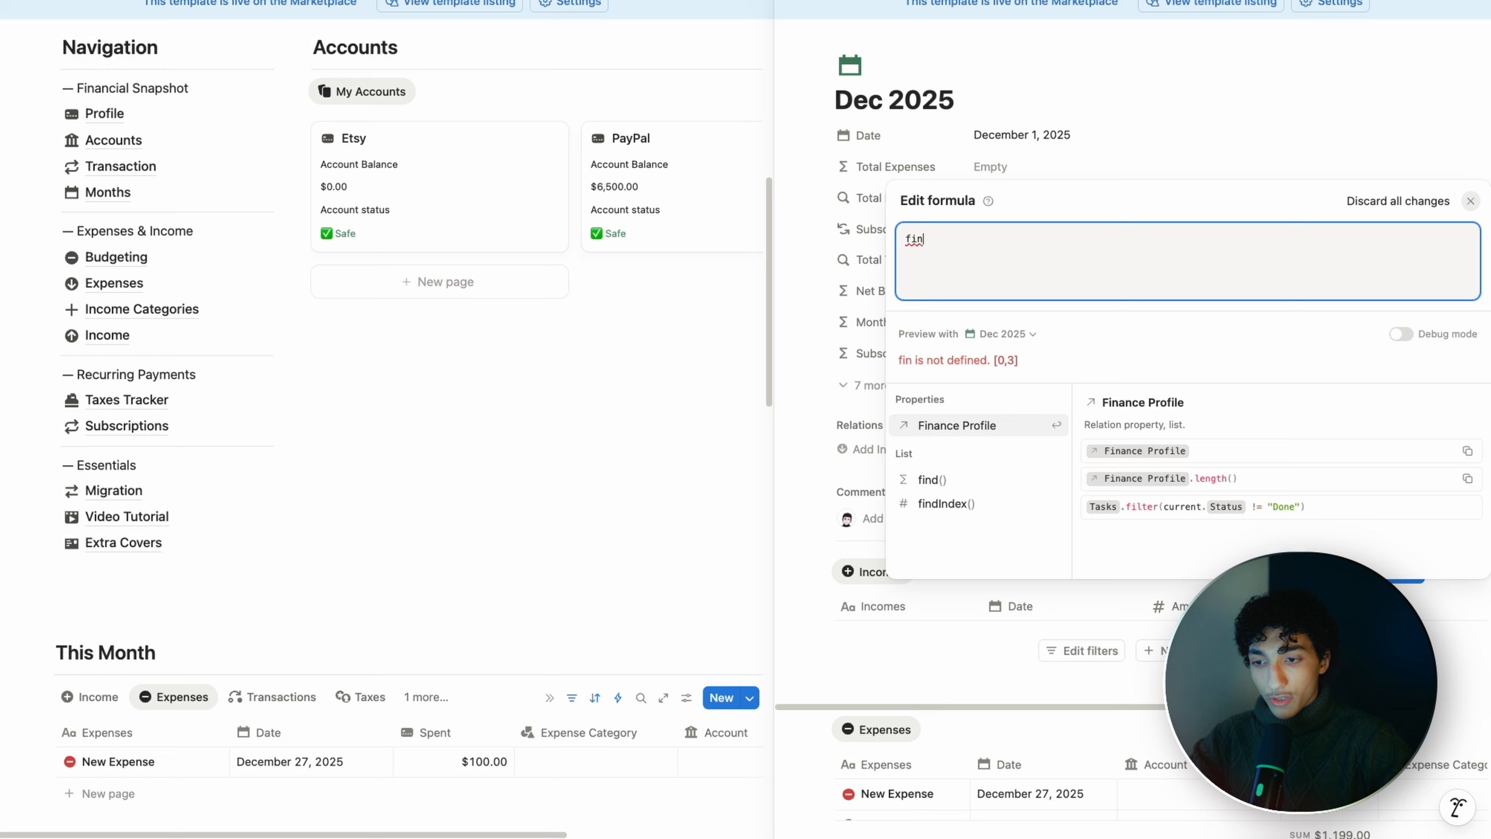
{"action": "key", "text": "Return"}
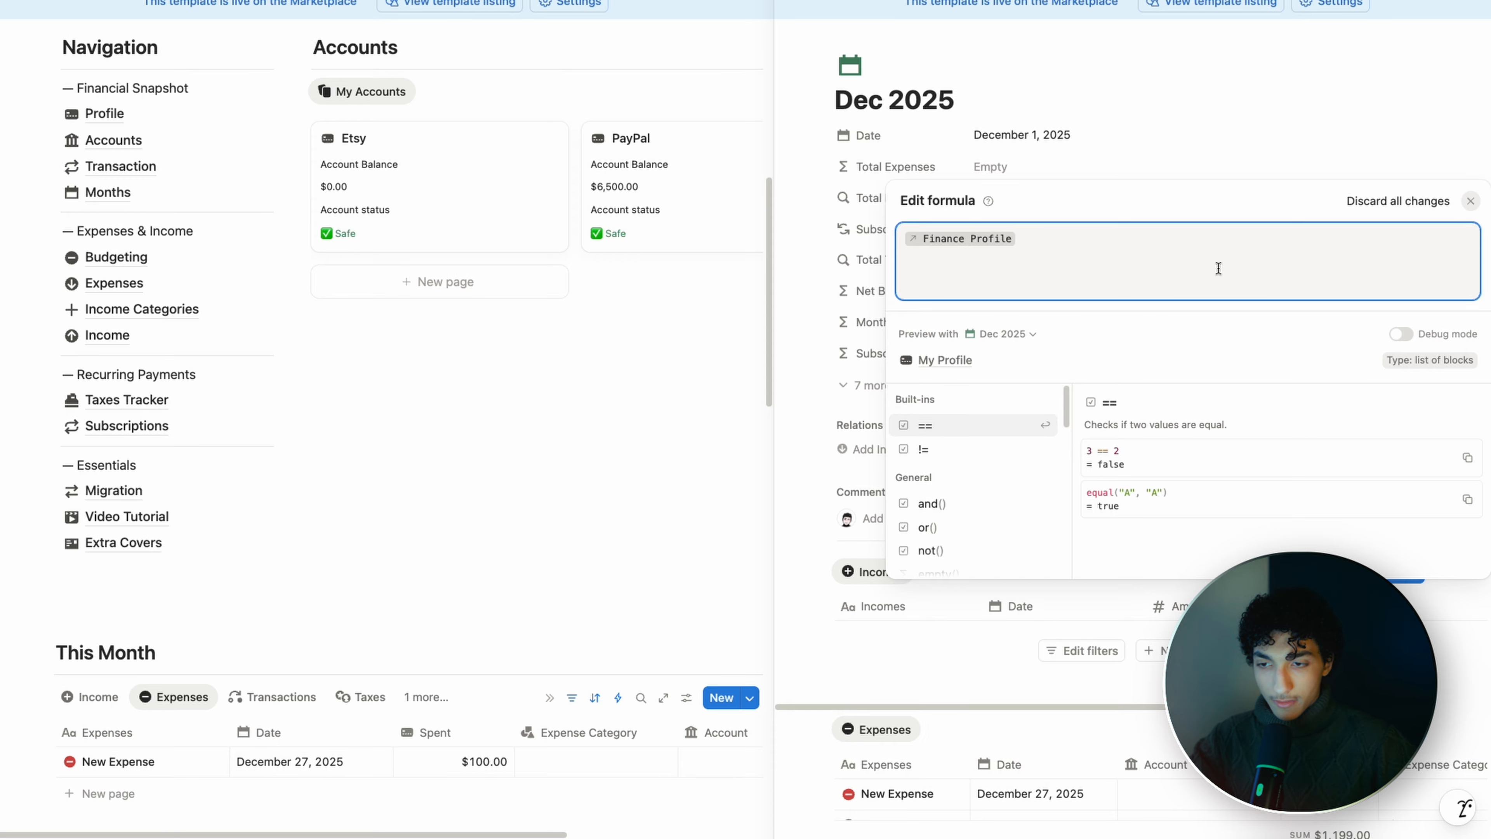
{"action": "type", "text": "."}
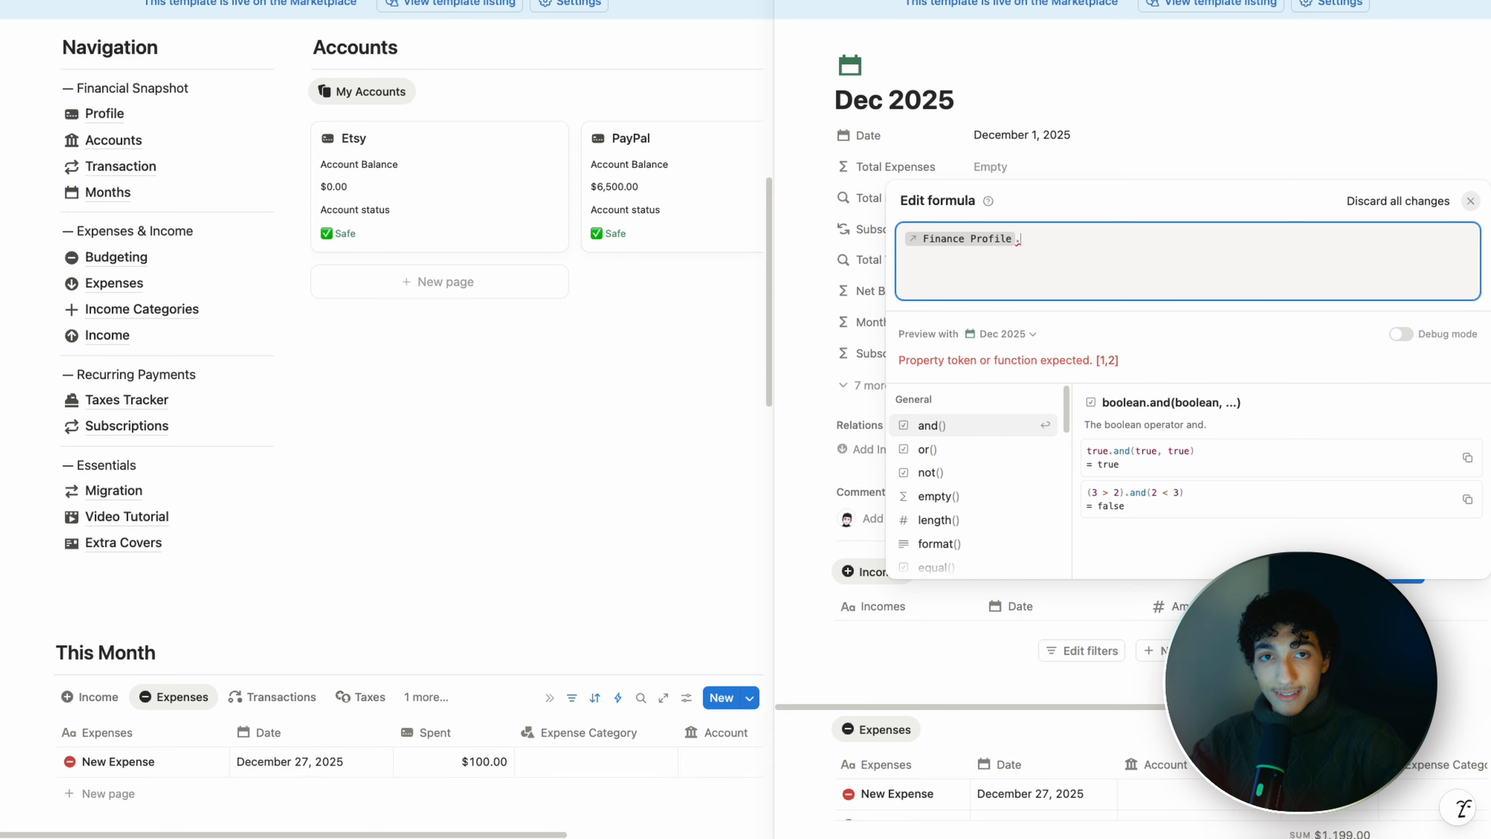
{"action": "type", "text": "fir"}
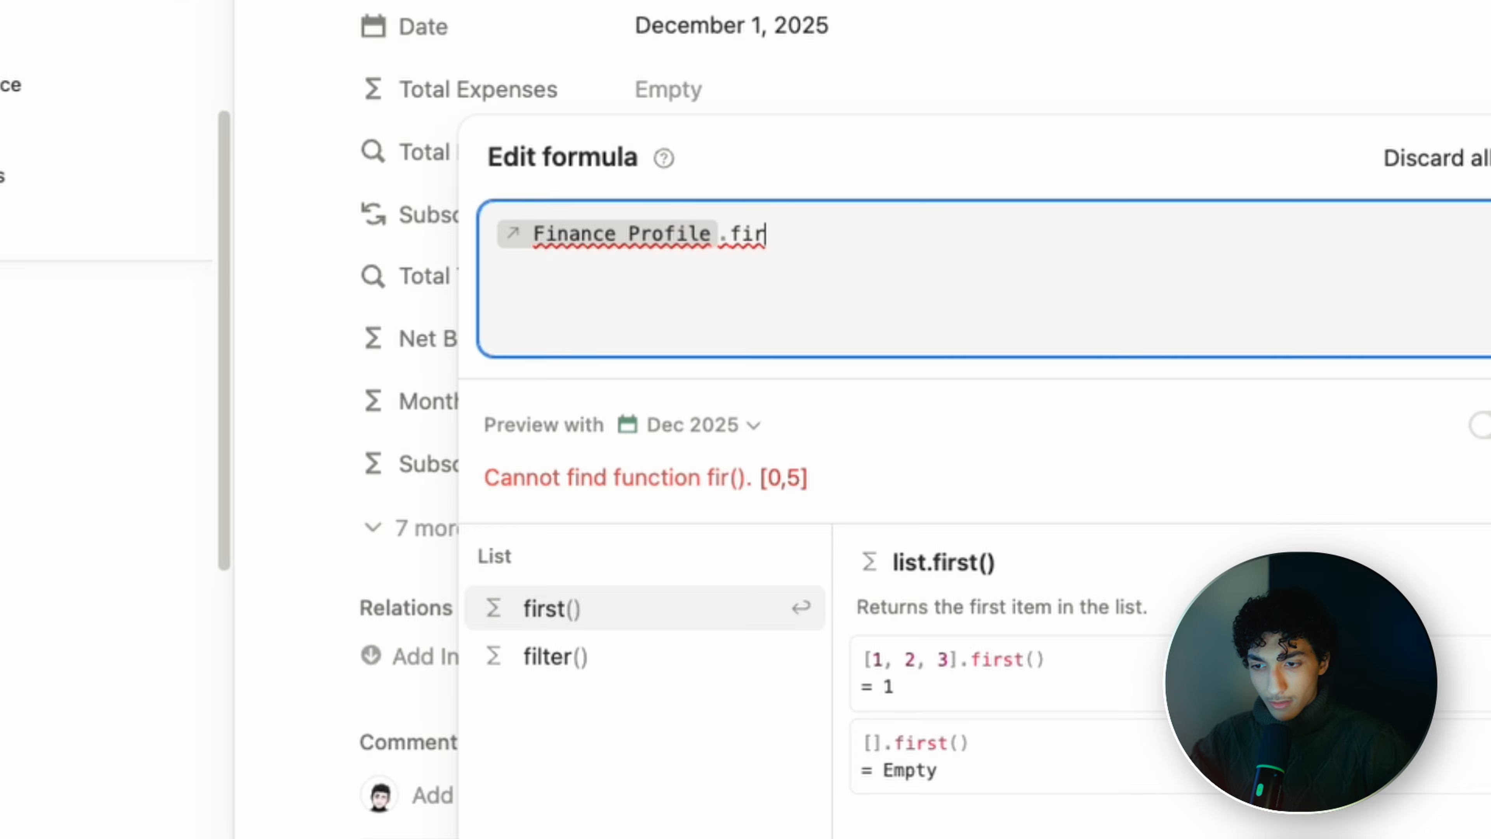
{"action": "key", "text": "Return"}
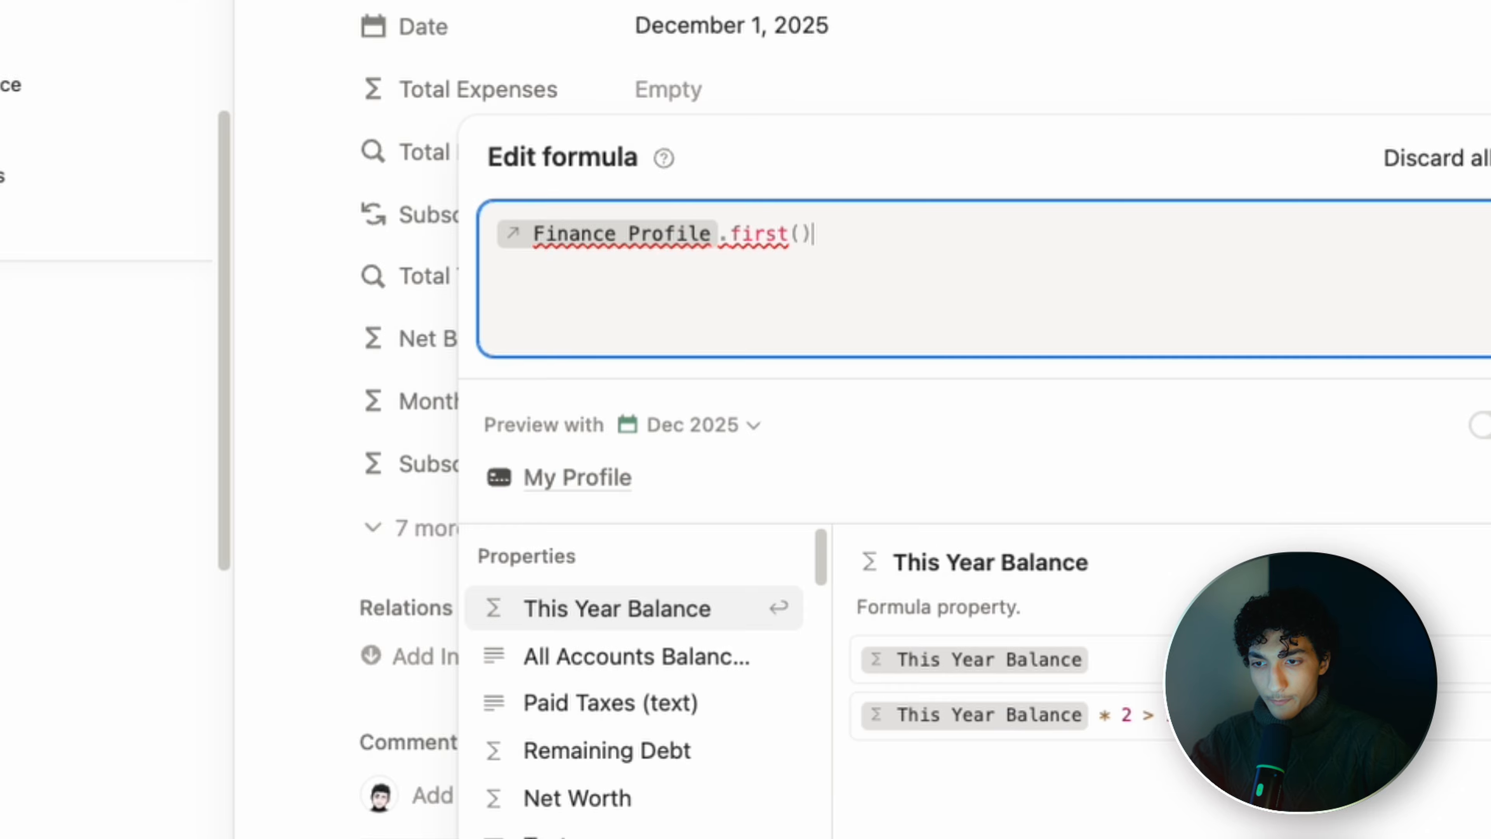
{"action": "type", "text": "."}
{"action": "type", "text": "exp"}
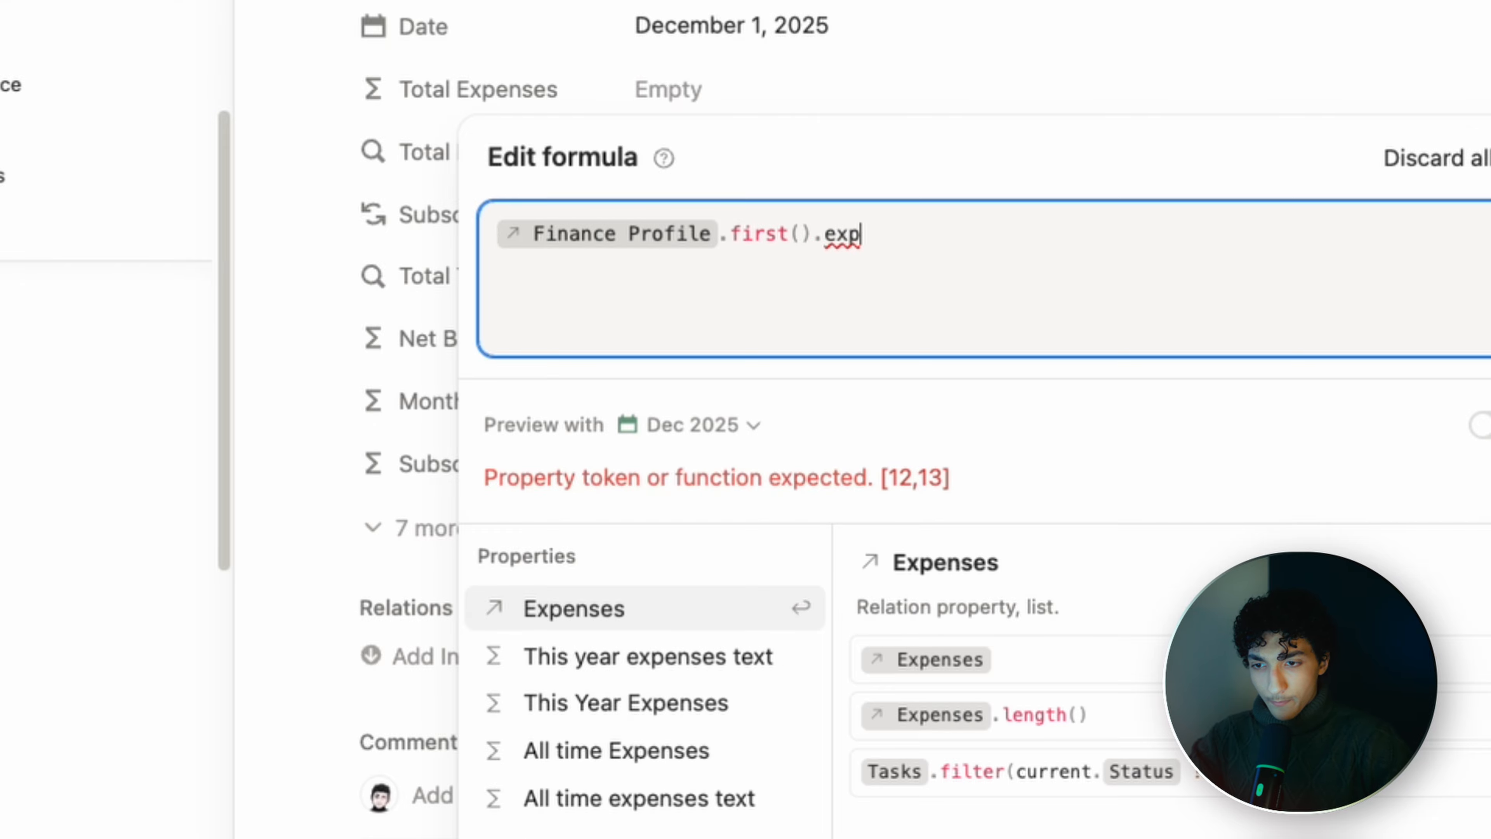
{"action": "key", "text": "Return"}
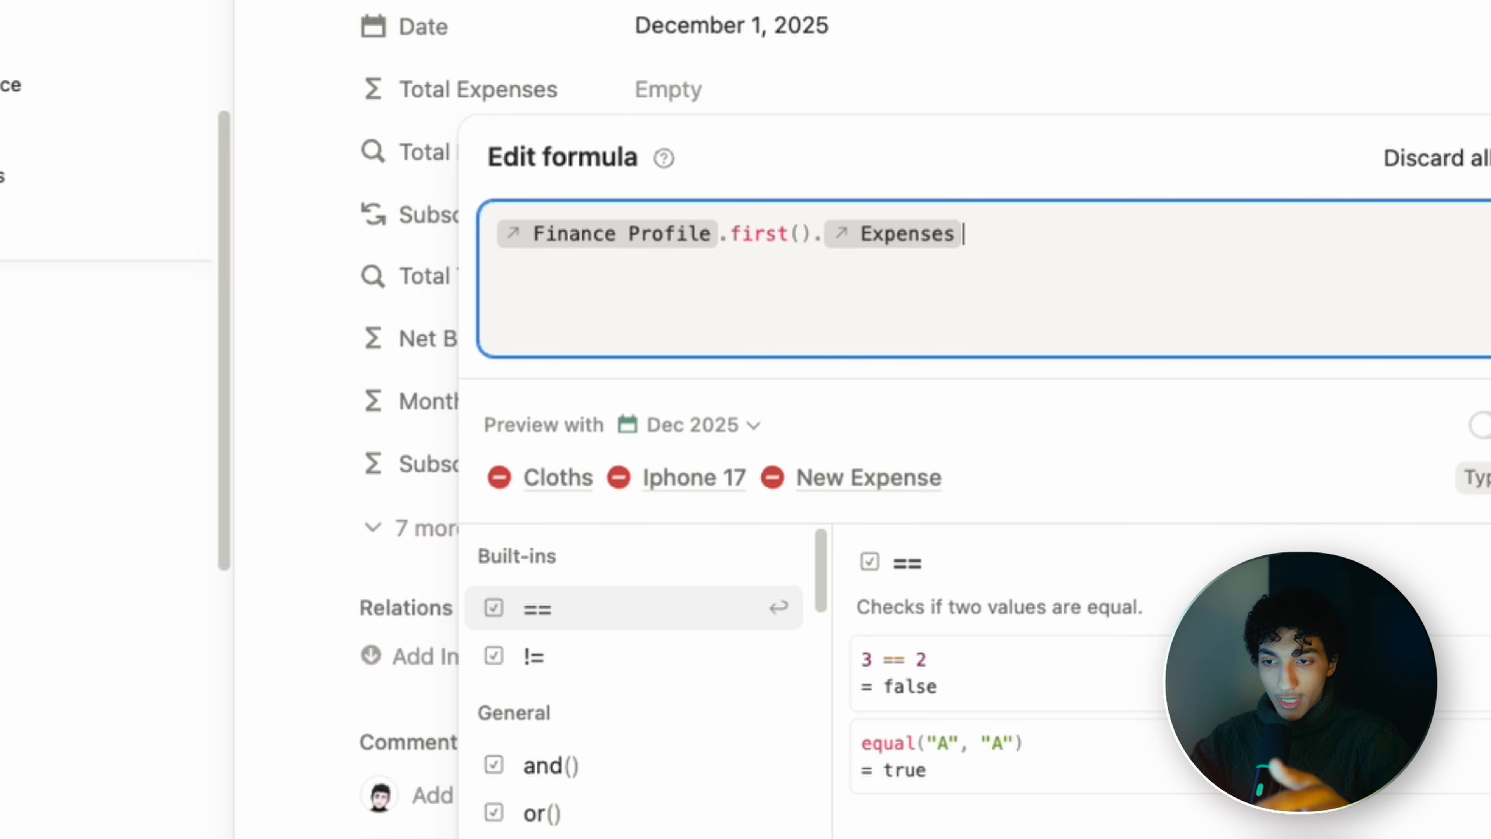
{"action": "left_click", "coordinate": [769, 46]}
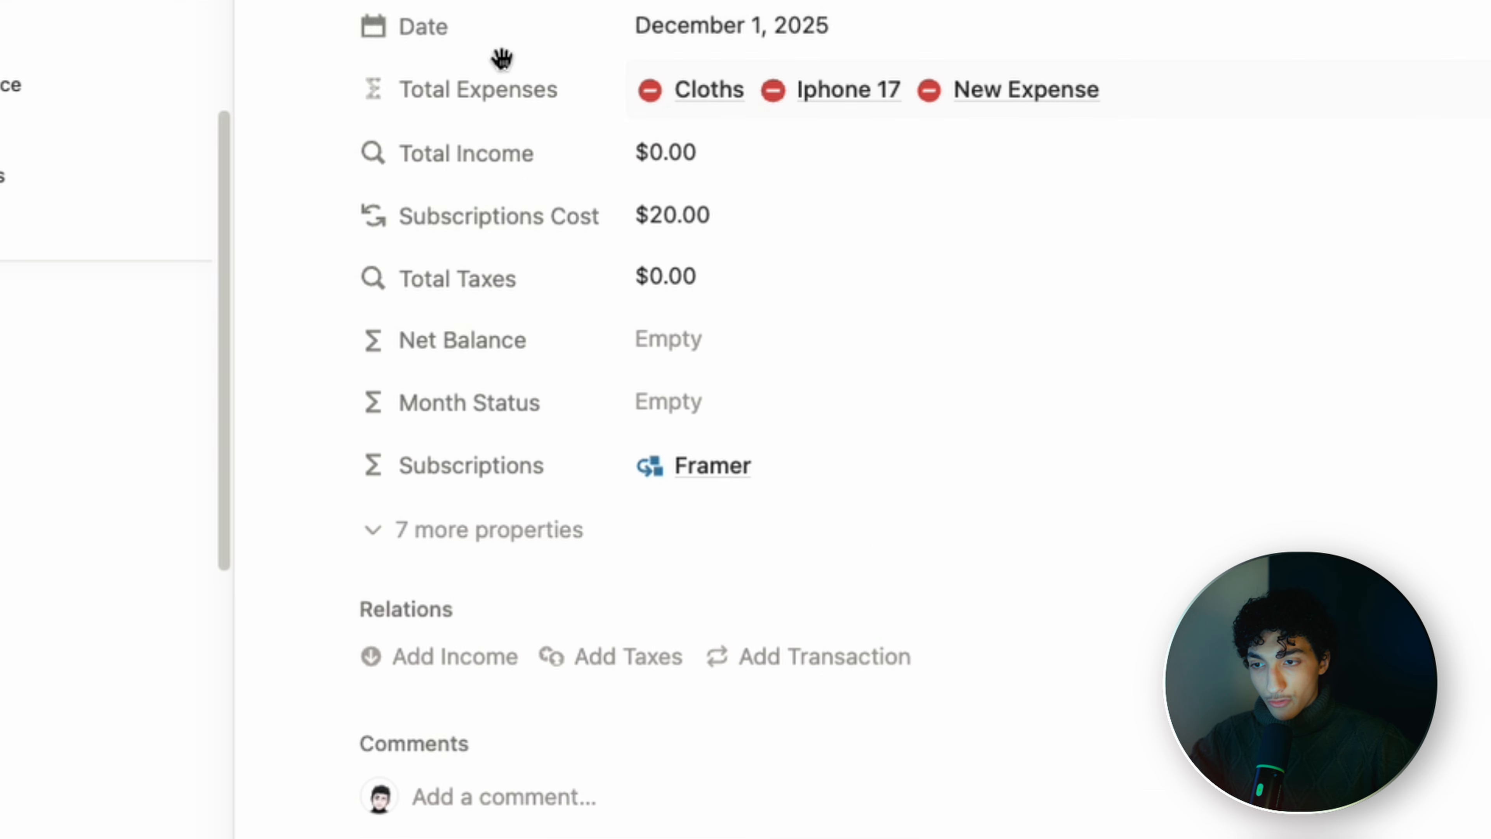
Step: Rename the Date property of the Dec 2025 page as Created Time
{"action": "scroll", "coordinate": [112, 412], "scroll_direction": "down", "scroll_amount": 6}
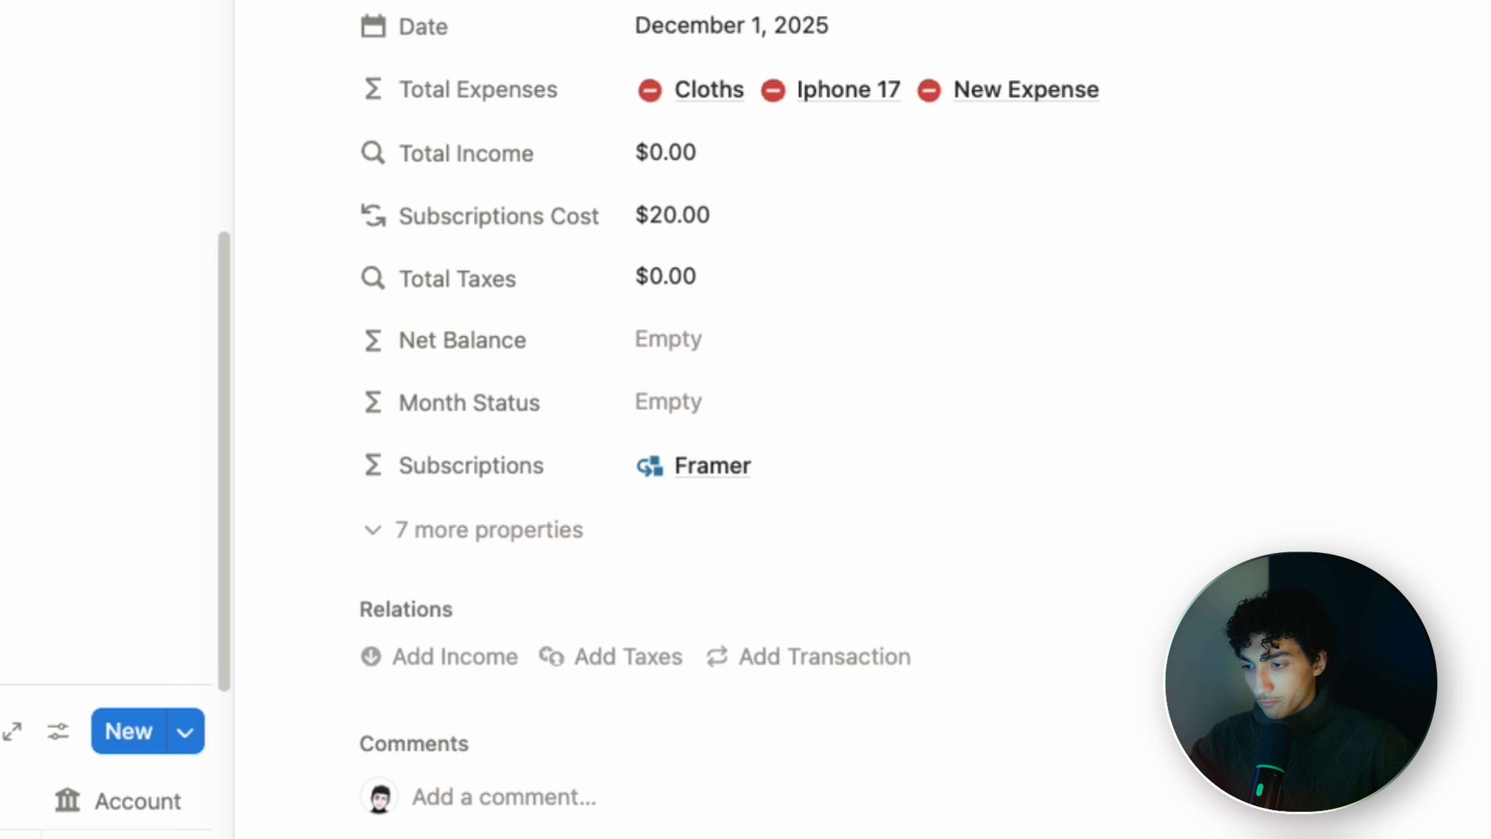
{"action": "left_click", "coordinate": [446, 26]}
{"action": "type", "text": "Created Time"}
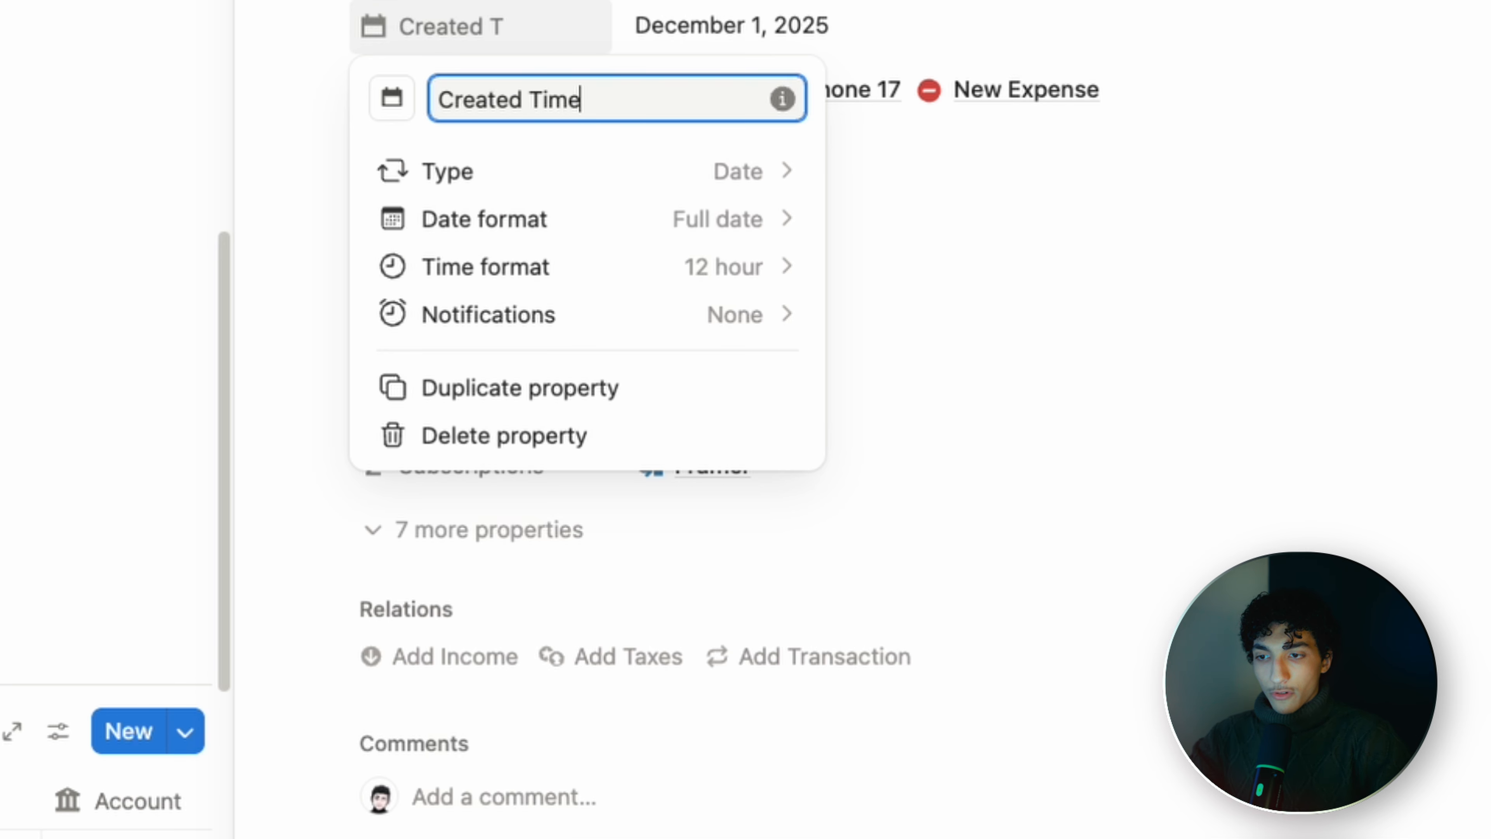
{"action": "key", "text": "Return"}
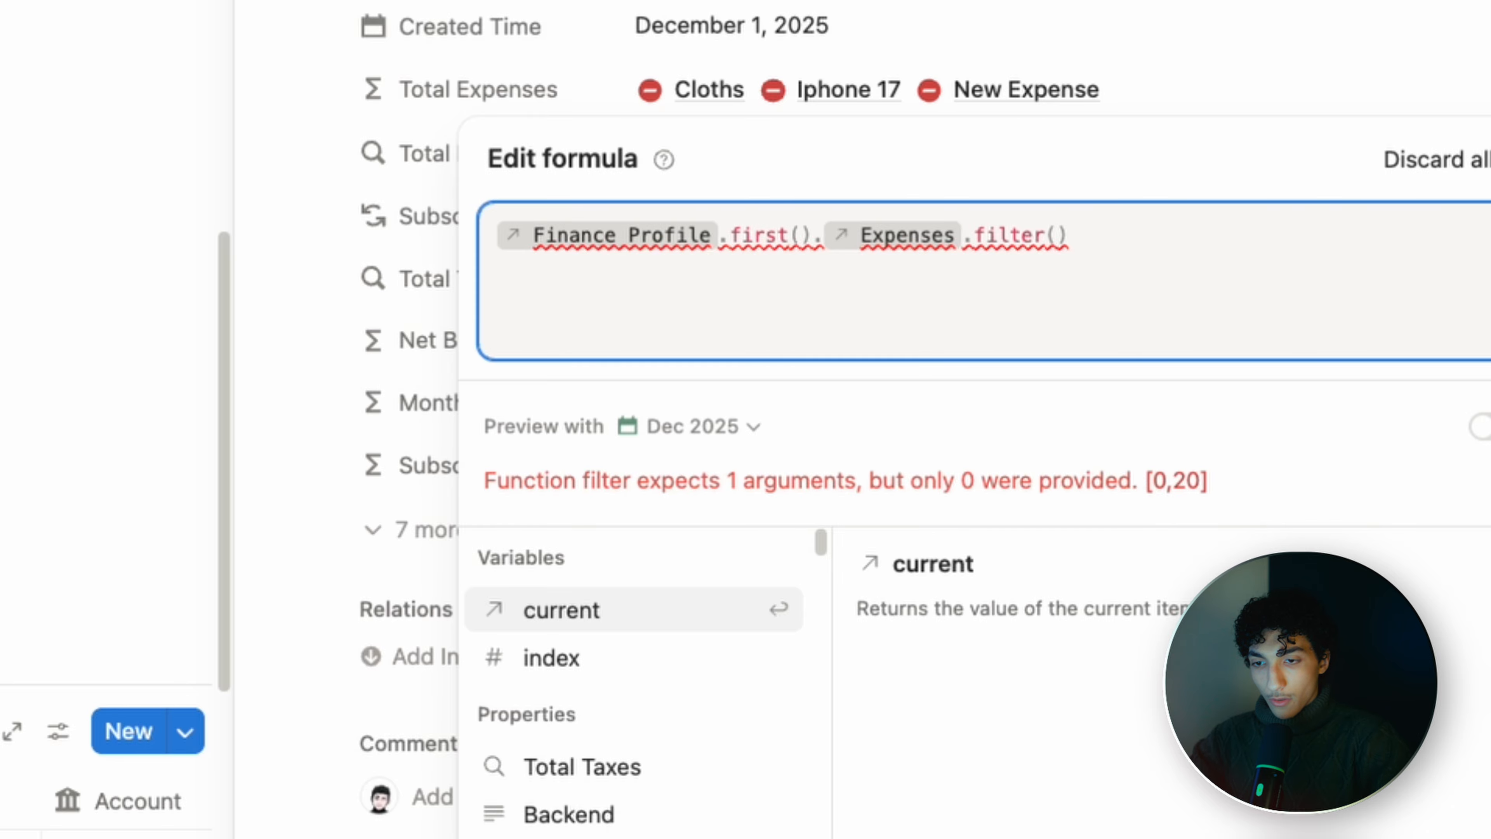
Step: Write formatDate(current.Date,"MMMM Y") as the condition inside the filter on Expenses in the Total Expenses formula
{"action": "type", "text": "form"}
{"action": "key", "text": "Down"}
{"action": "key", "text": "Down"}
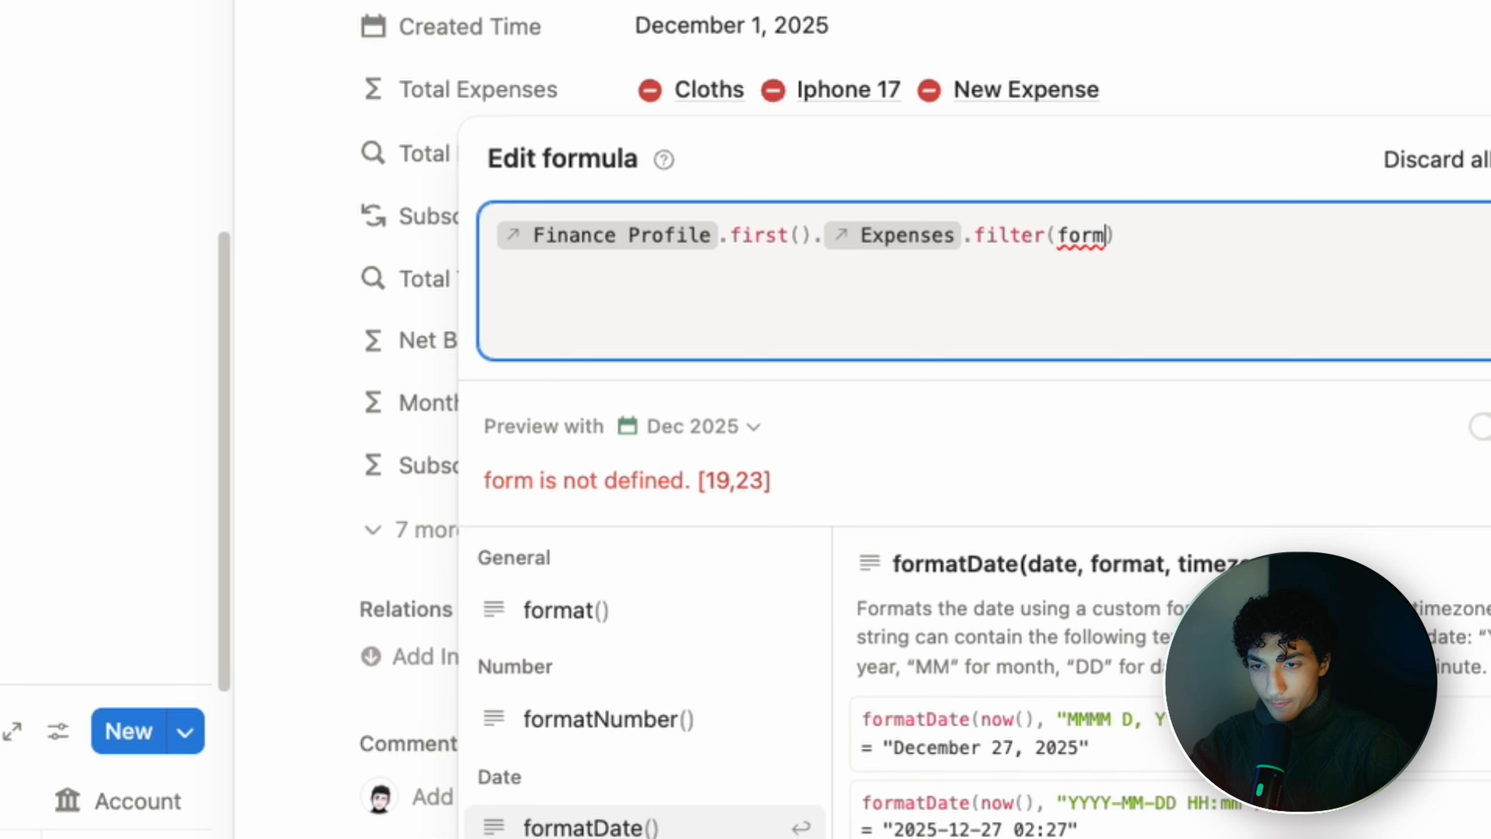
{"action": "key", "text": "Return"}
{"action": "type", "text": "current."}
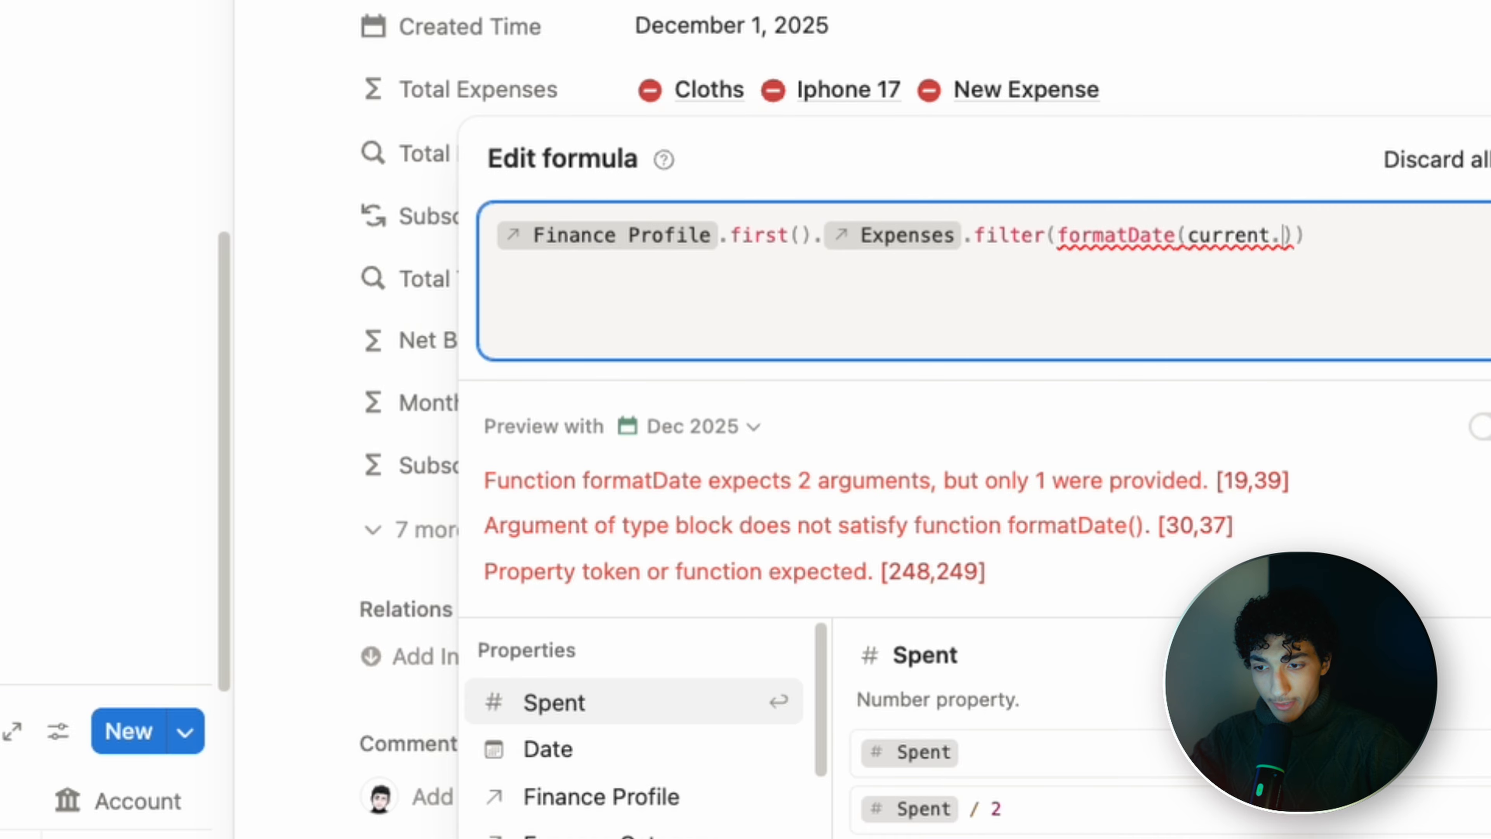
{"action": "key", "text": "Down"}
{"action": "key", "text": "Return"}
{"action": "type", "text": ",\""}
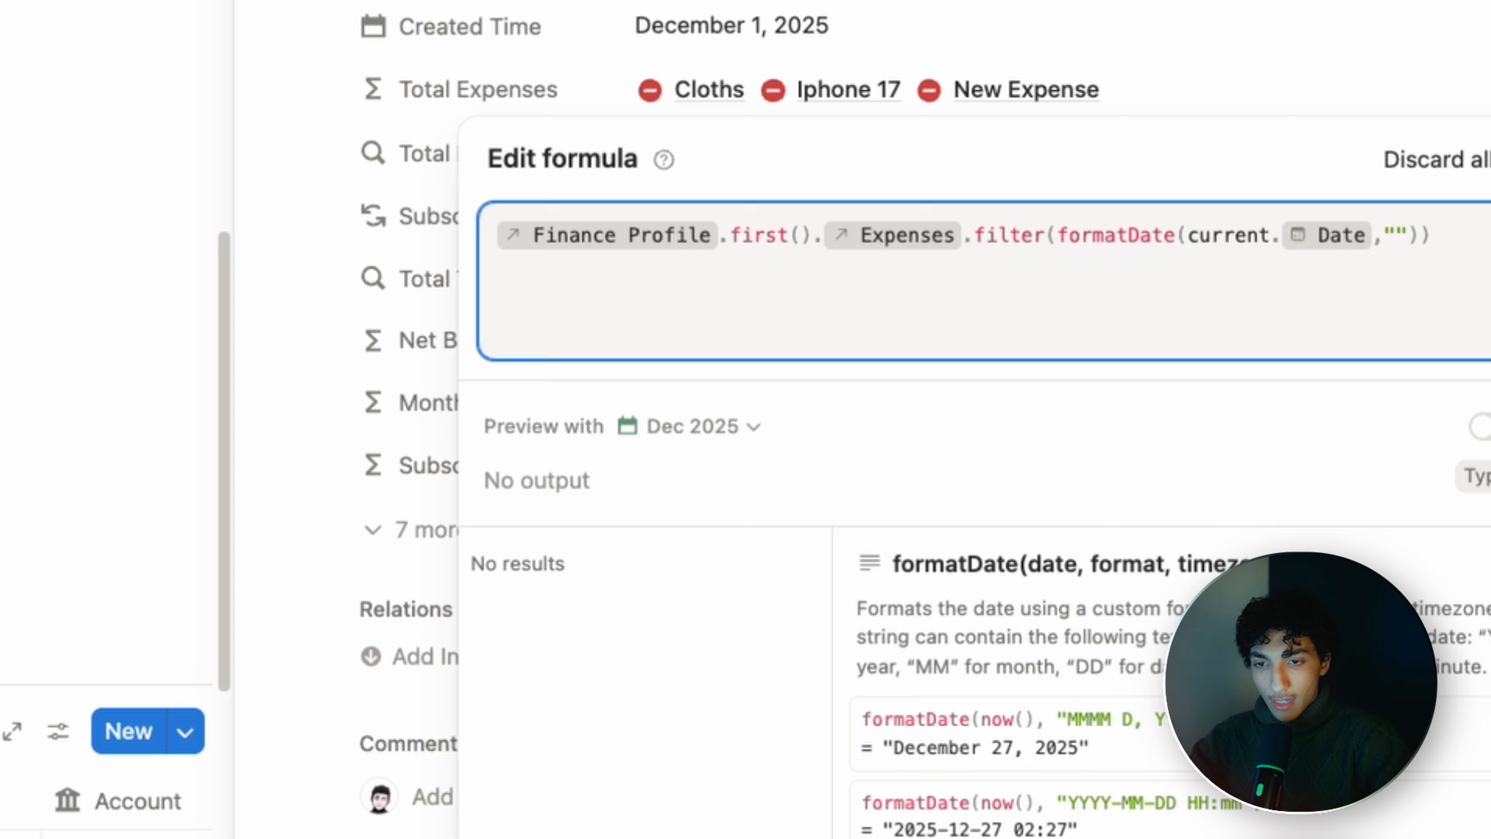
{"action": "type", "text": "MMMM Y"}
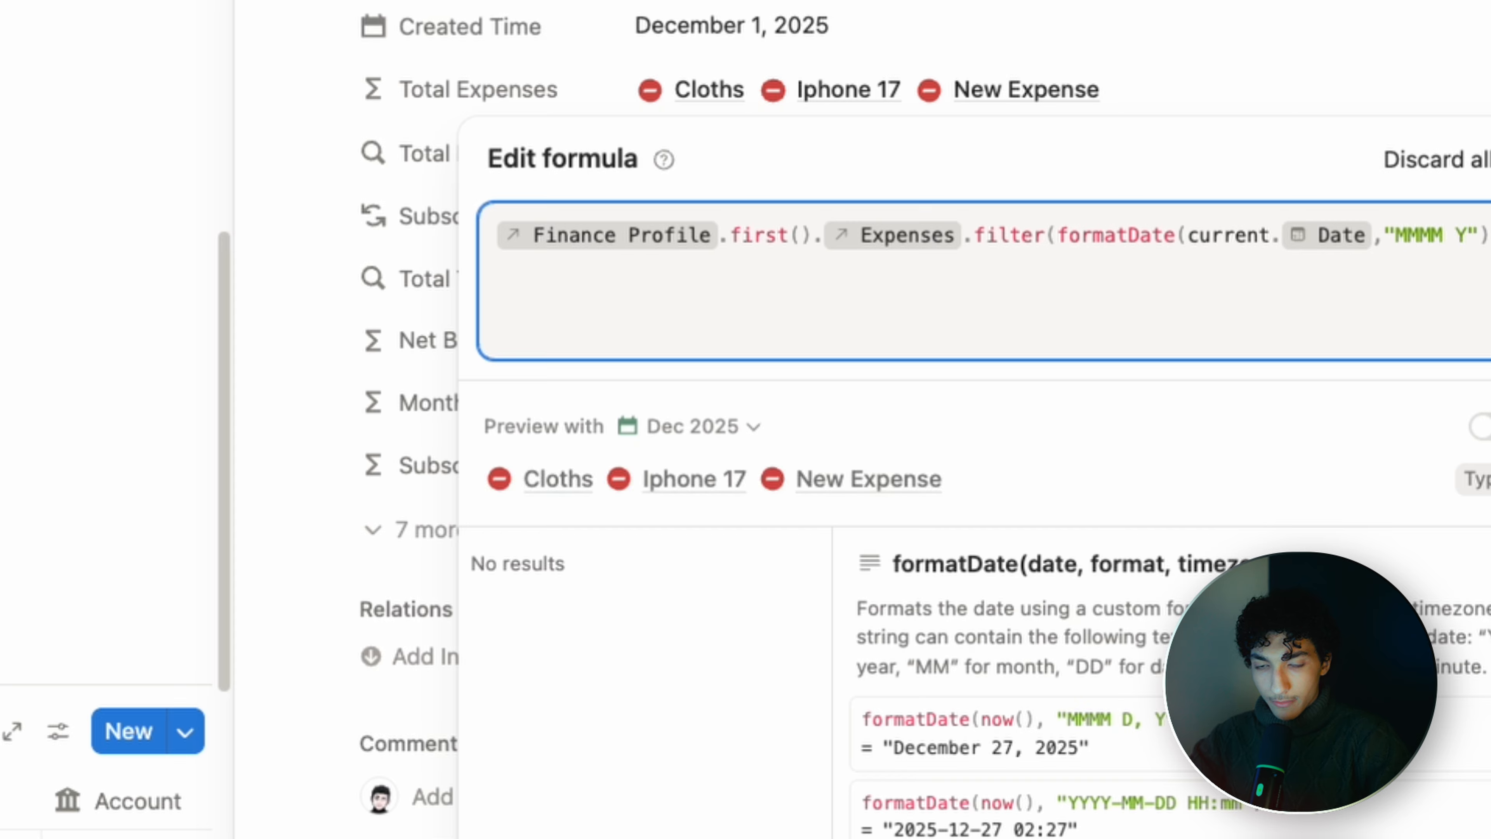
Step: Complete the filter condition in the Total Expenses formula by comparing it with == formatDate(Created Time,"MMMM Y")
{"action": "key", "text": "Right"}
{"action": "key", "text": "Right"}
{"action": "type", "text": "=="}
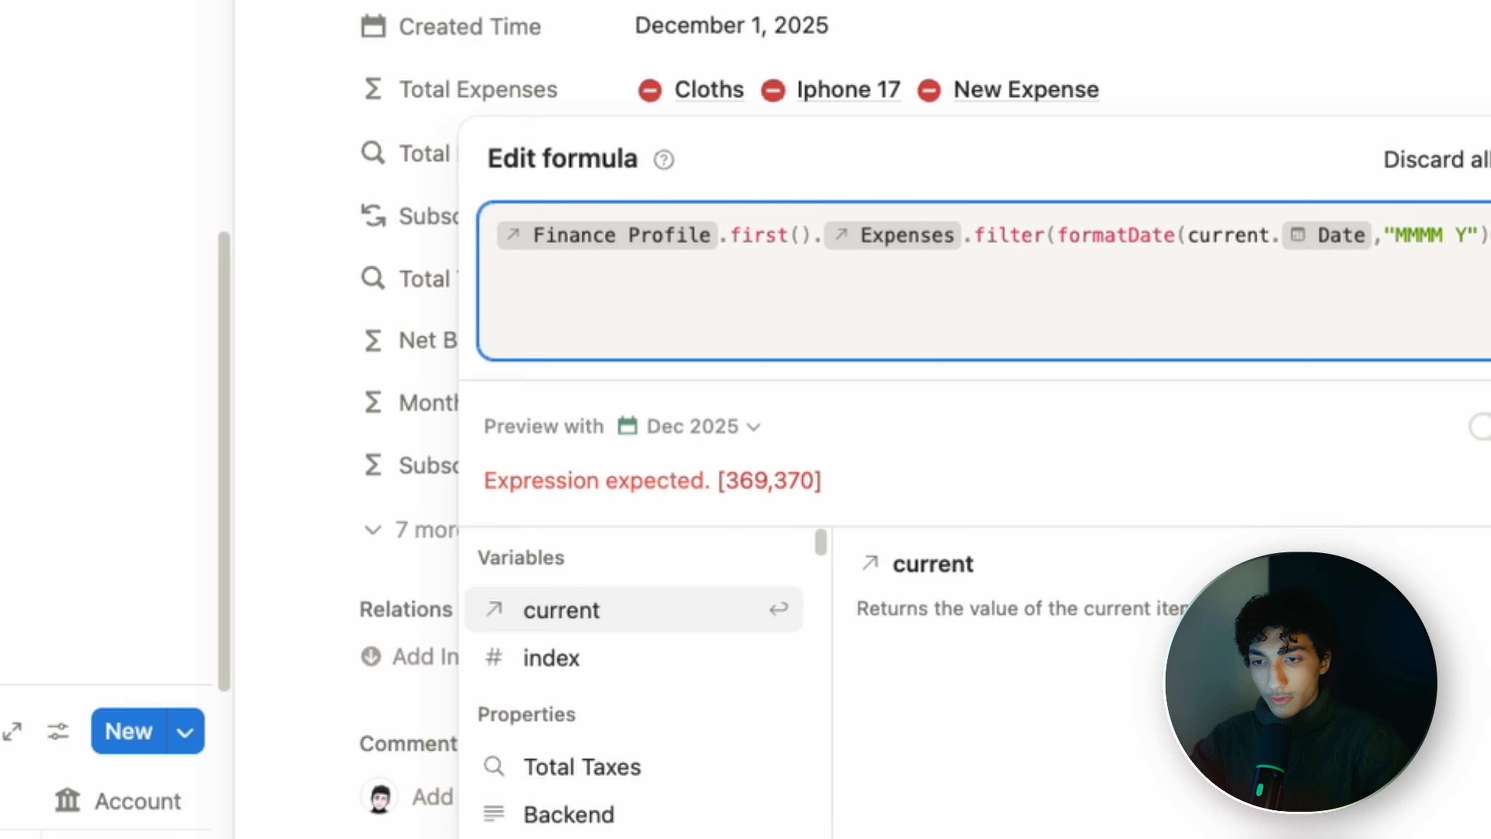
{"action": "type", "text": " formatDate(d"}
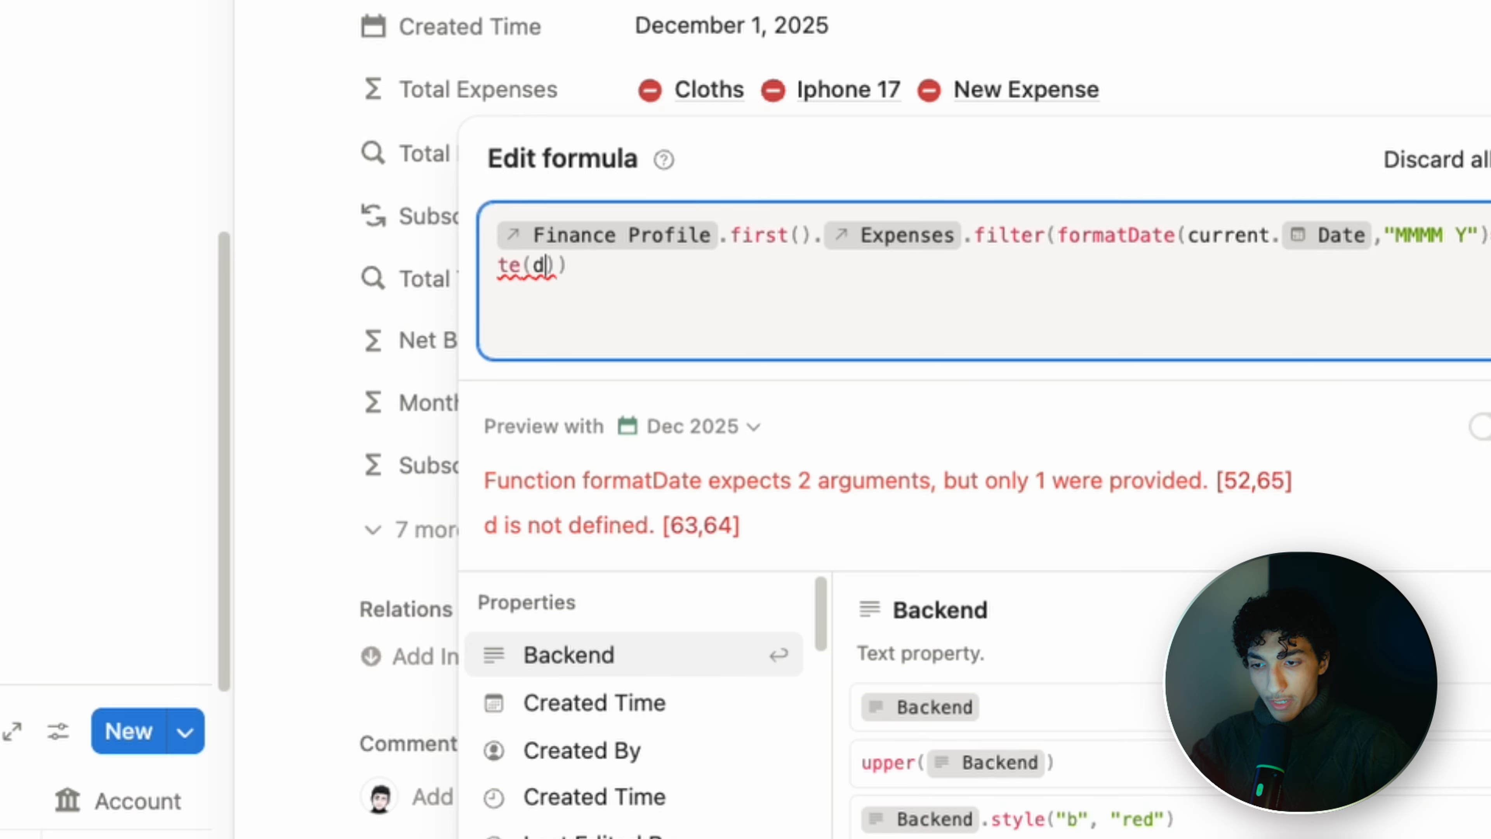
{"action": "key", "text": "BackSpace"}
{"action": "type", "text": "create"}
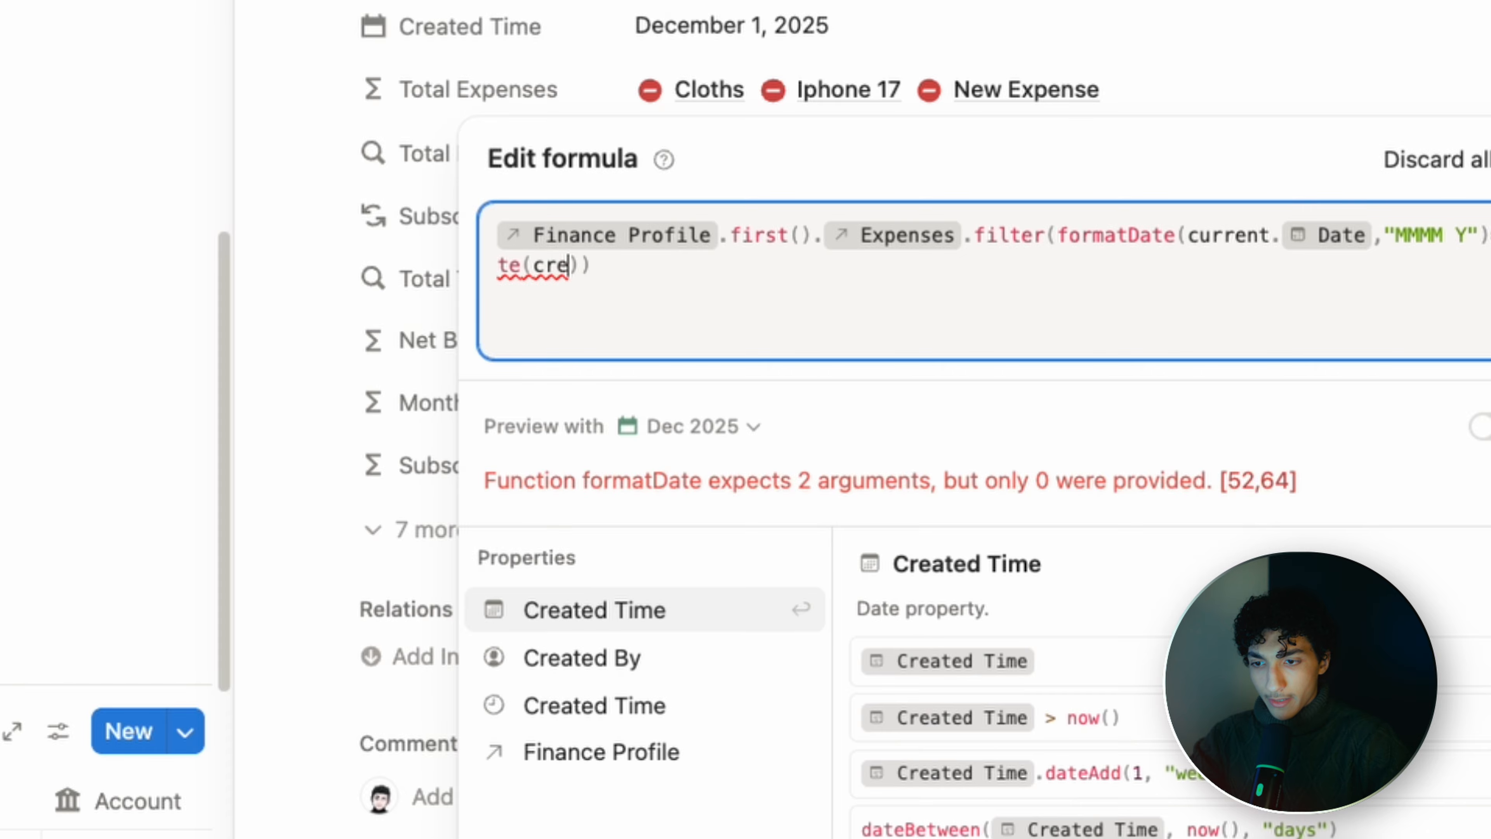
{"action": "key", "text": "Return"}
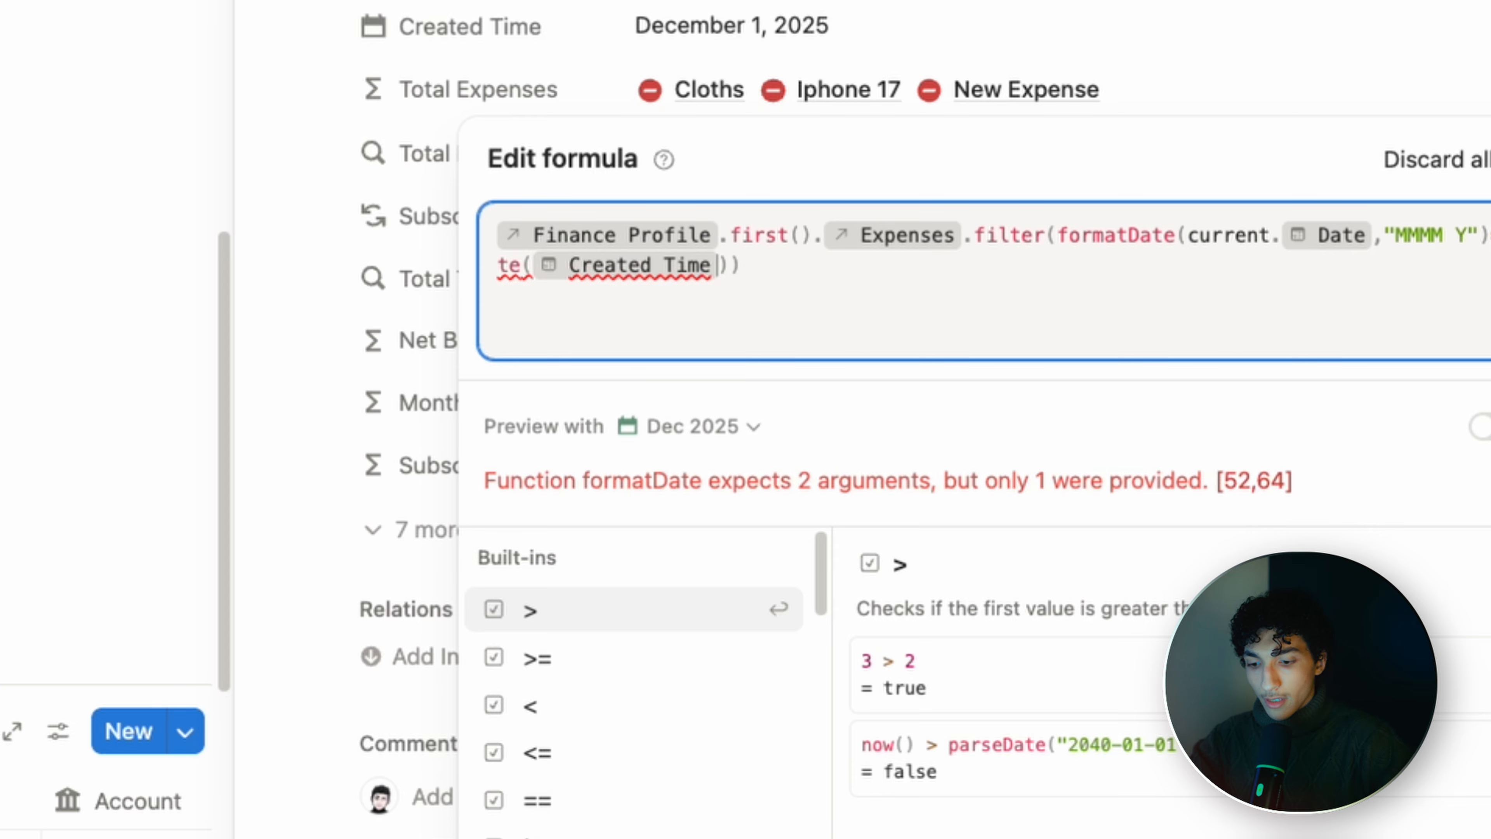
{"action": "type", "text": ",\"MMMM Y\""}
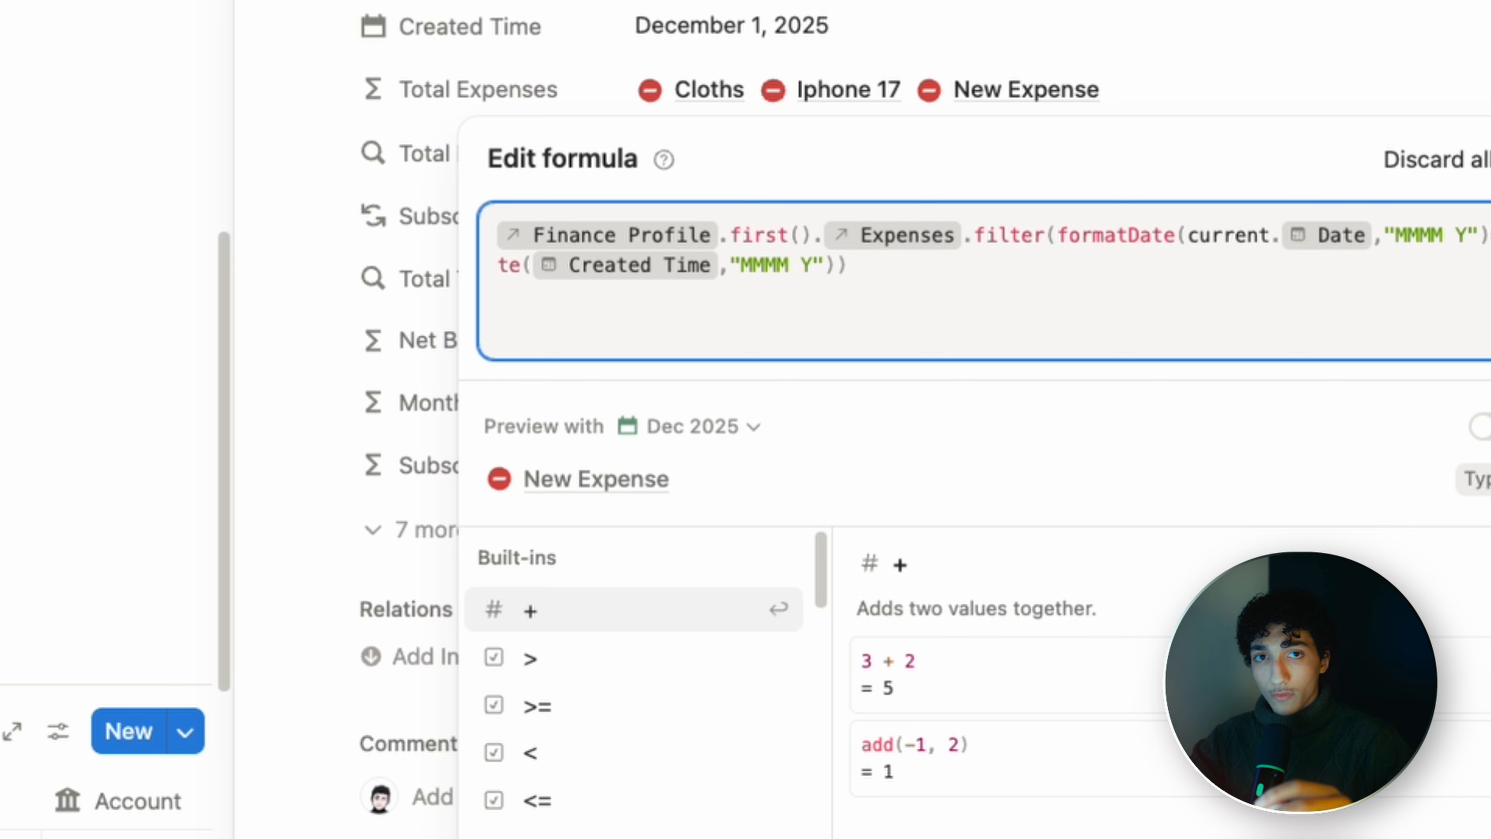
Step: Append .map(current.Spent).sum() to the Total Expenses formula and close the formula editor
{"action": "type", "text": ".map"}
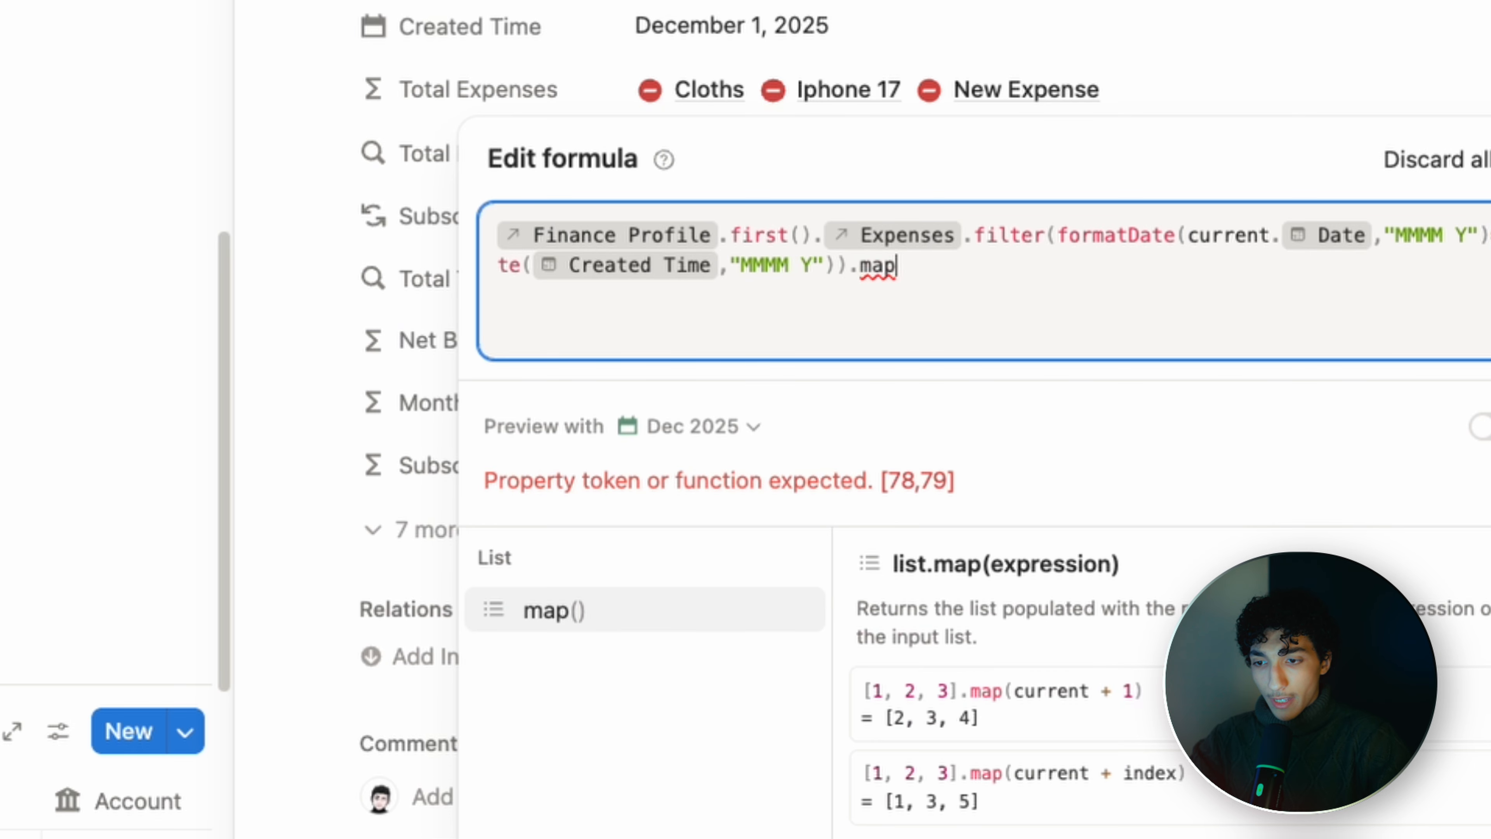
{"action": "type", "text": "(current"}
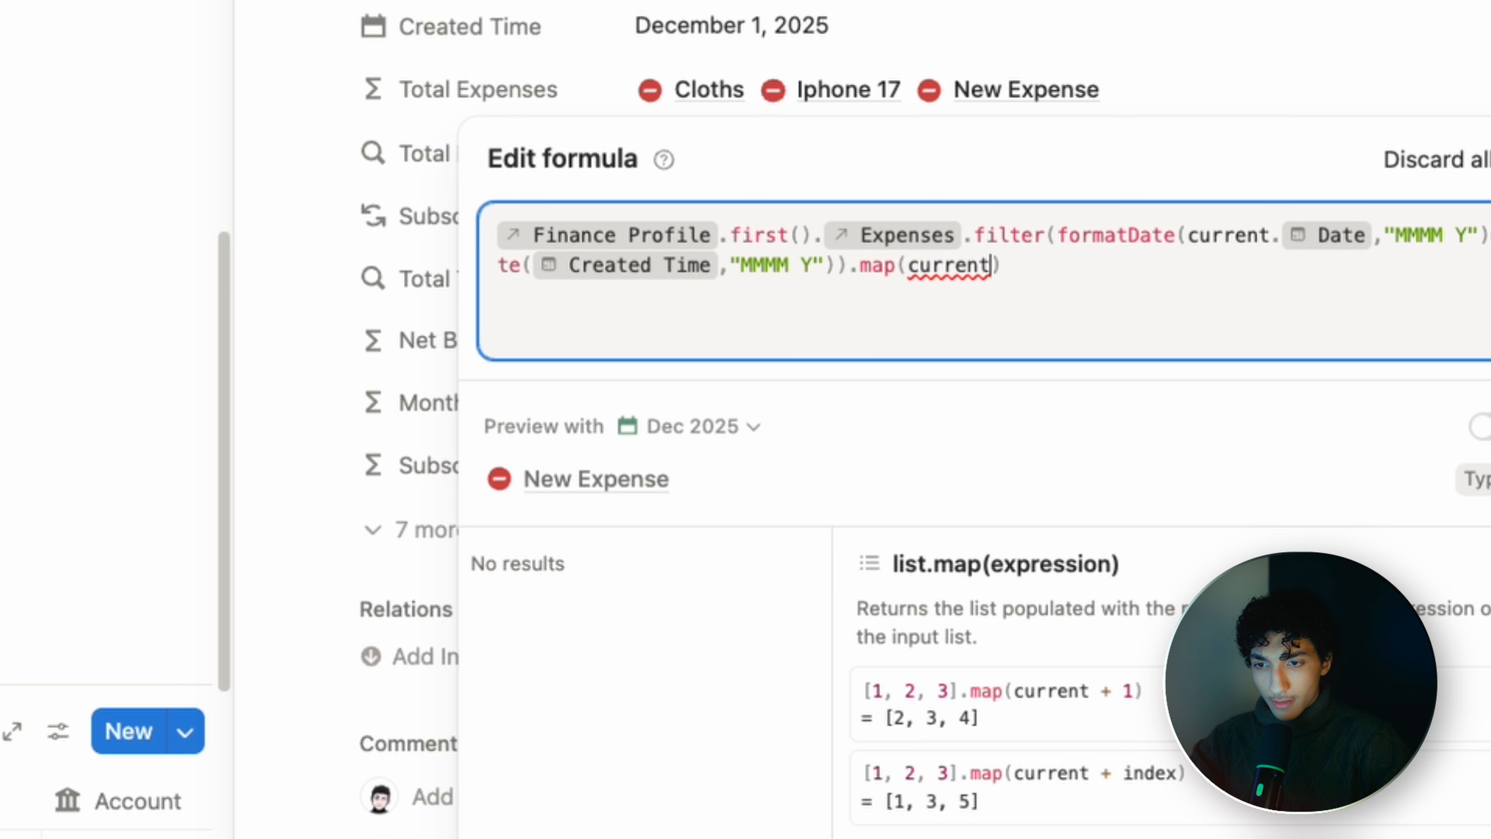
{"action": "type", "text": "."}
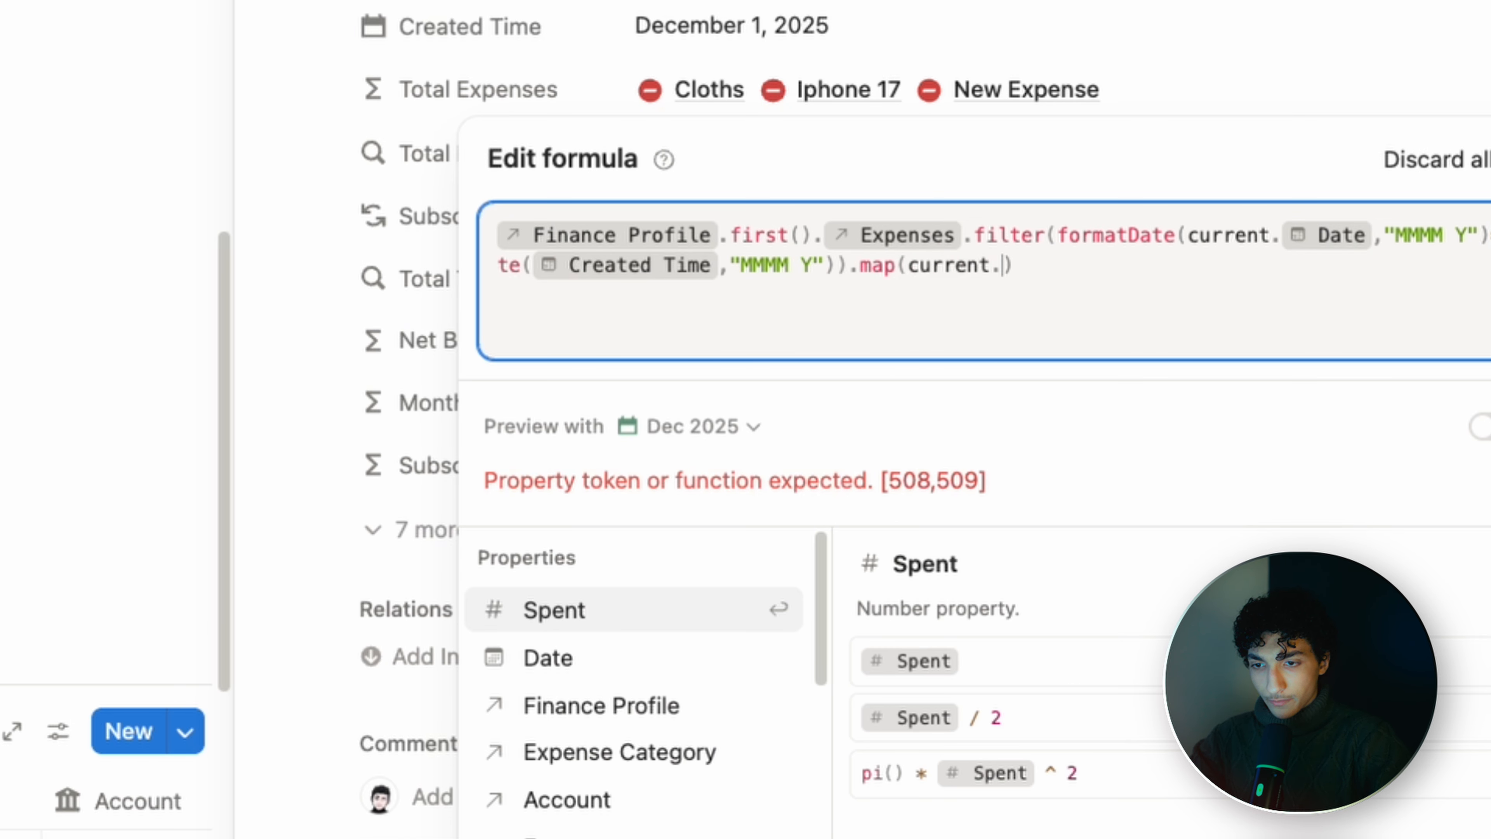
{"action": "type", "text": "s"}
{"action": "key", "text": "Return"}
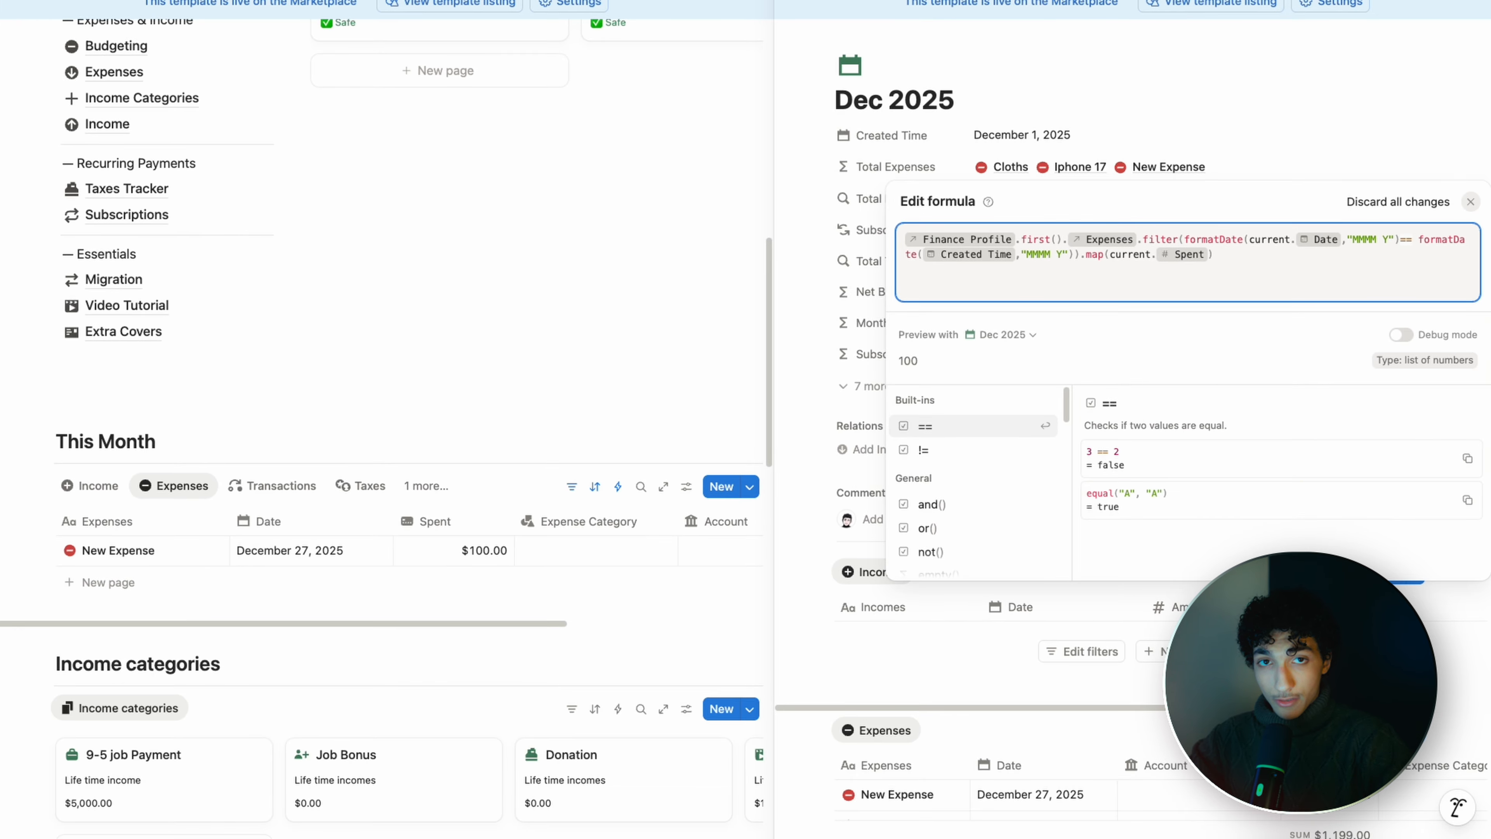
{"action": "type", "text": "."}
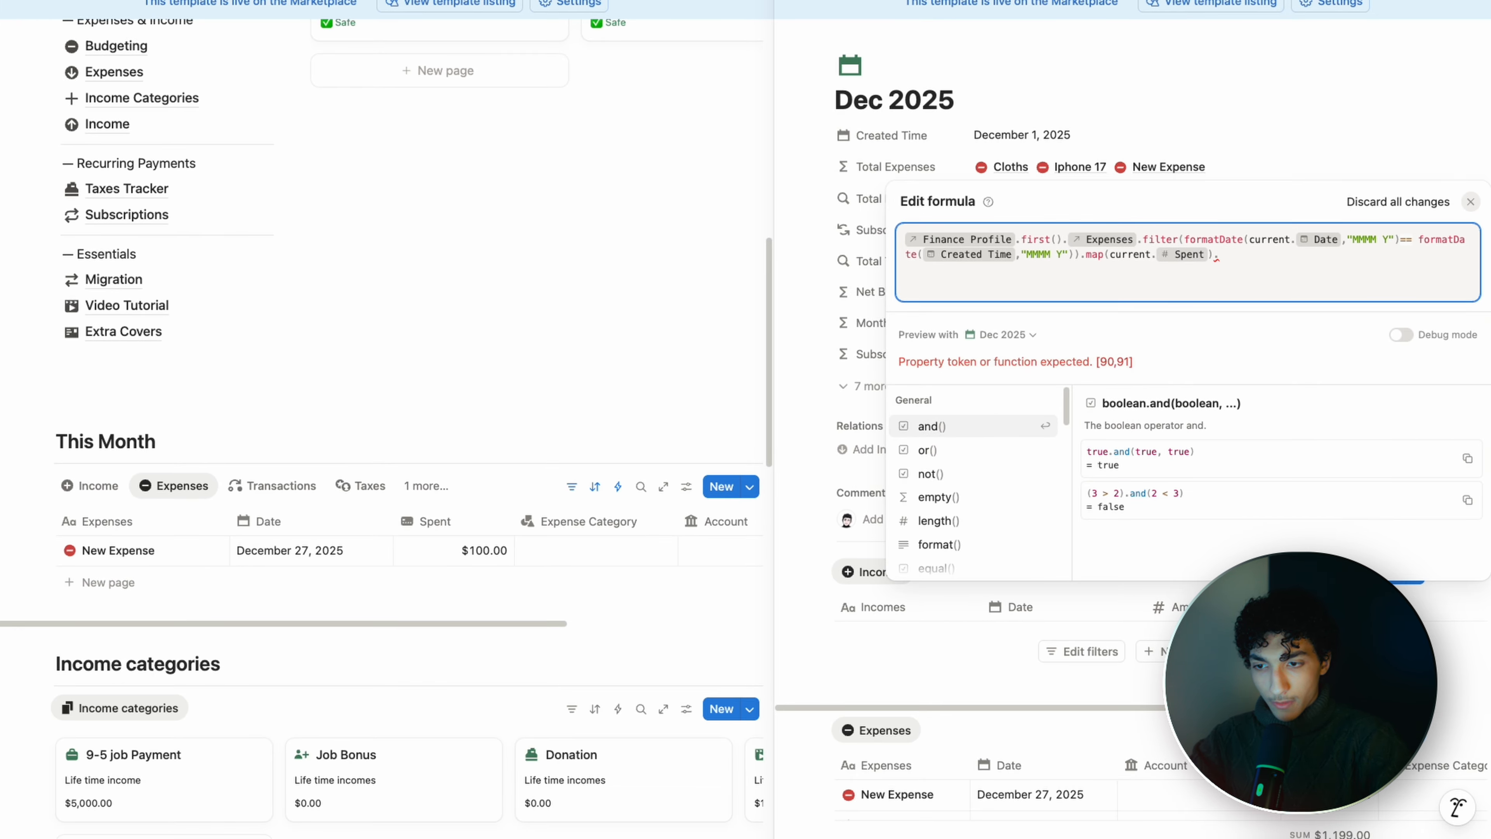
{"action": "type", "text": "sum"}
{"action": "key", "text": "Return"}
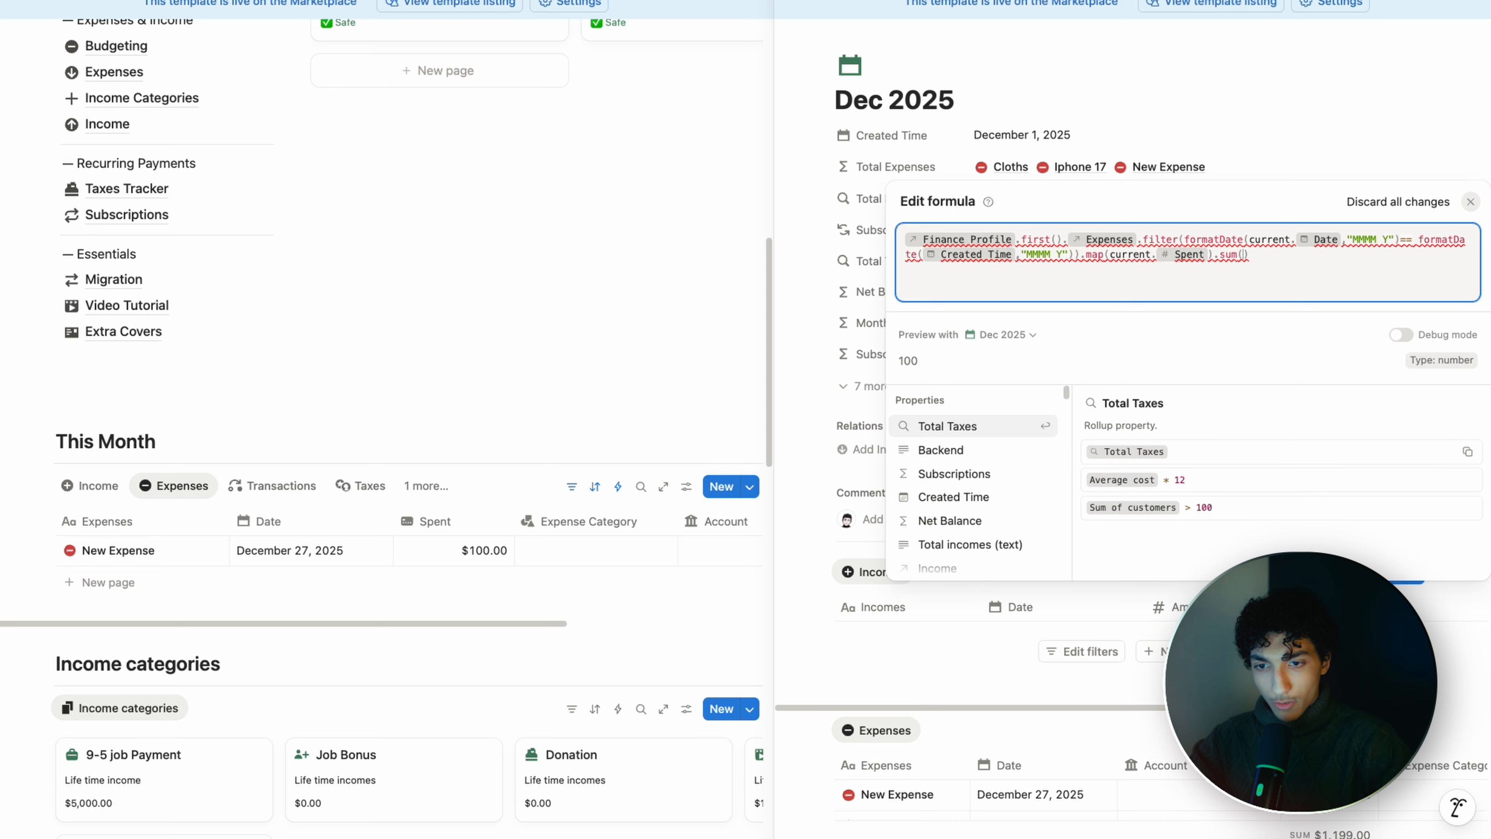
{"action": "left_click", "coordinate": [999, 164]}
Step: Set the number format of the Total Expenses property to US Dollar (USD)
{"action": "left_click", "coordinate": [919, 166]}
{"action": "left_click", "coordinate": [952, 219]}
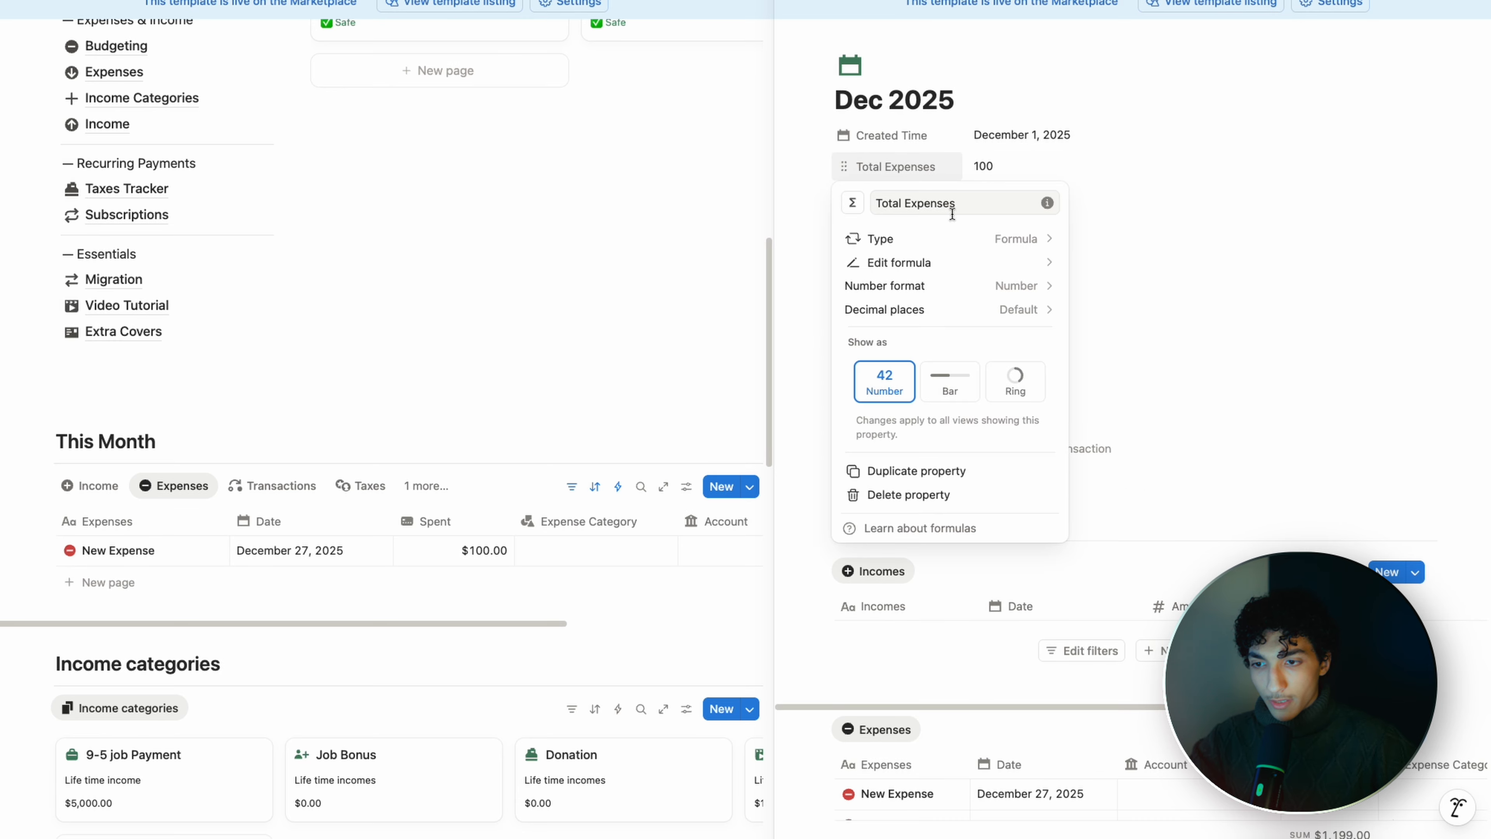
{"action": "left_click", "coordinate": [1000, 294]}
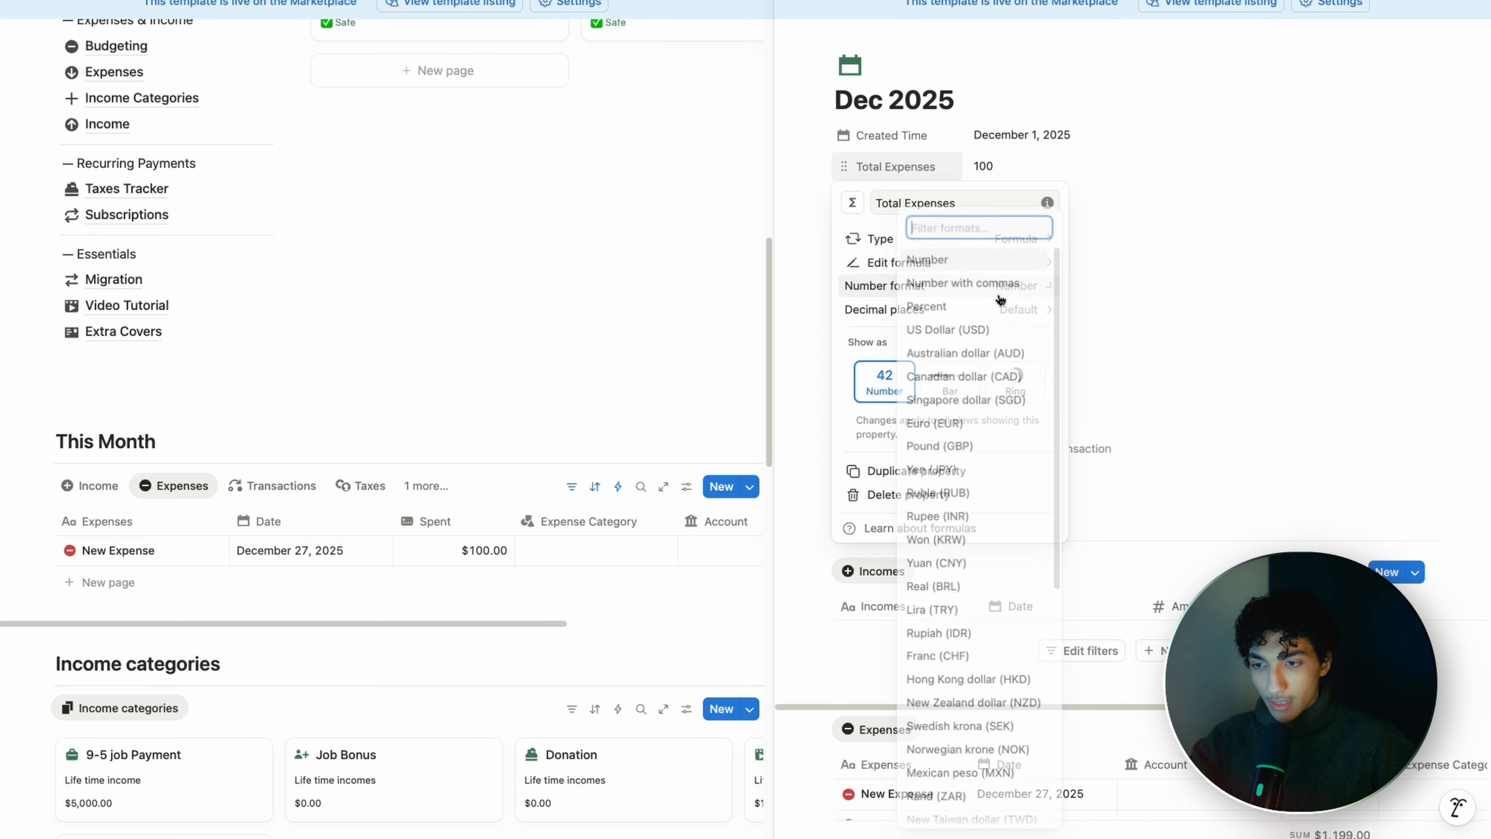
{"action": "left_click", "coordinate": [975, 332]}
{"action": "left_click", "coordinate": [1181, 202]}
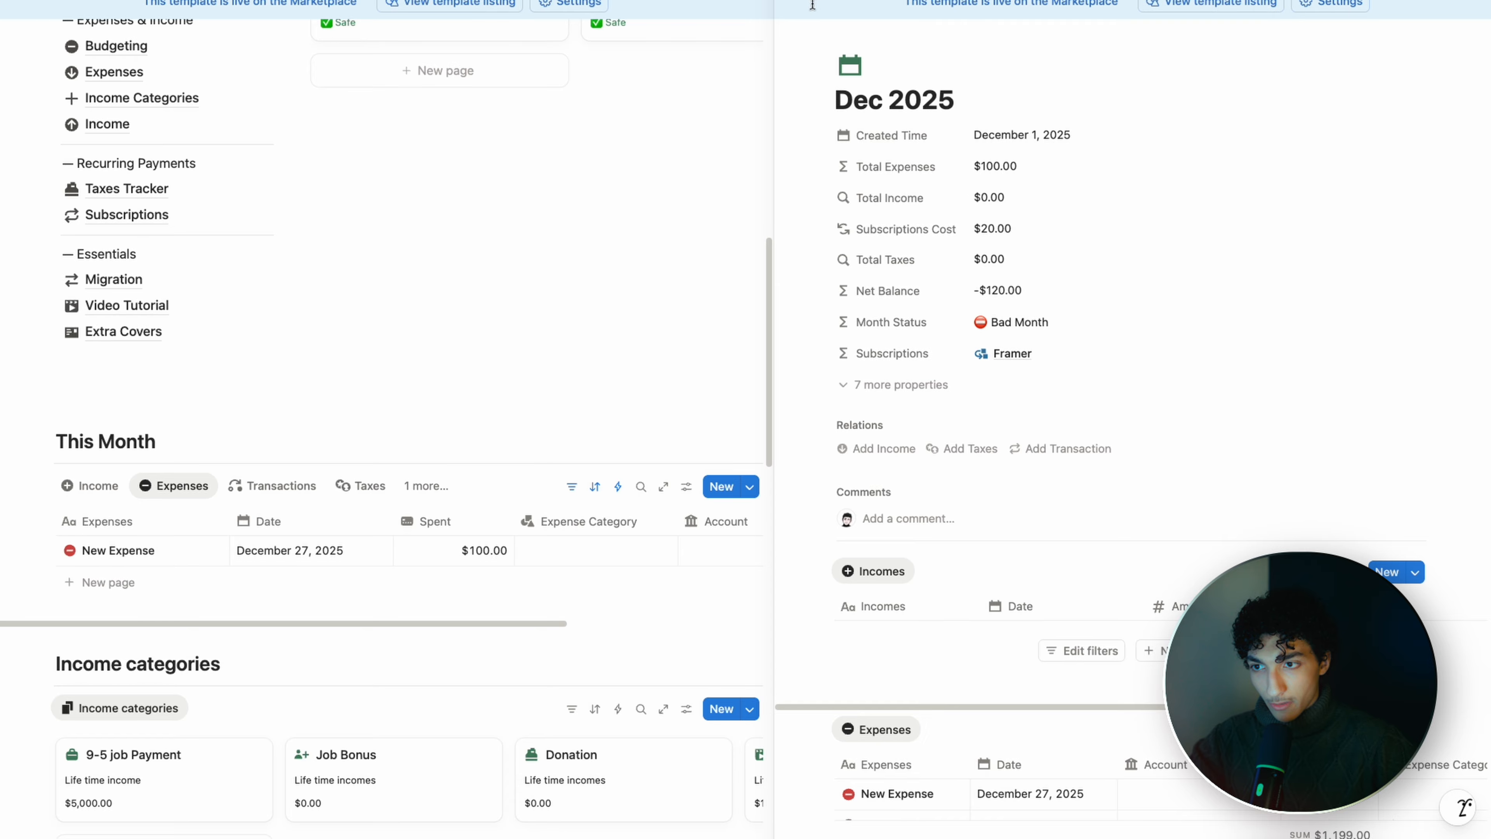
Step: Add a new expense to the This Month expenses table with 300 as the amount spent
{"action": "left_click", "coordinate": [143, 583]}
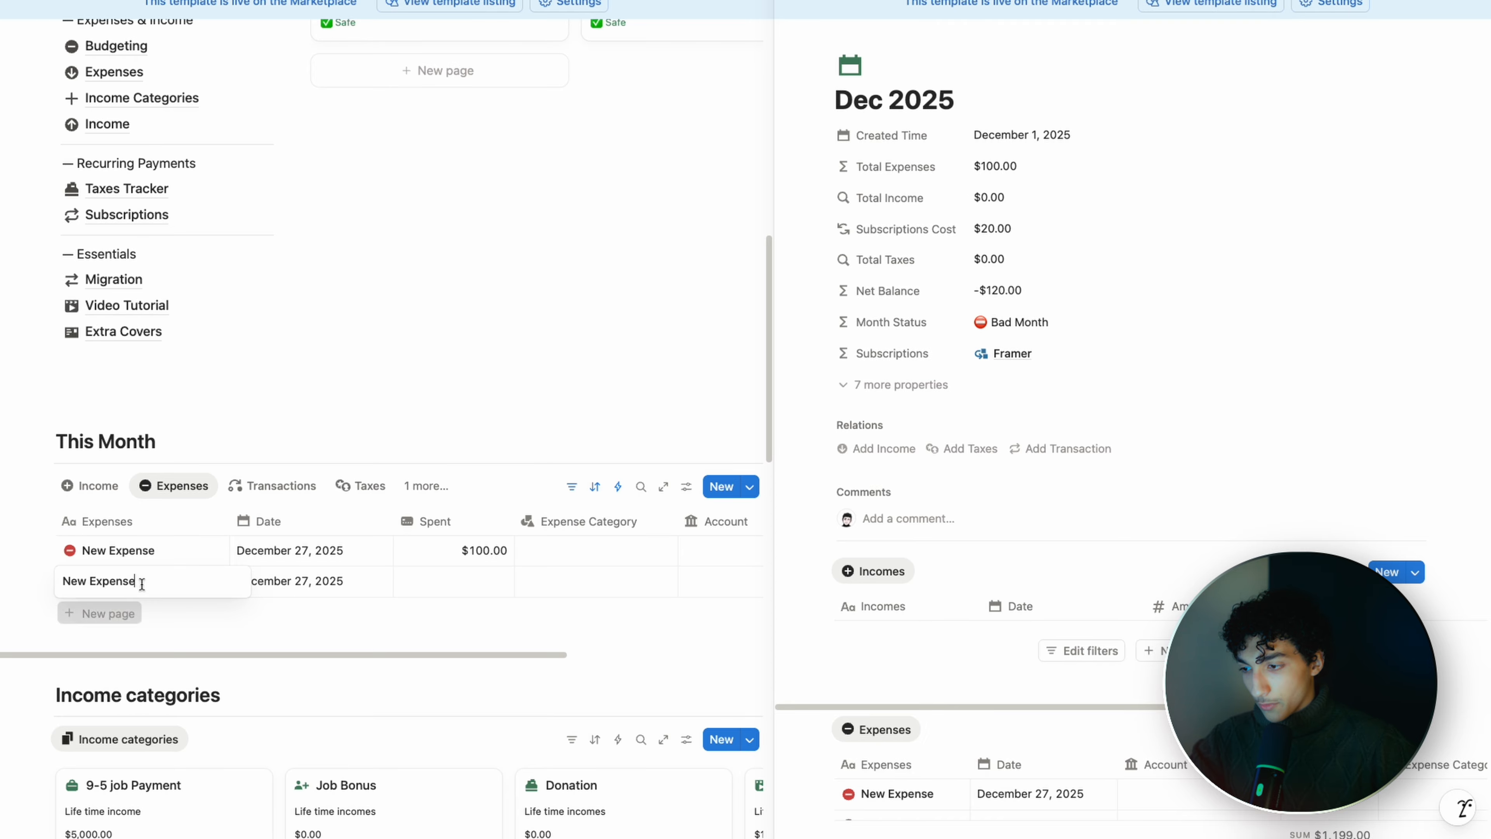
{"action": "left_click", "coordinate": [458, 579]}
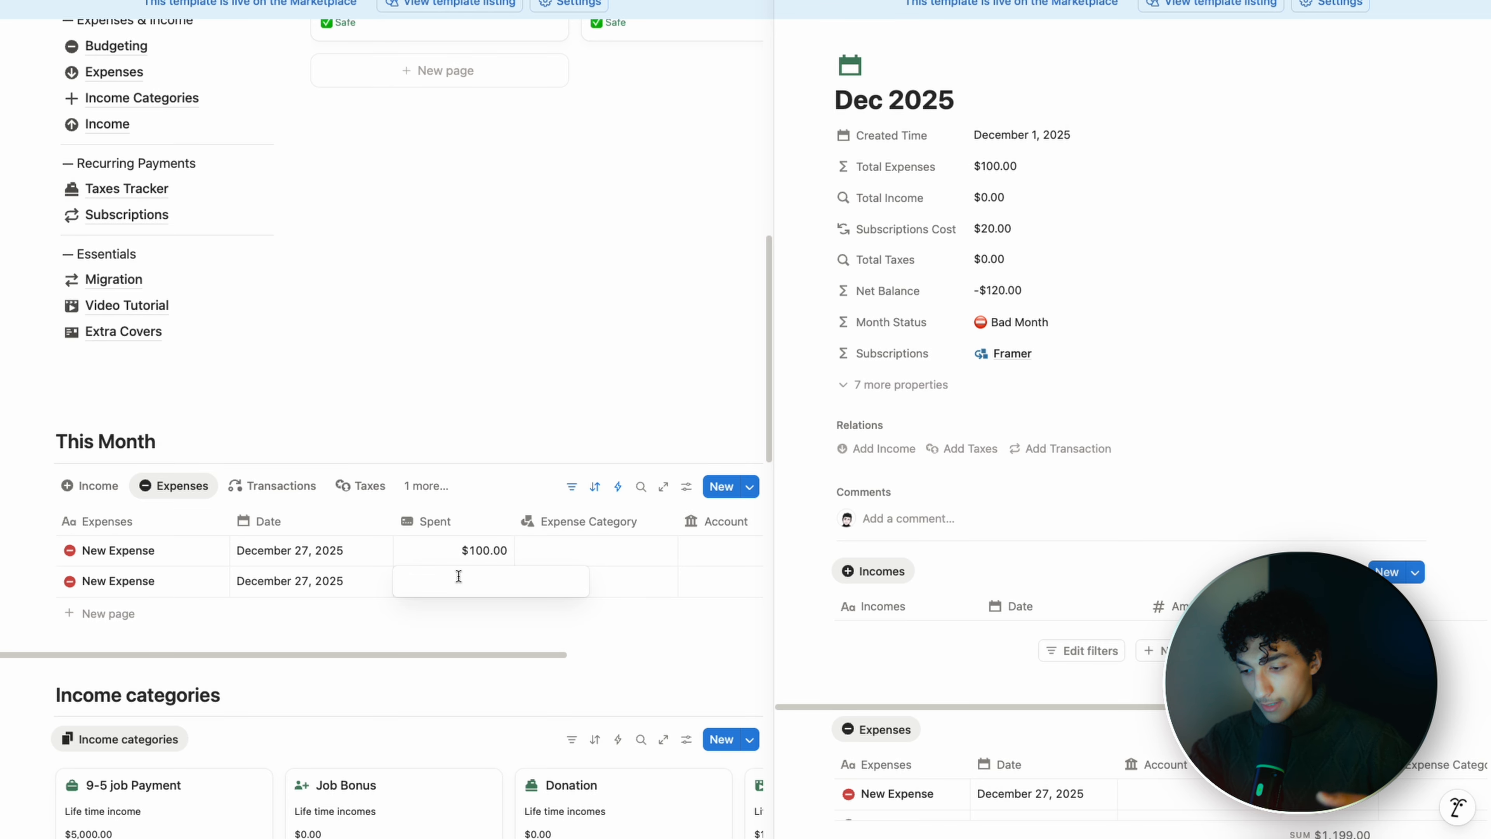
{"action": "type", "text": "300"}
{"action": "key", "text": "Return"}
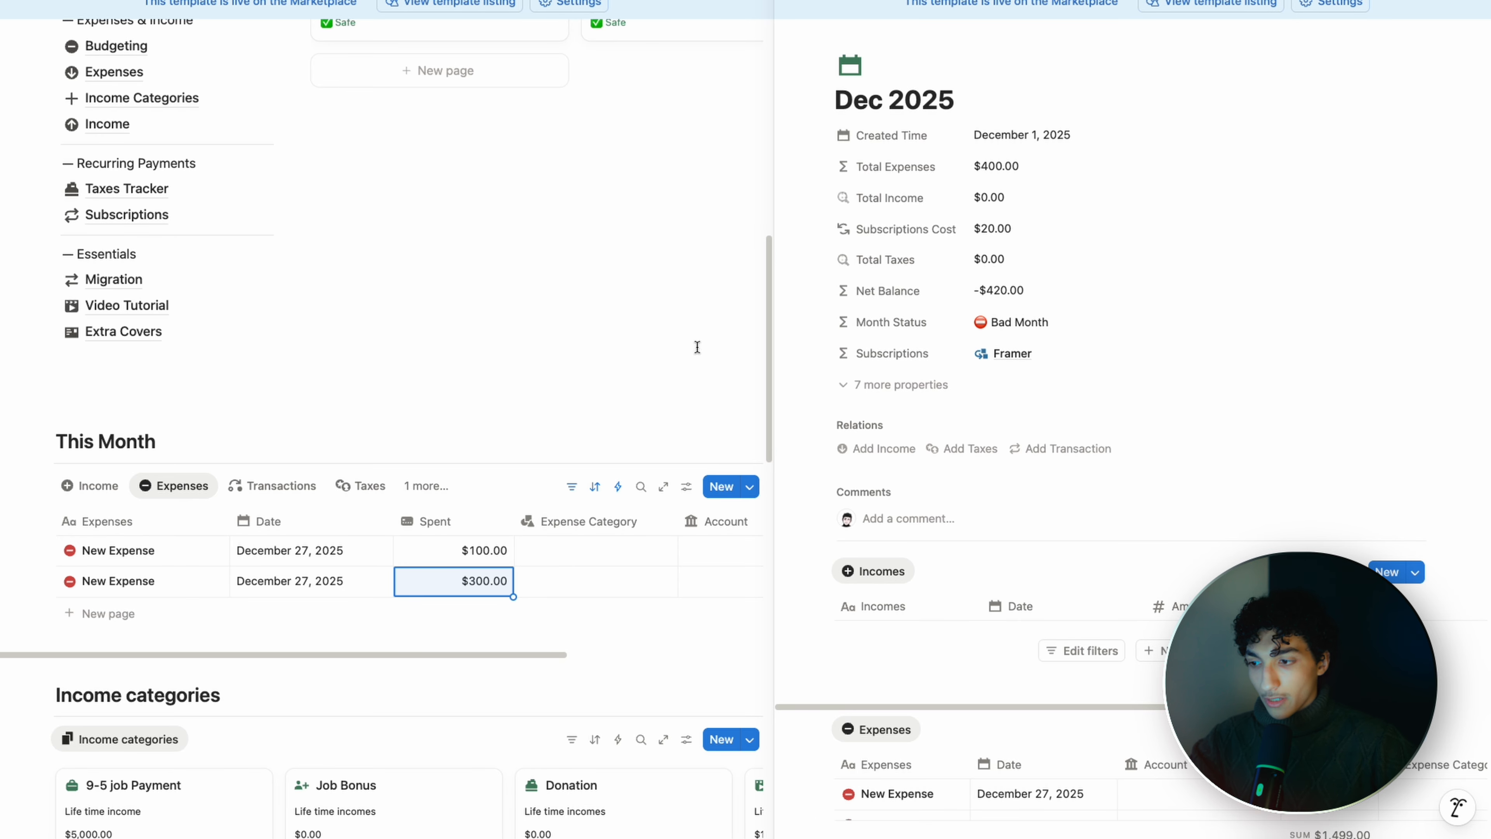
Step: Open the Nov 2025 page from the Months database beside the dashboard
{"action": "scroll", "coordinate": [203, 247], "scroll_direction": "up", "scroll_amount": 1}
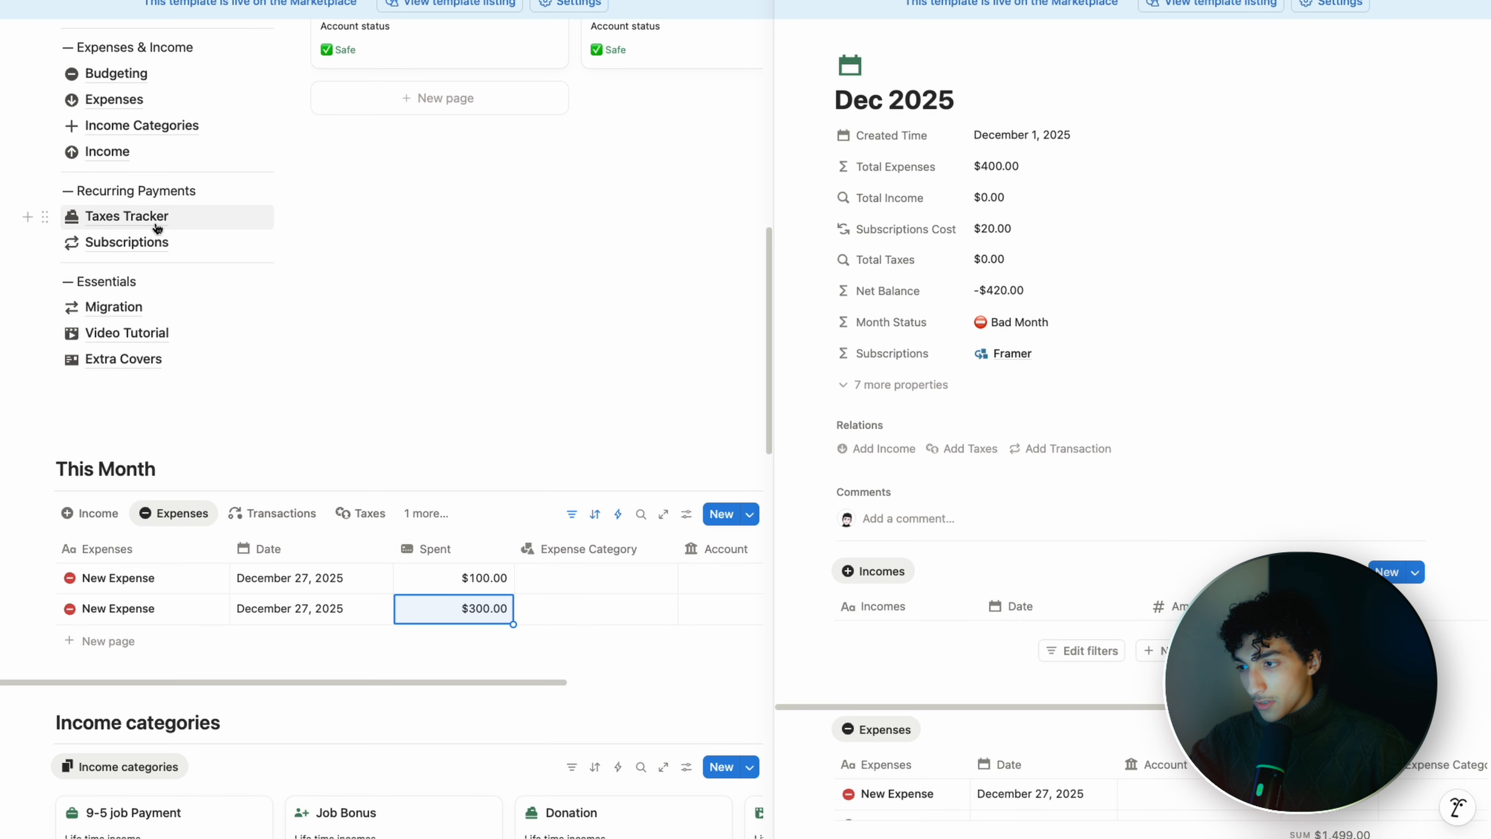
{"action": "scroll", "coordinate": [177, 212], "scroll_direction": "up", "scroll_amount": 2}
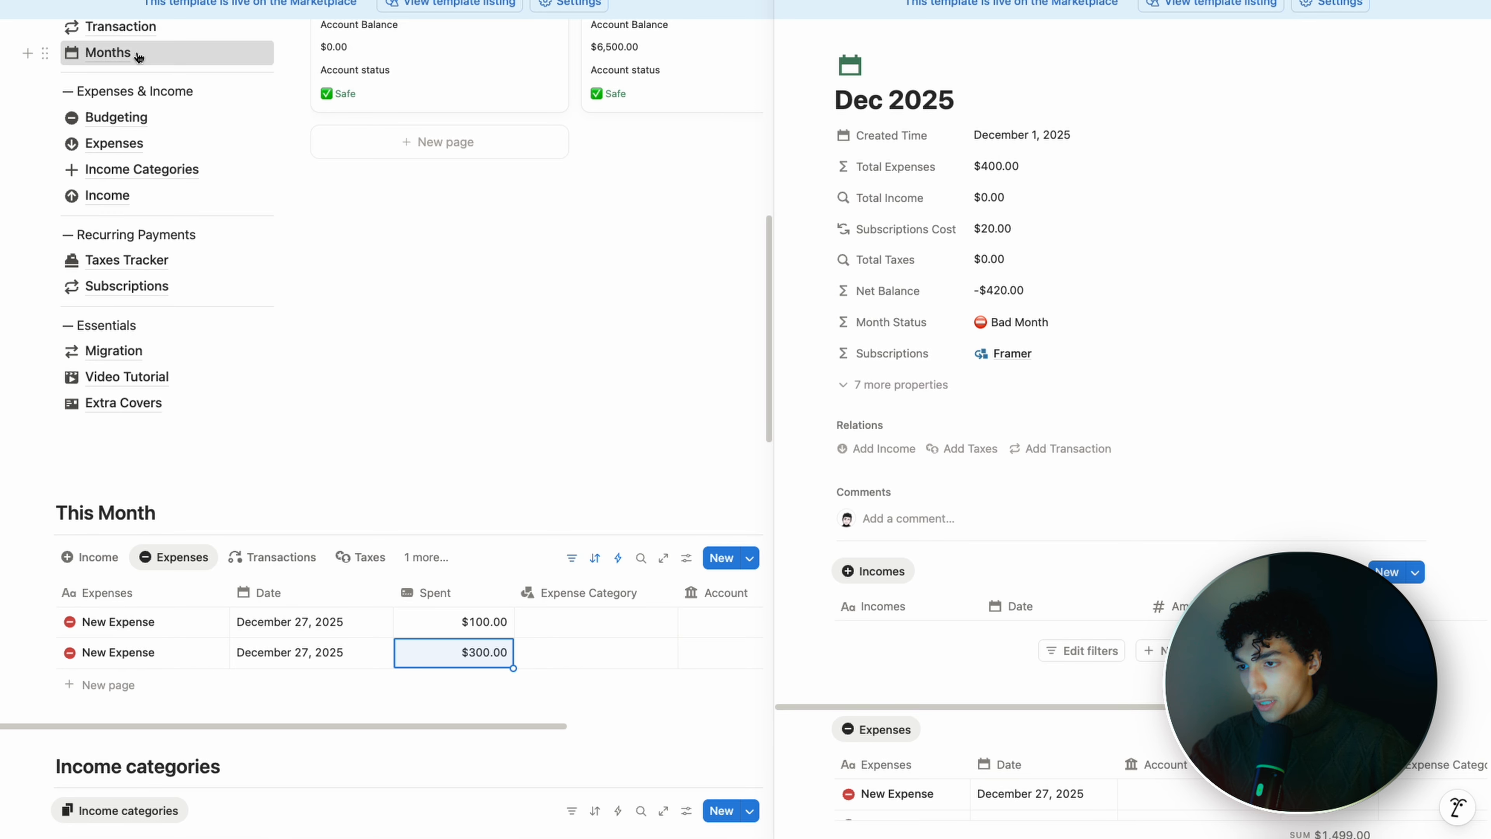
{"action": "left_click", "coordinate": [111, 53]}
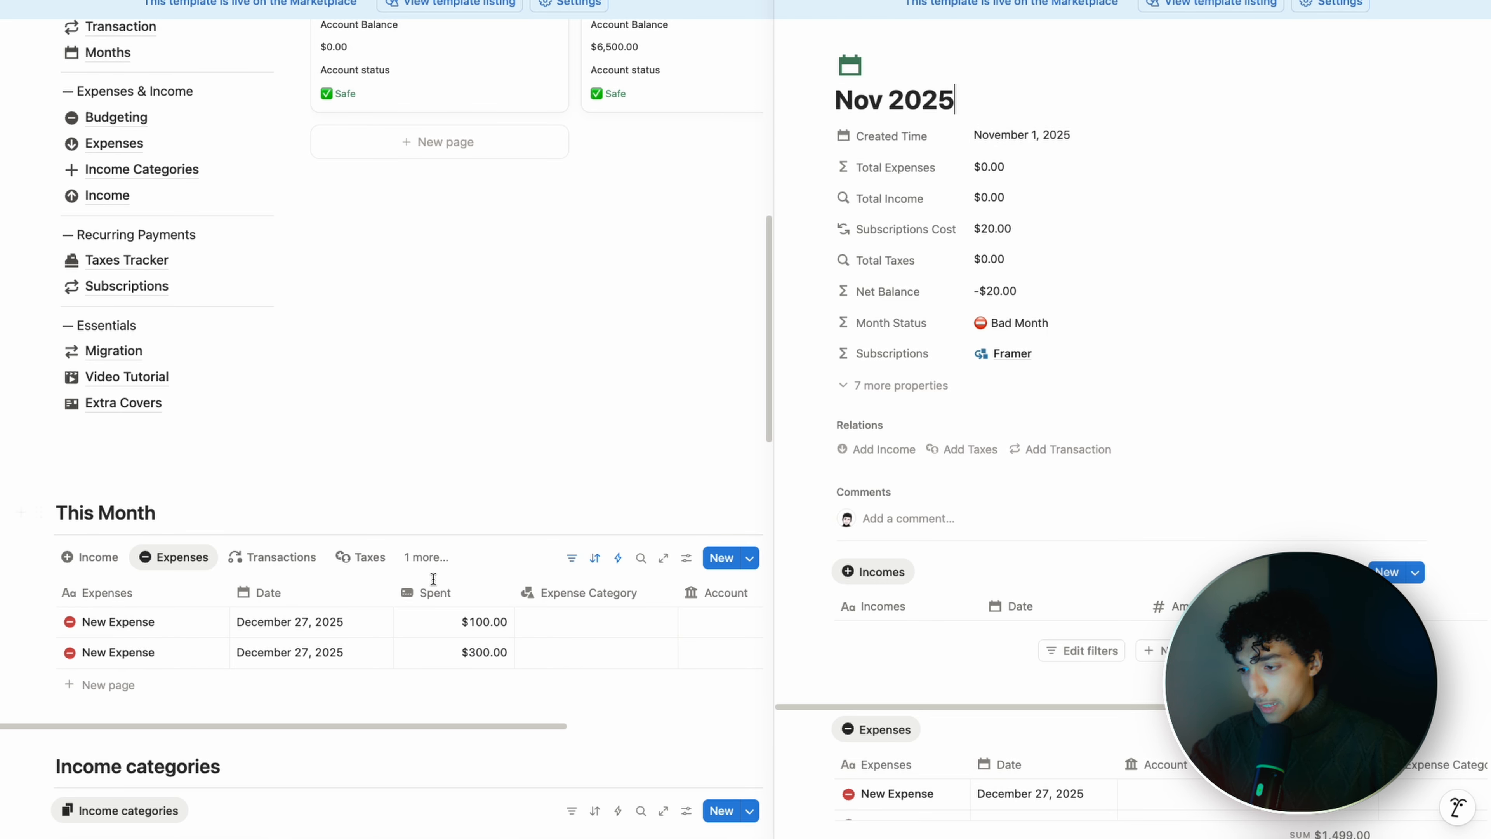
Step: Add another expense to the This Month table with 500 spent and date it November 14, 2025
{"action": "left_click", "coordinate": [139, 698]}
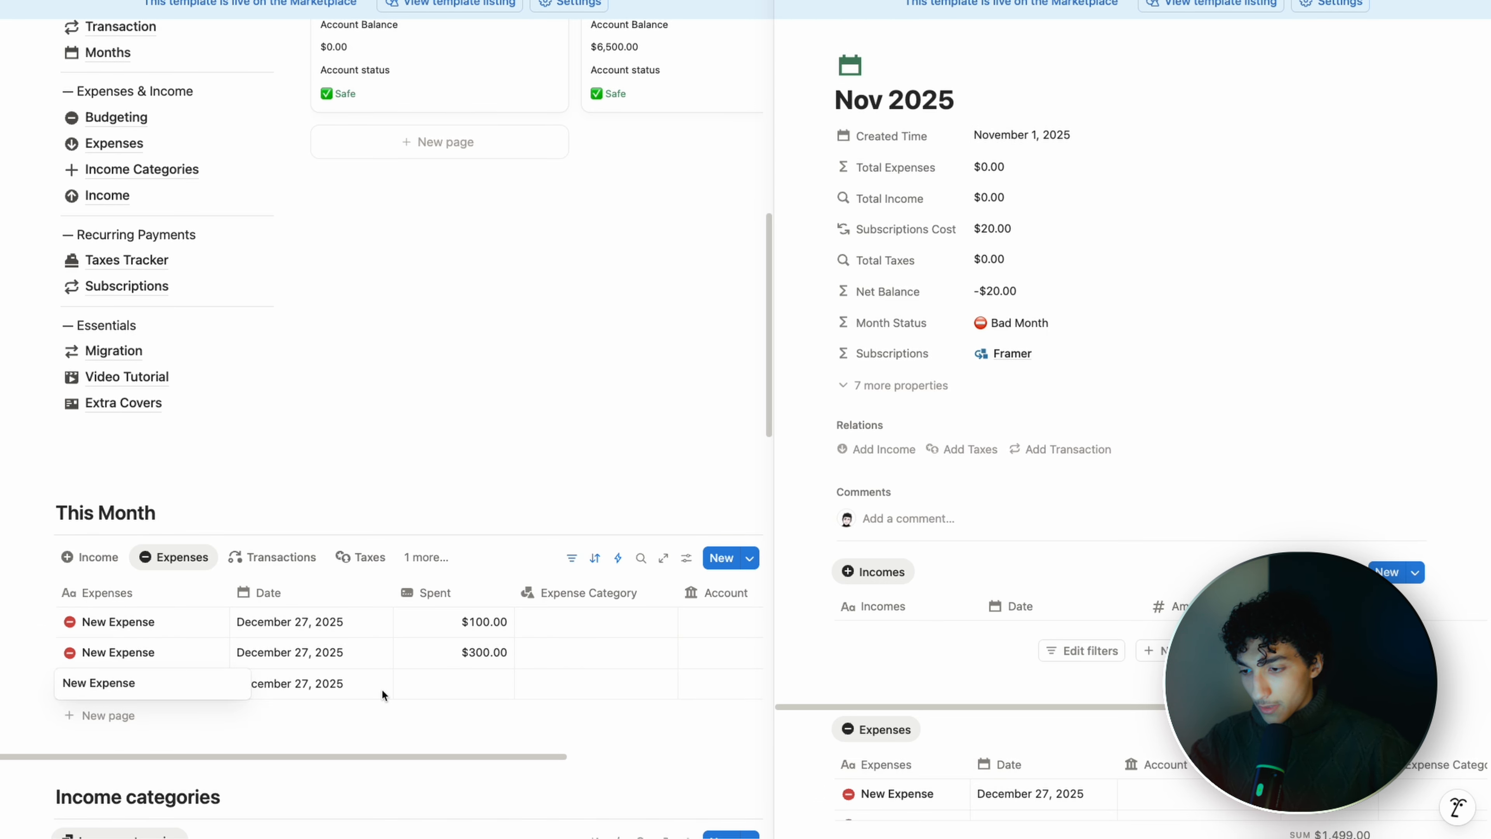
{"action": "left_click", "coordinate": [434, 684]}
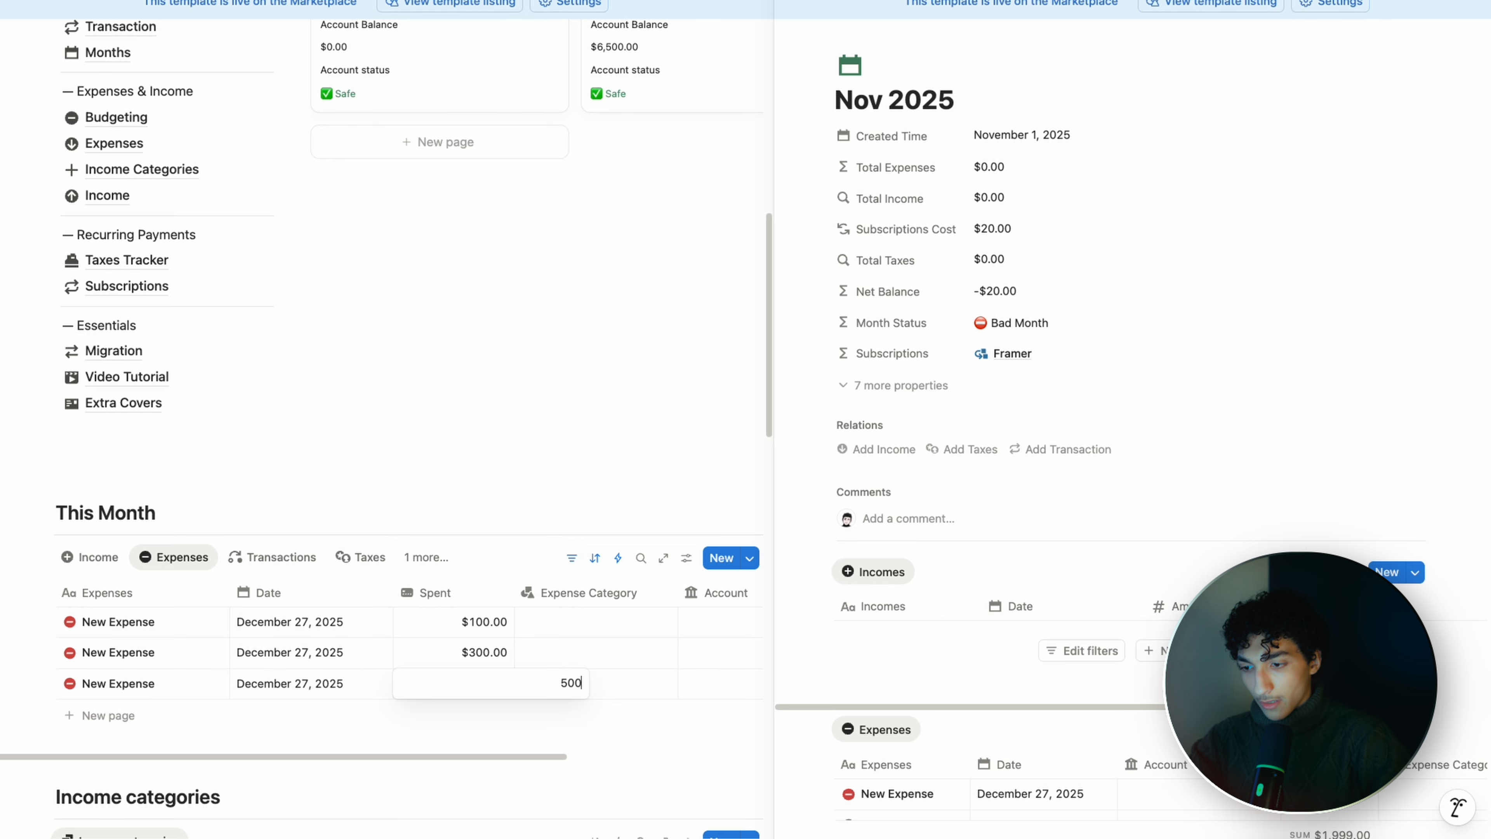
{"action": "key", "text": "Return"}
{"action": "left_click", "coordinate": [310, 691]}
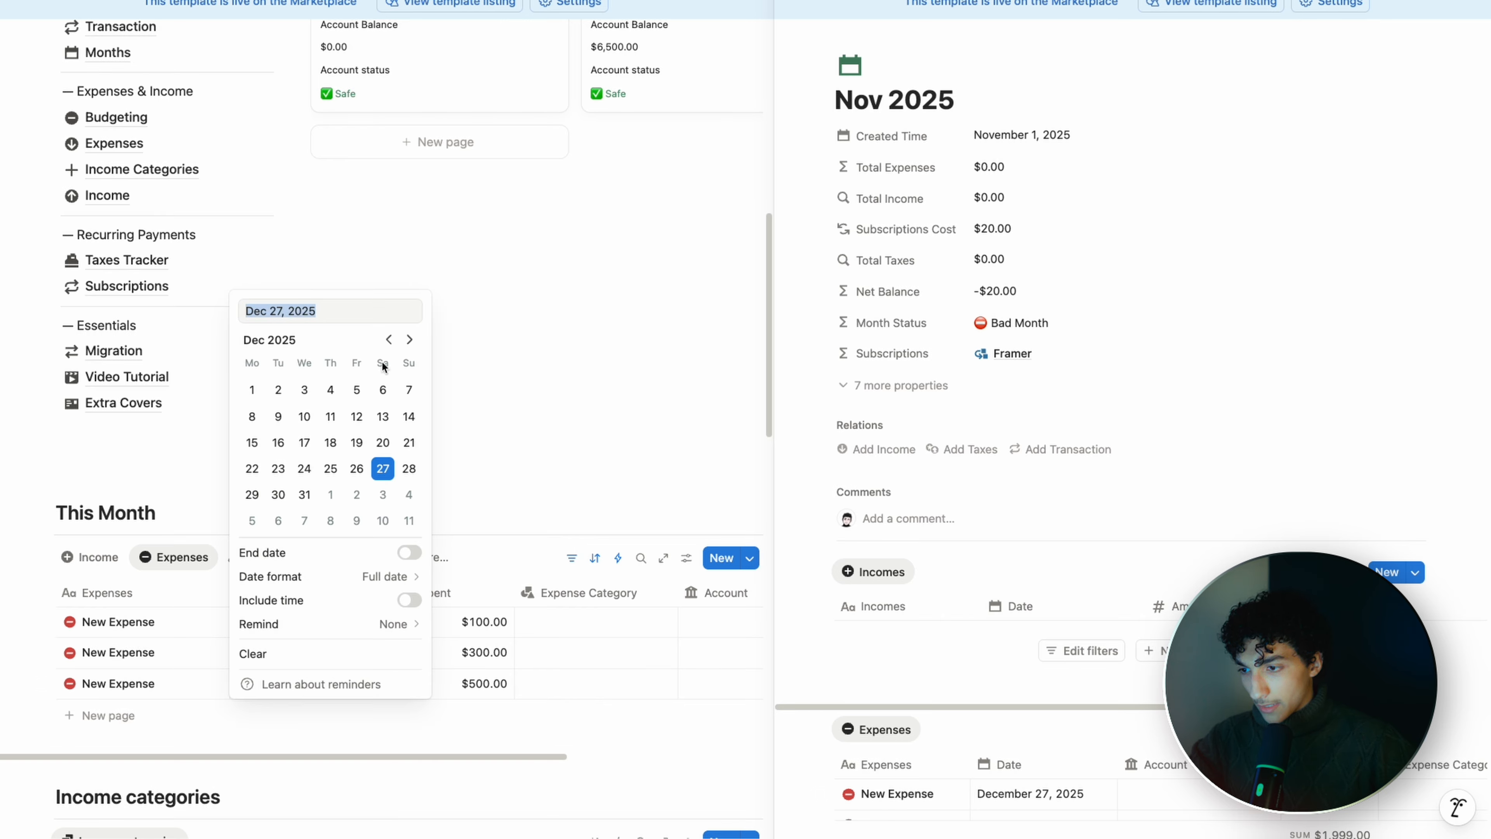
{"action": "left_click", "coordinate": [389, 341]}
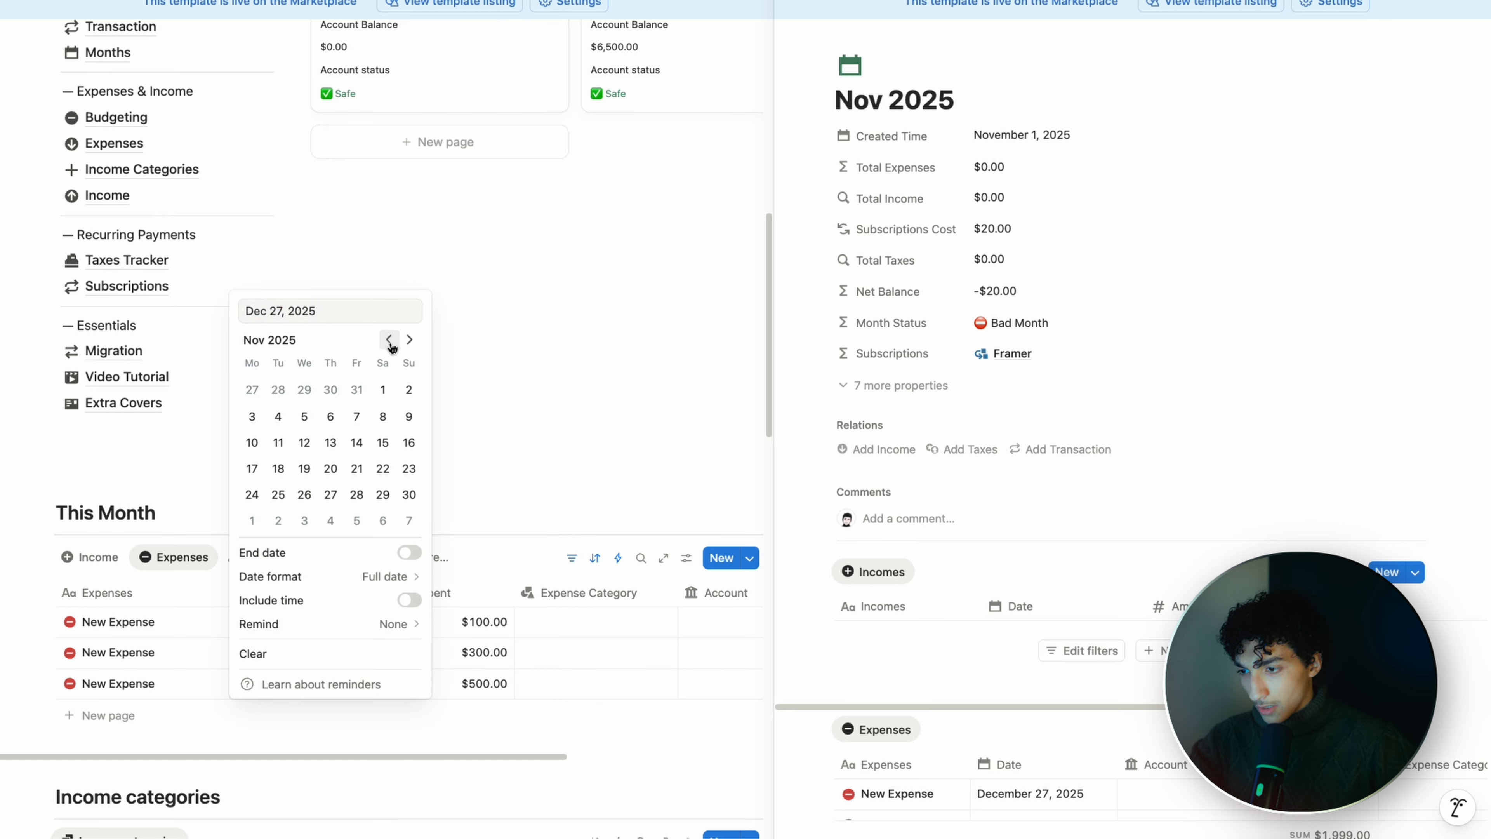
{"action": "left_click", "coordinate": [357, 442]}
{"action": "left_click", "coordinate": [1035, 210]}
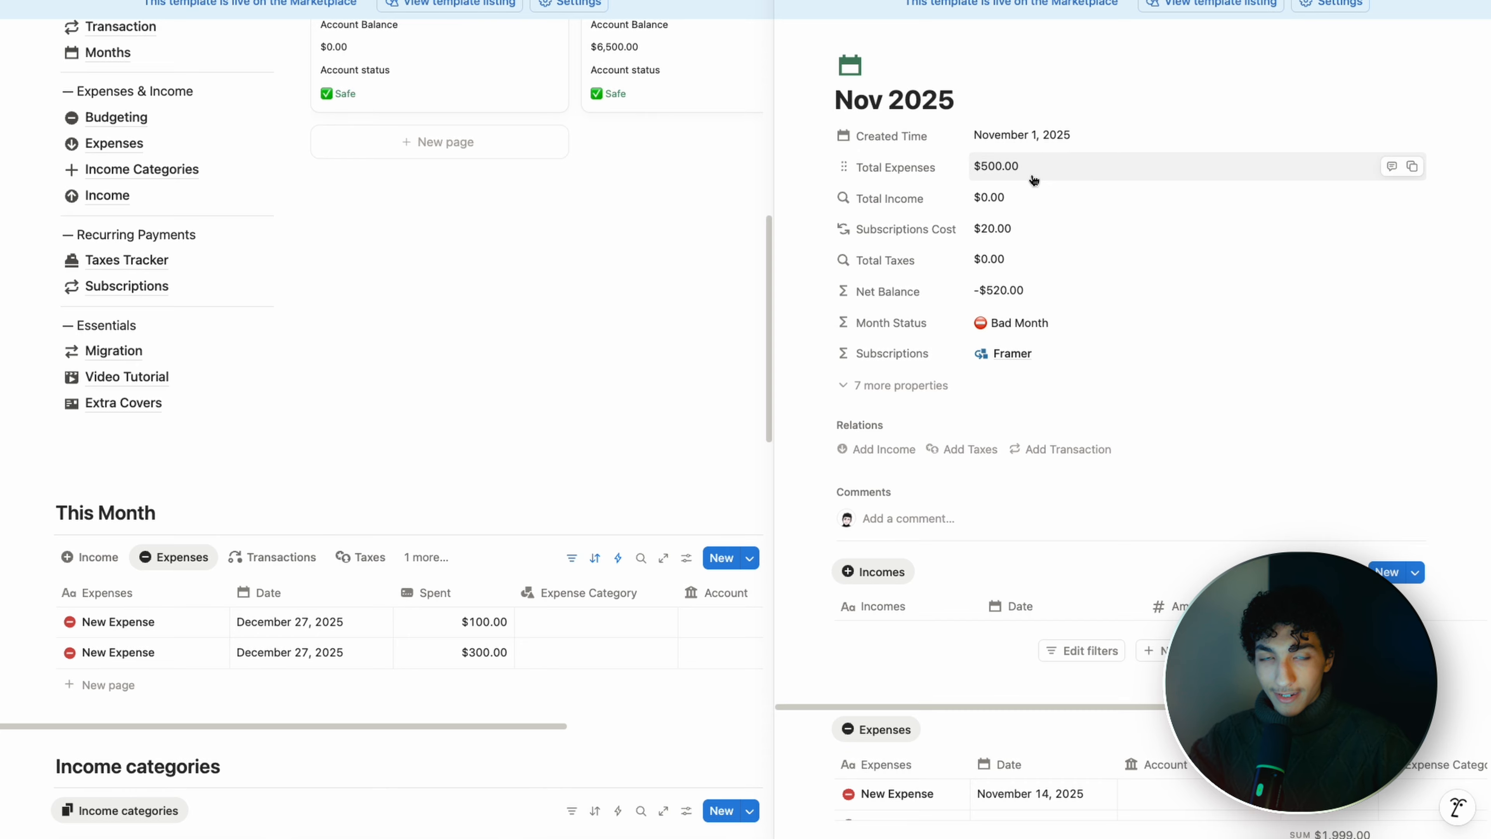
Step: Delete the Incomes and Expenses database views from the body of the Nov 2025 page
{"action": "scroll", "coordinate": [1022, 470], "scroll_direction": "down", "scroll_amount": 2}
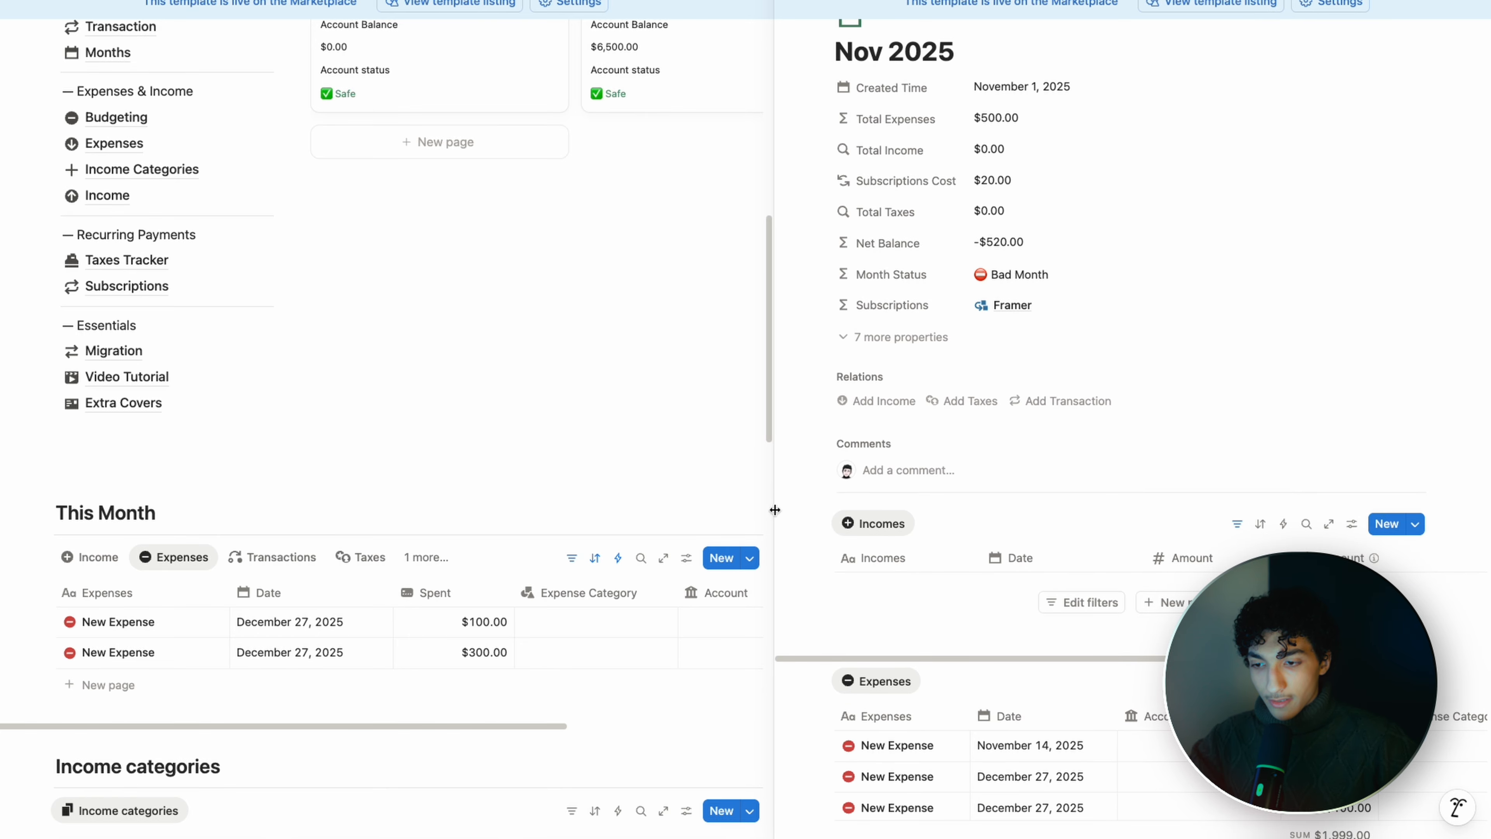
{"action": "left_click_drag", "start_coordinate": [812, 503], "coordinate": [1184, 834]}
{"action": "key", "text": "Delete"}
{"action": "scroll", "coordinate": [1086, 294], "scroll_direction": "up", "scroll_amount": 3}
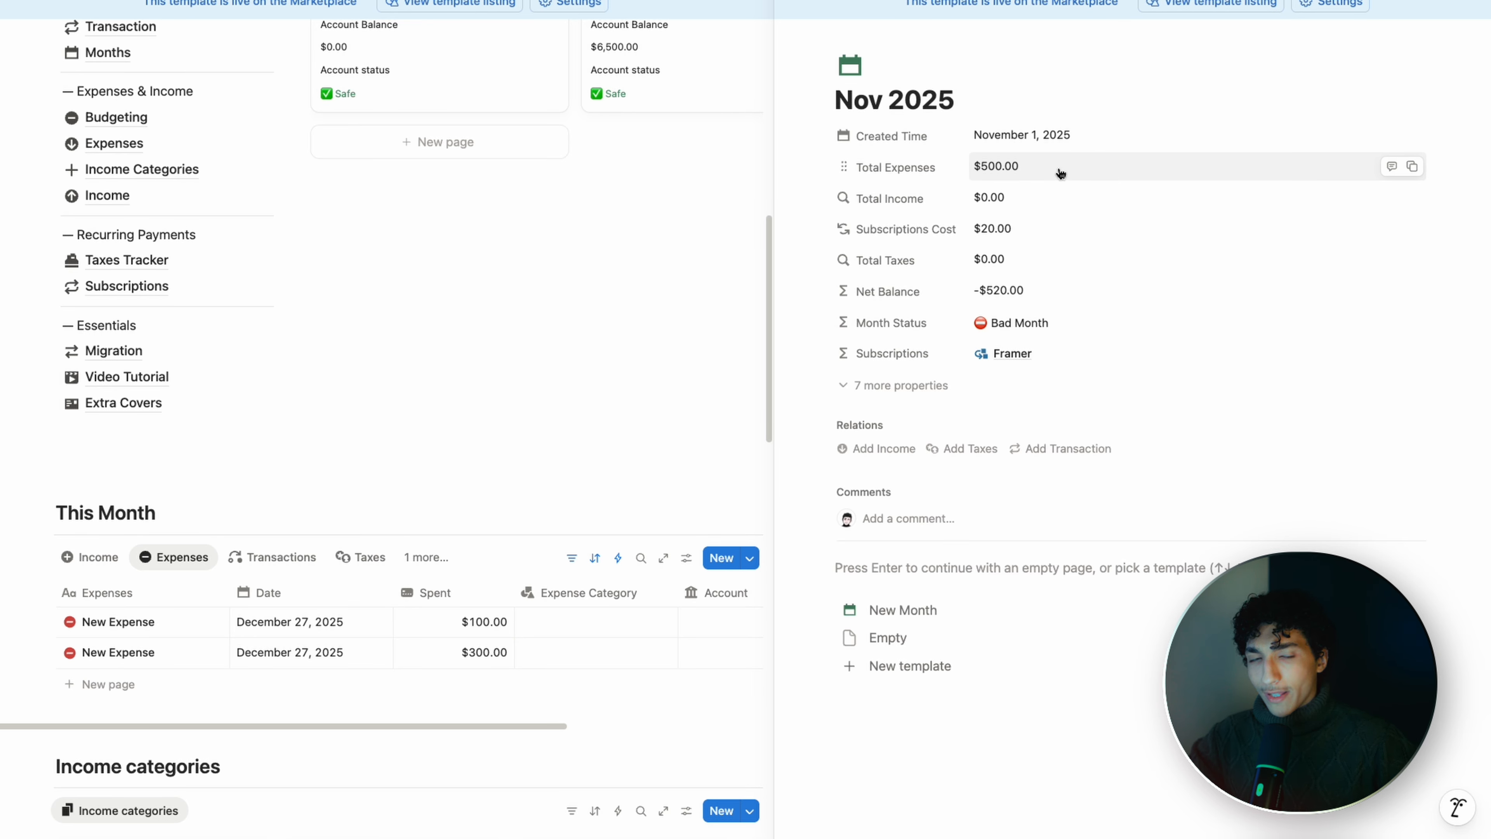
Step: Duplicate the Total Expenses property on the Nov 2025 page
{"action": "left_click", "coordinate": [883, 170]}
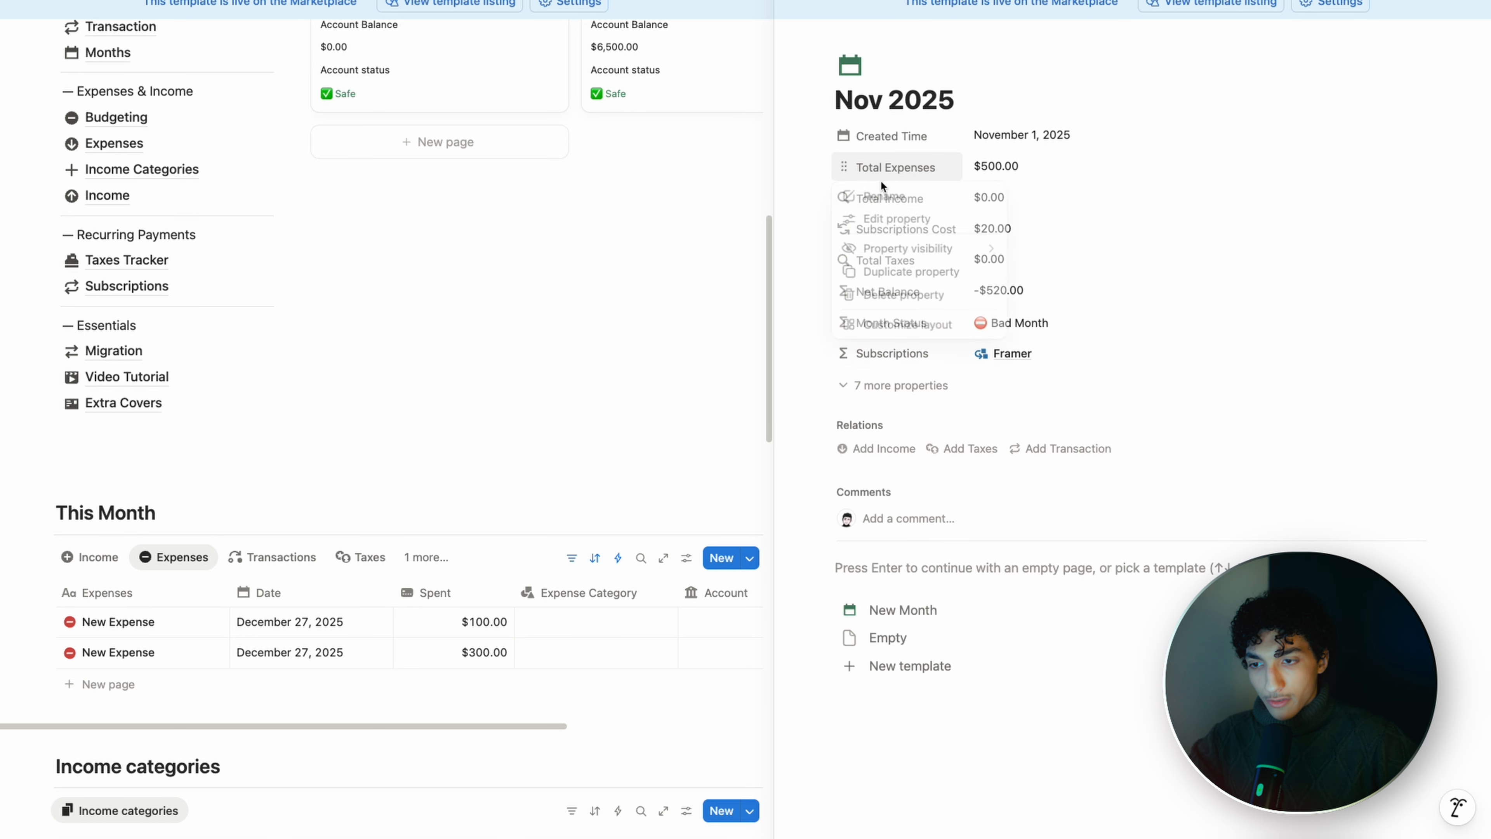
{"action": "left_click", "coordinate": [910, 271]}
Step: Remove the trailing .sum() from the formula of the duplicated Total Expenses (1) property
{"action": "left_click", "coordinate": [1032, 203]}
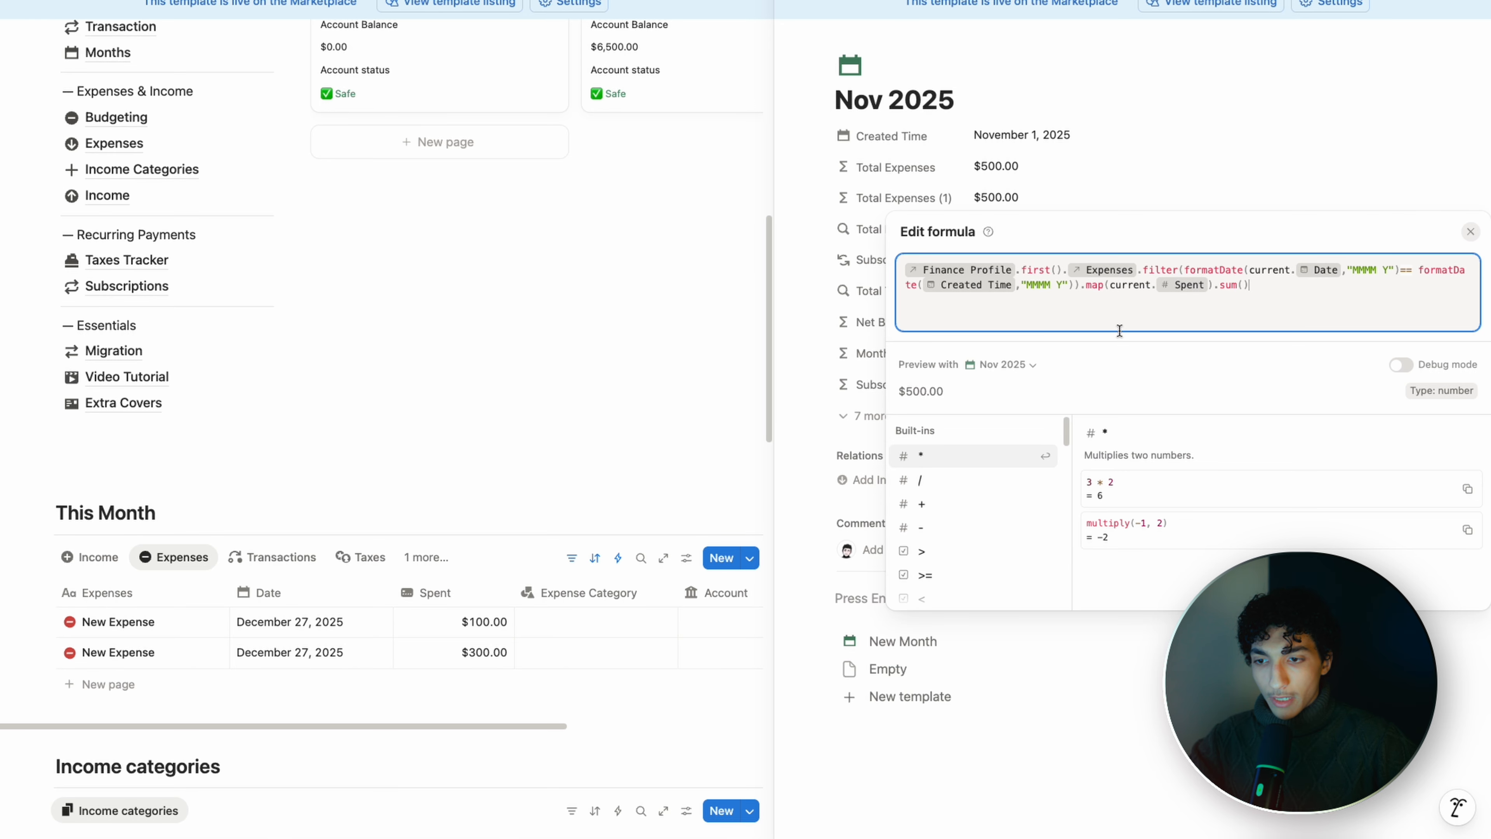
{"action": "left_click", "coordinate": [1269, 284]}
{"action": "left_click_drag", "start_coordinate": [1287, 281], "coordinate": [1227, 282]}
{"action": "left_click", "coordinate": [1269, 284]}
{"action": "key", "text": "BackSpace"}
{"action": "key", "text": "BackSpace"}
{"action": "key", "text": "BackSpace"}
{"action": "key", "text": "BackSpace"}
{"action": "key", "text": "BackSpace"}
{"action": "key", "text": "BackSpace"}
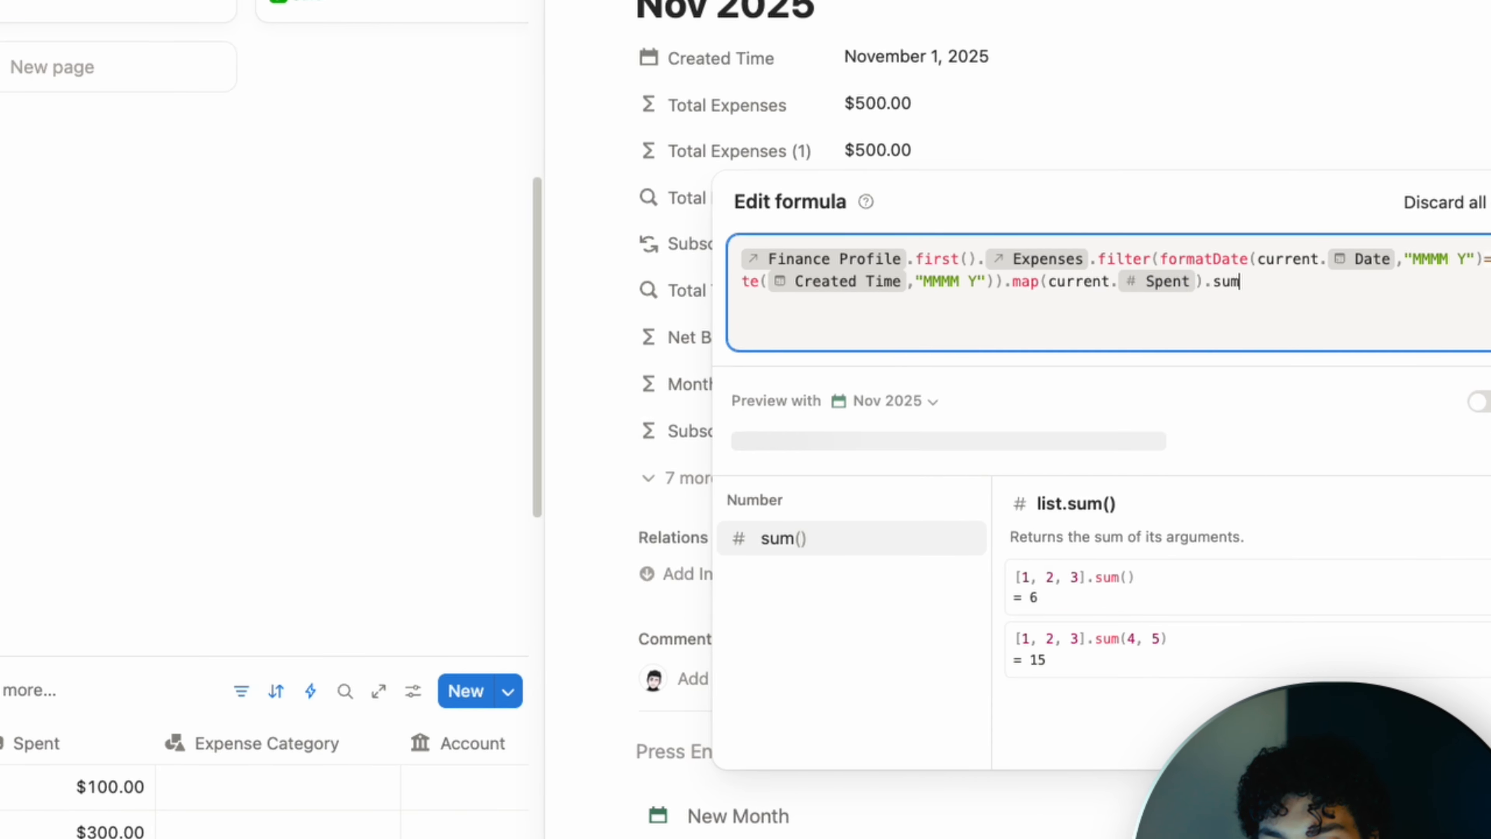